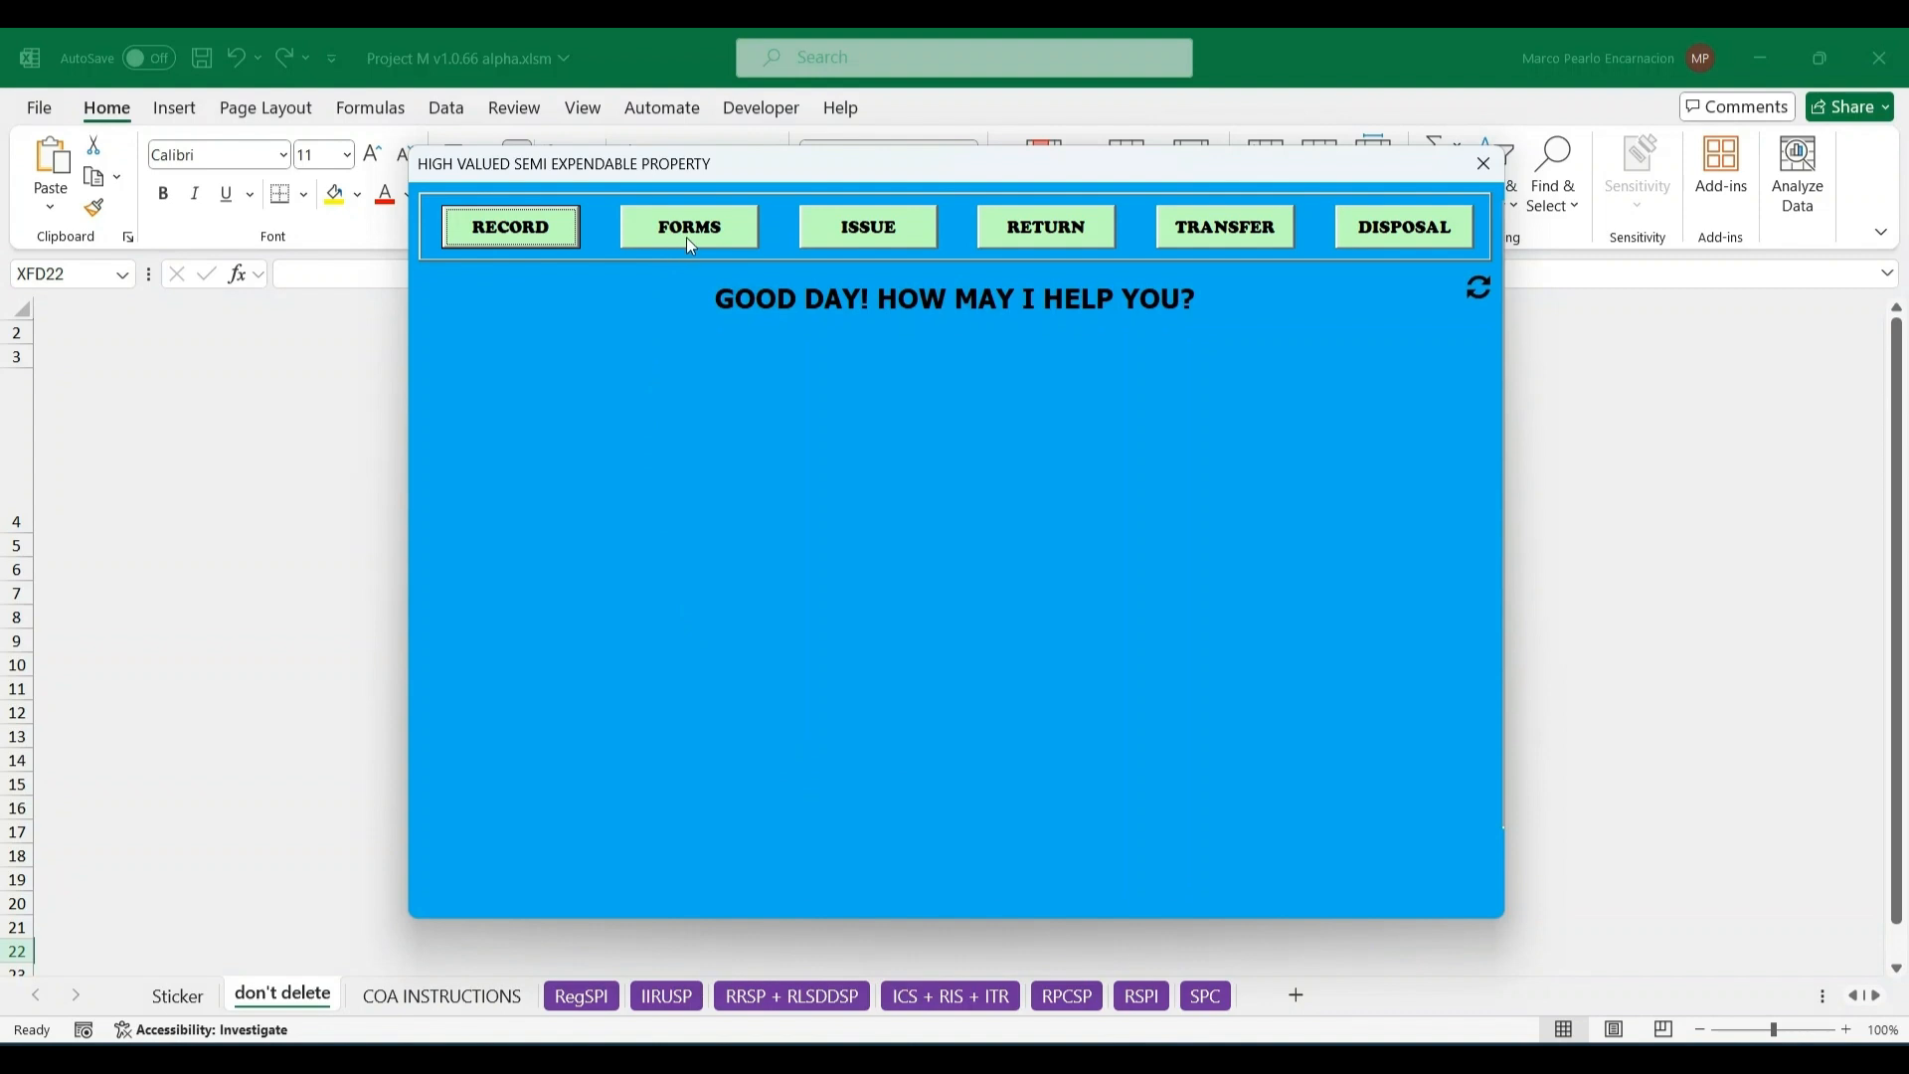
- View the Semi-Expendable Property Card of Information and Communications Technology Equipment item 2024-H-0503-0004 up close, and close the preview
{"action": "left_click", "coordinate": [691, 244]}
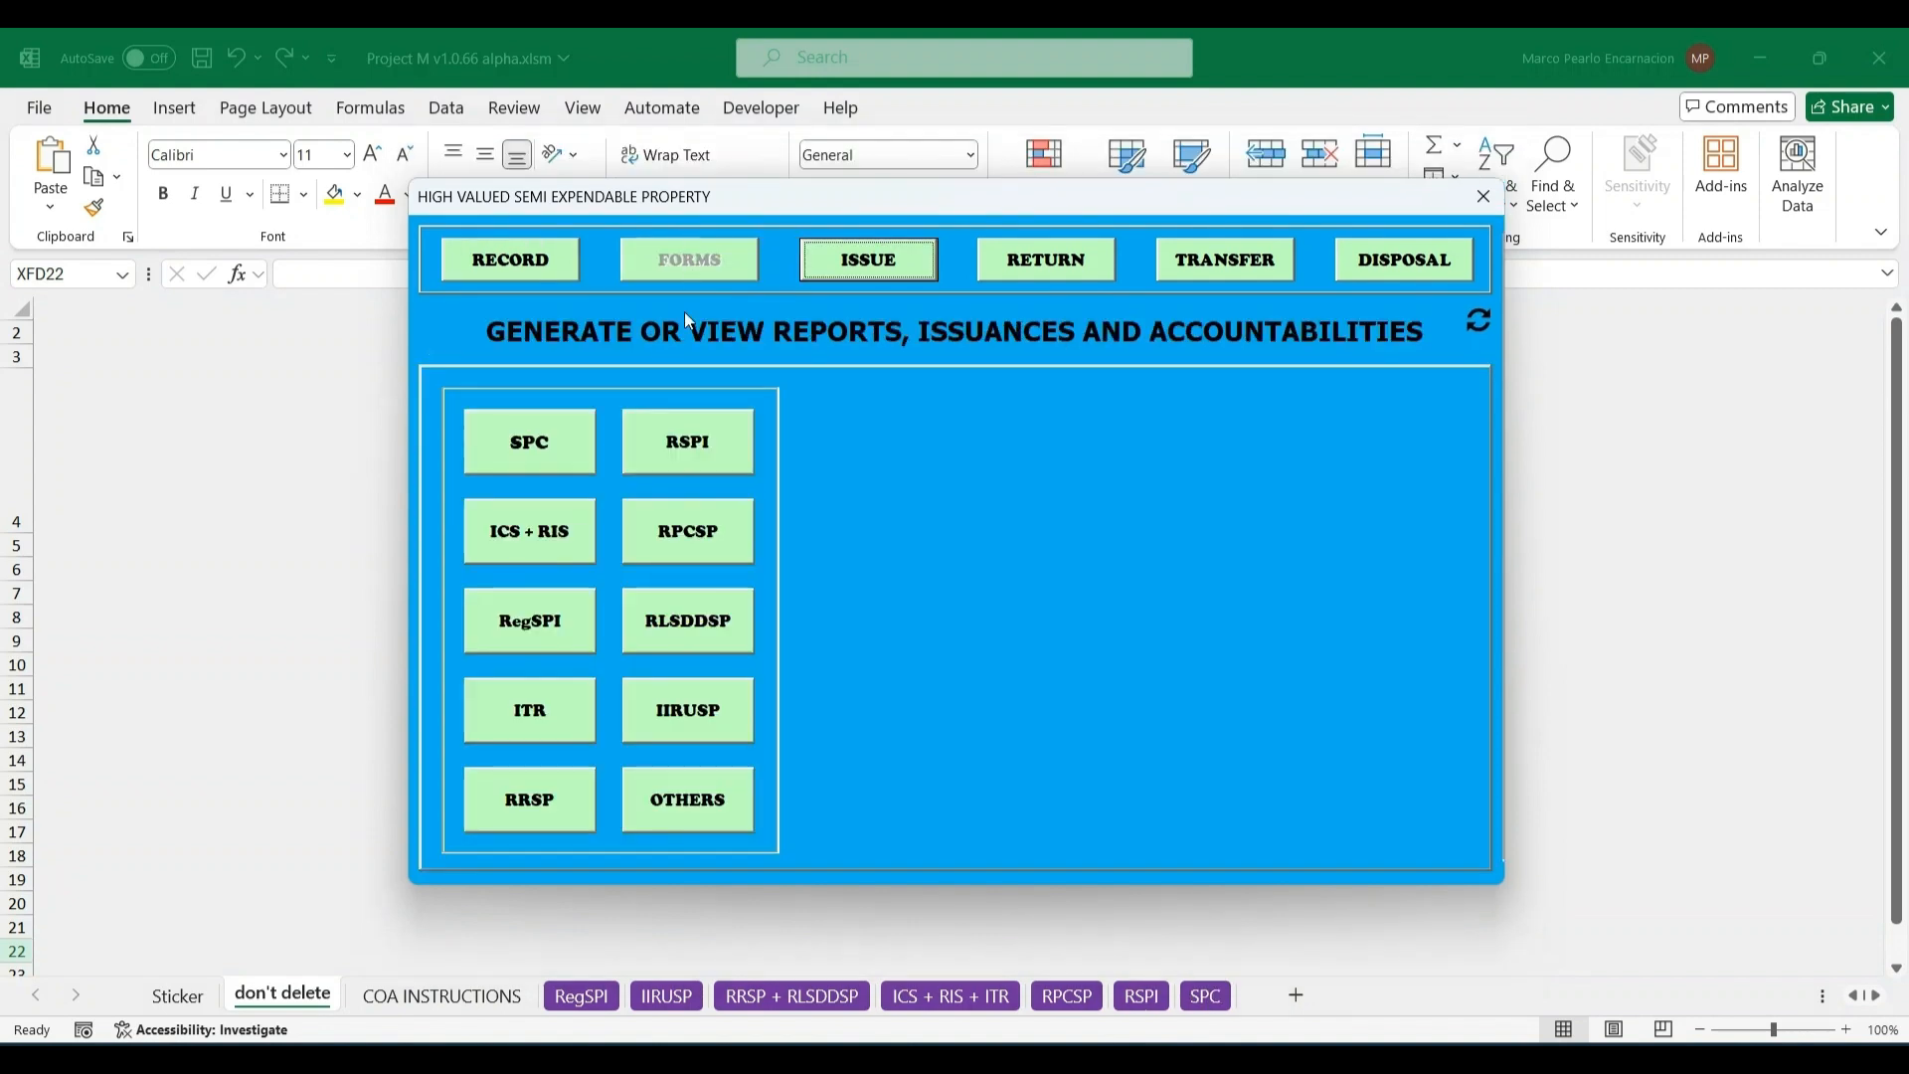
{"action": "left_click", "coordinate": [543, 449]}
{"action": "left_click", "coordinate": [1165, 403]}
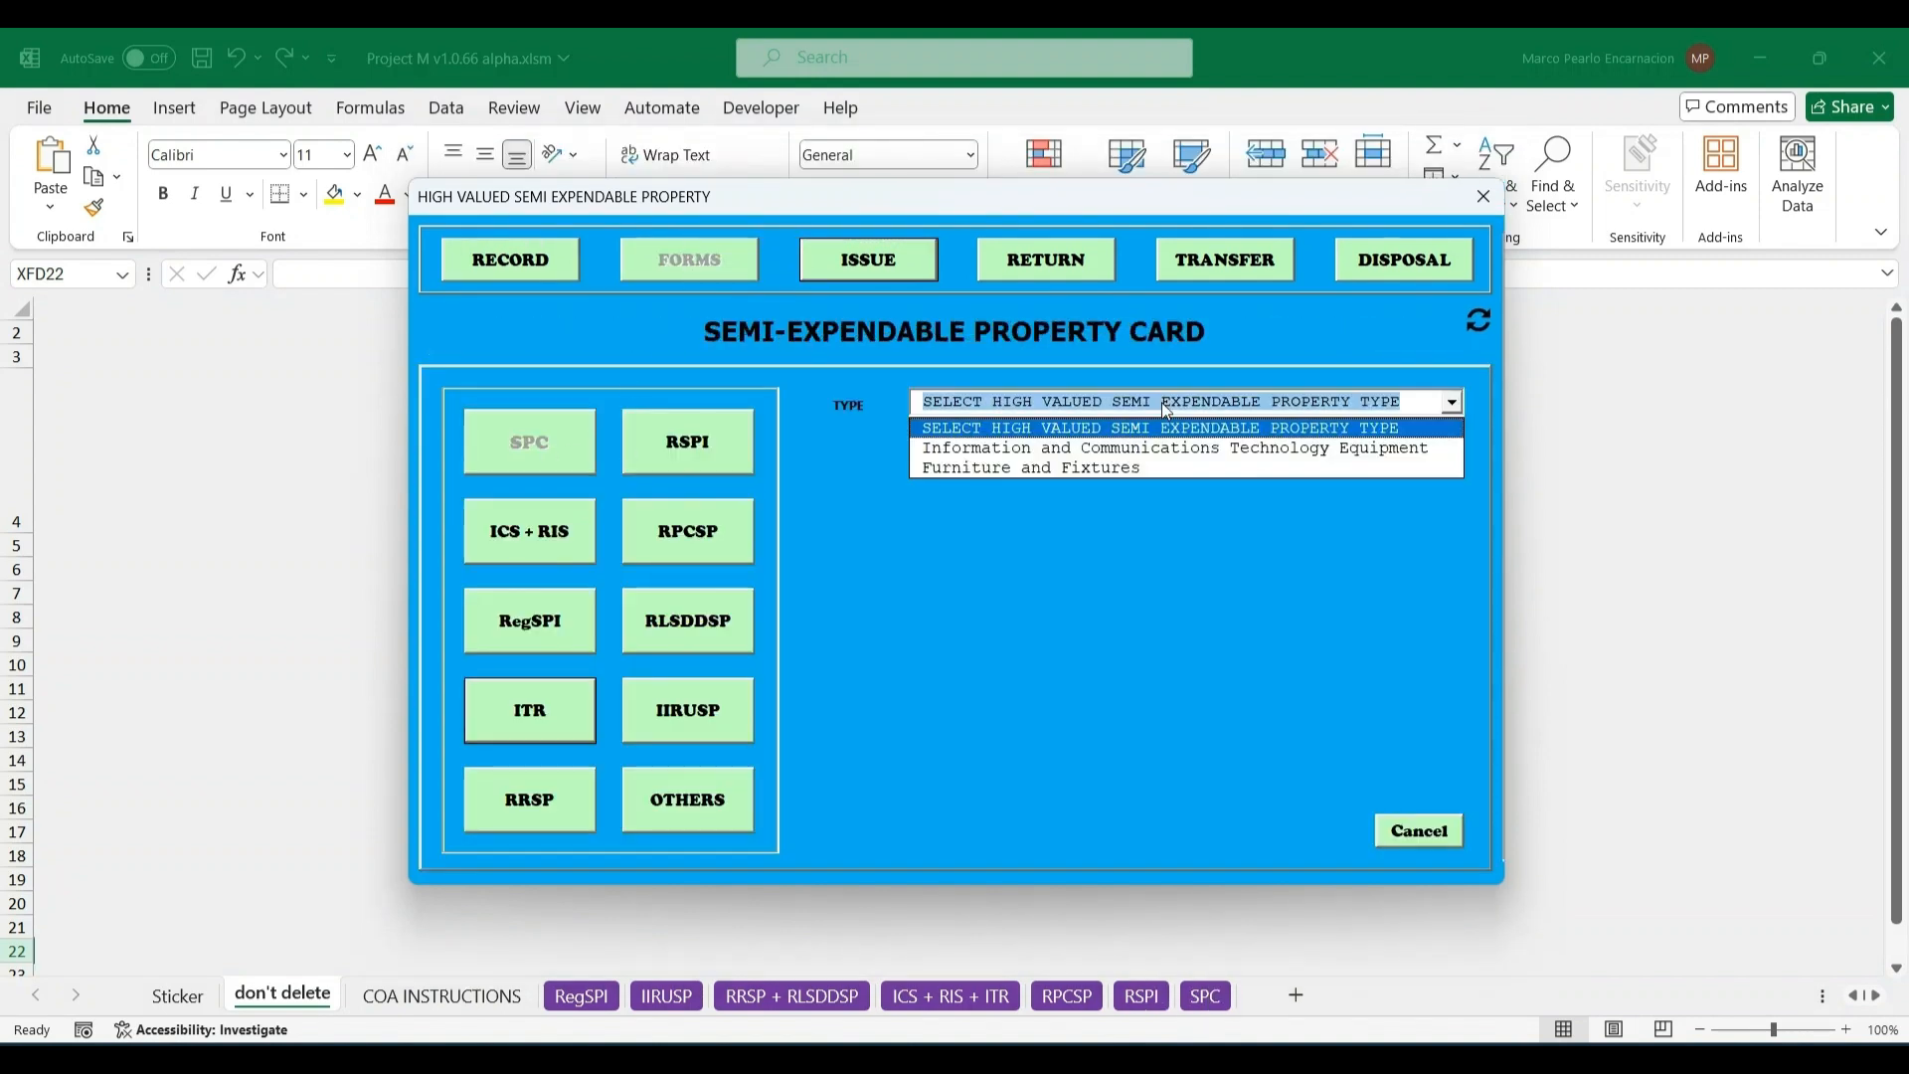
{"action": "left_click", "coordinate": [1102, 450]}
{"action": "left_click", "coordinate": [1104, 511]}
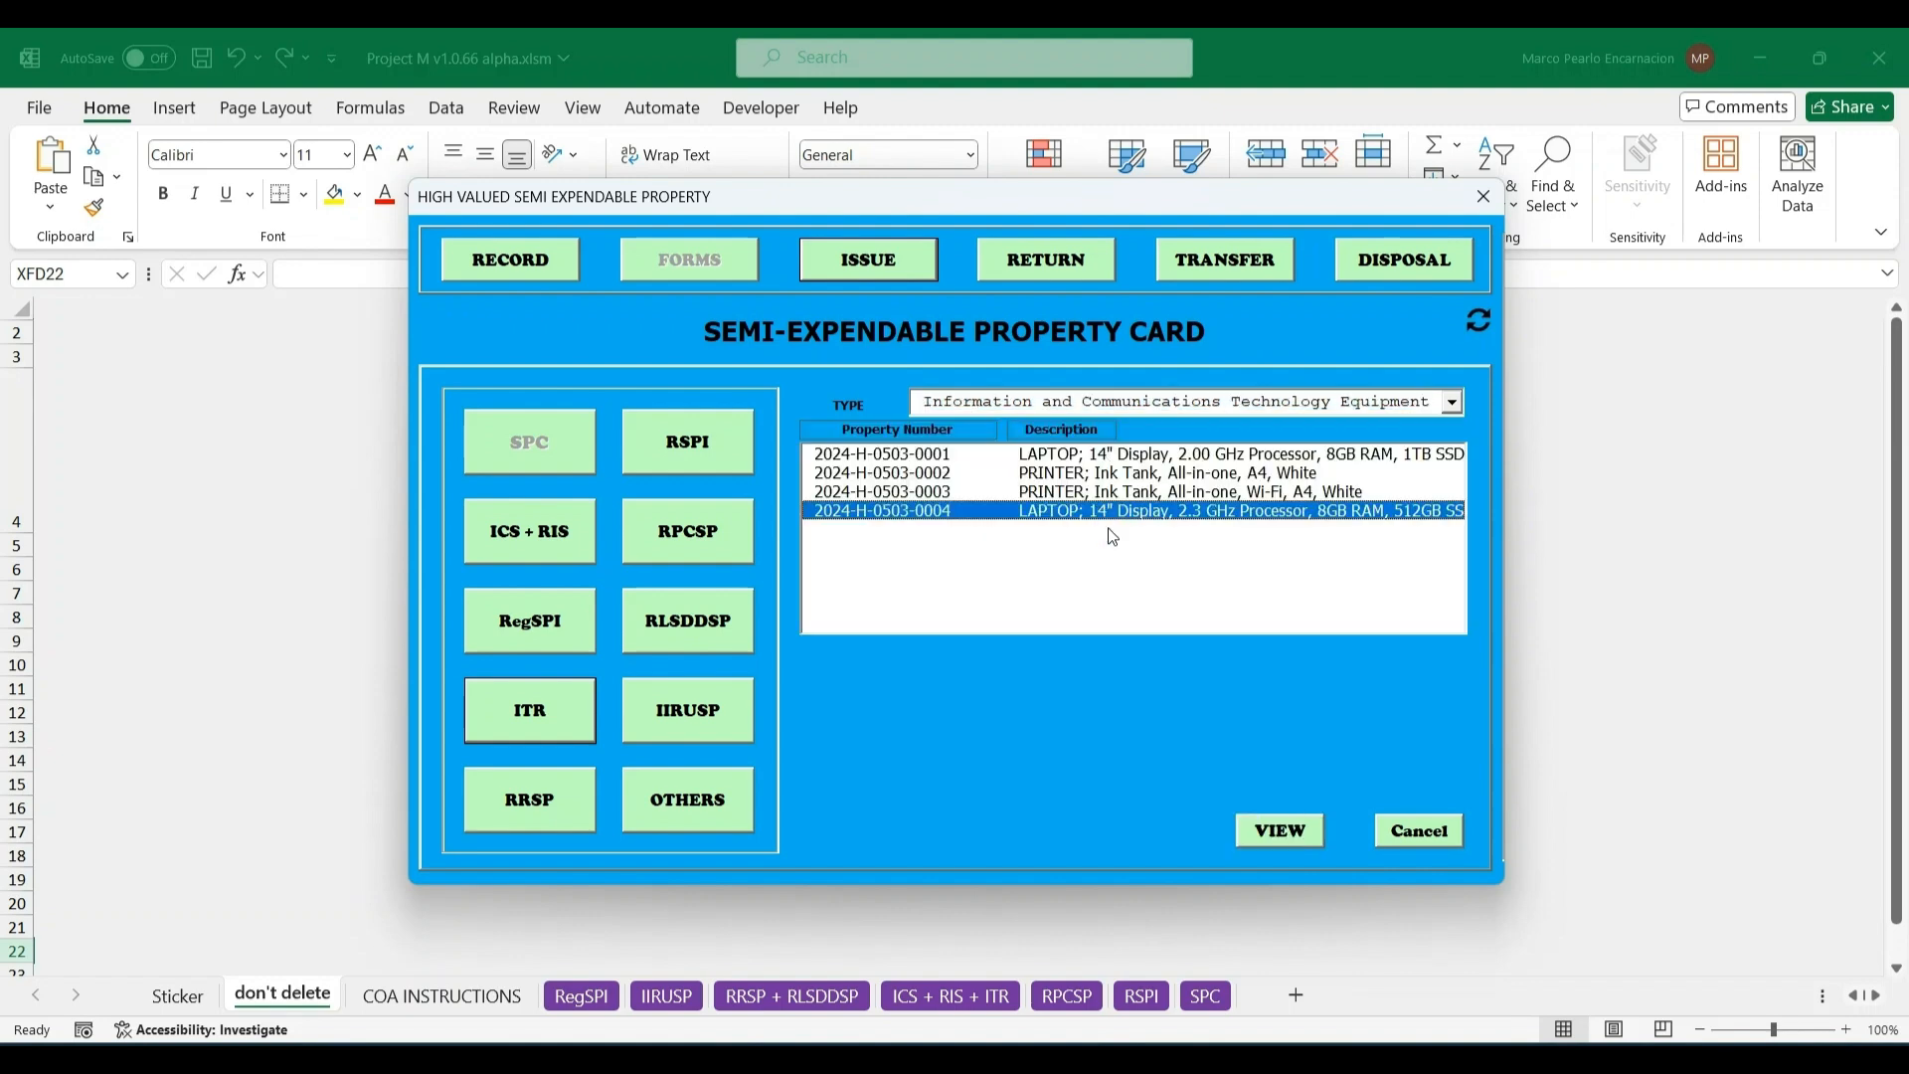
{"action": "left_click", "coordinate": [1281, 830]}
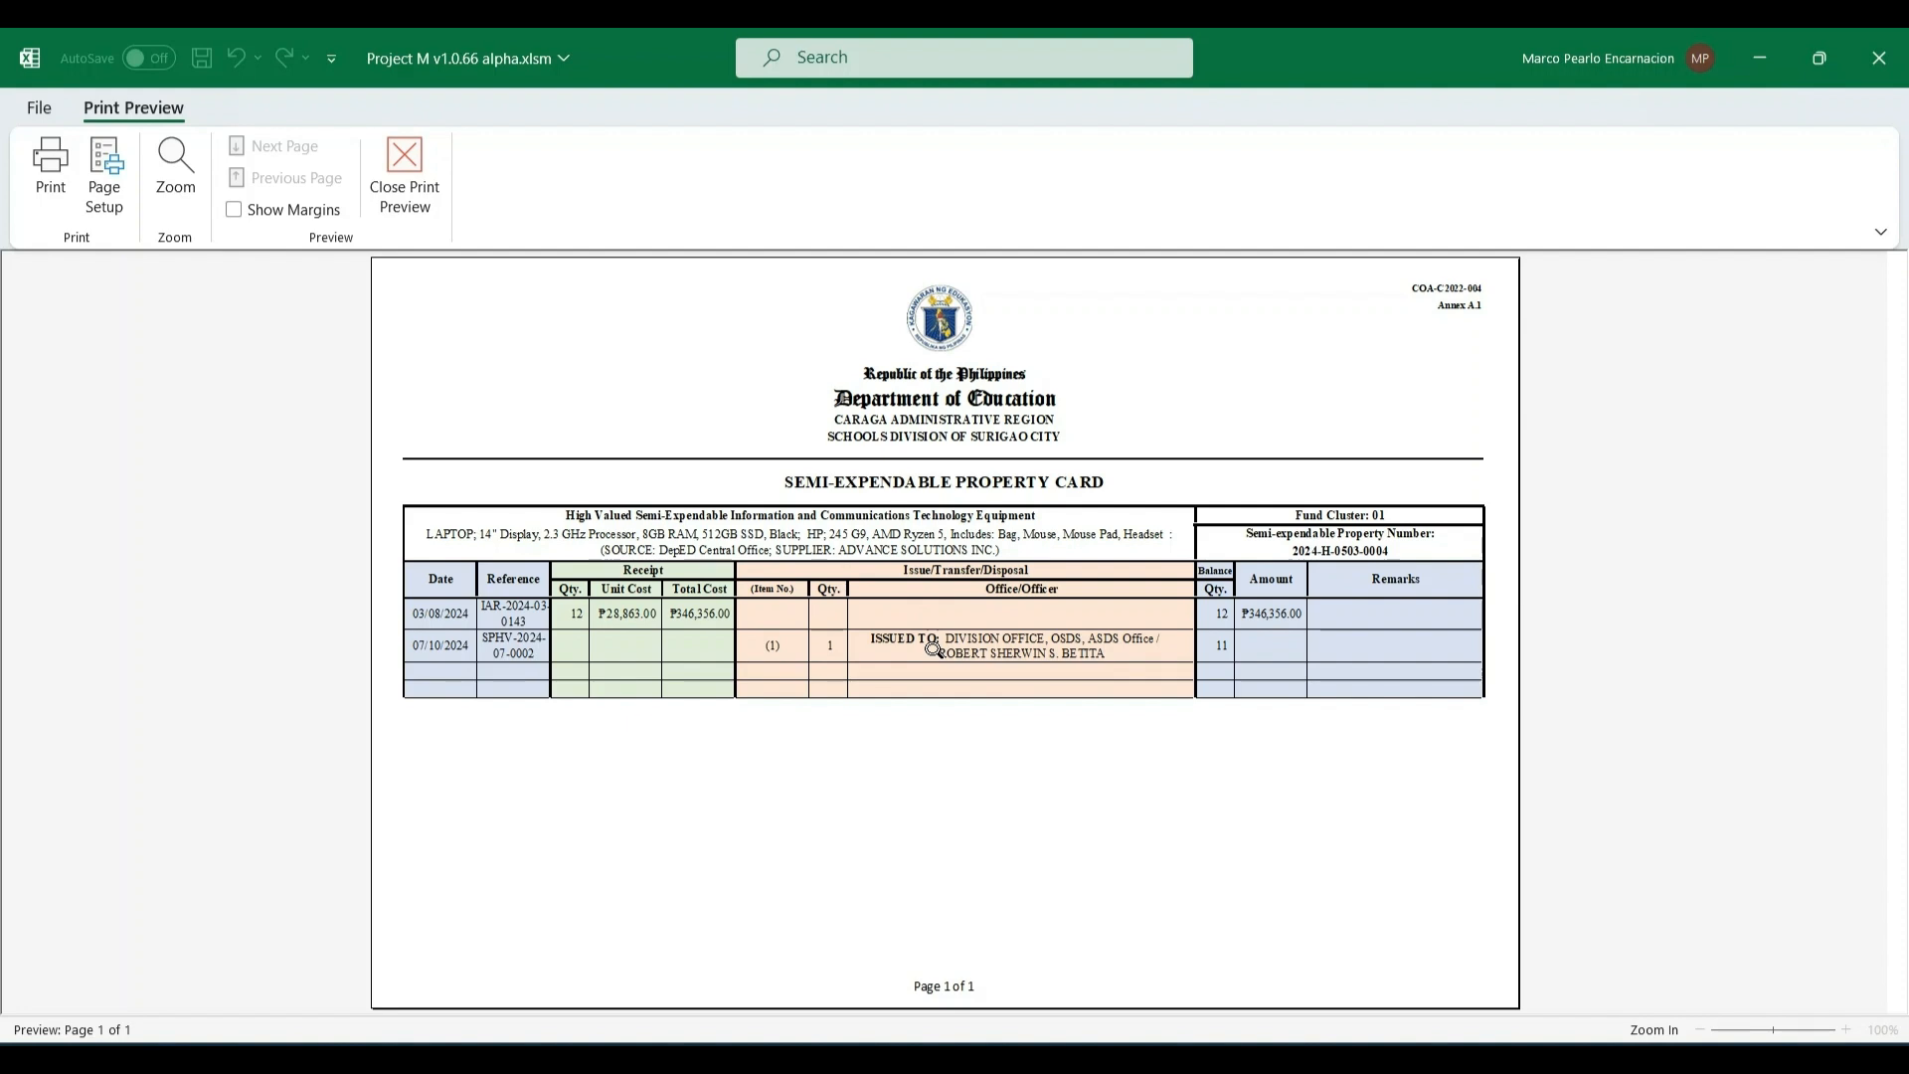
{"action": "left_click", "coordinate": [963, 627]}
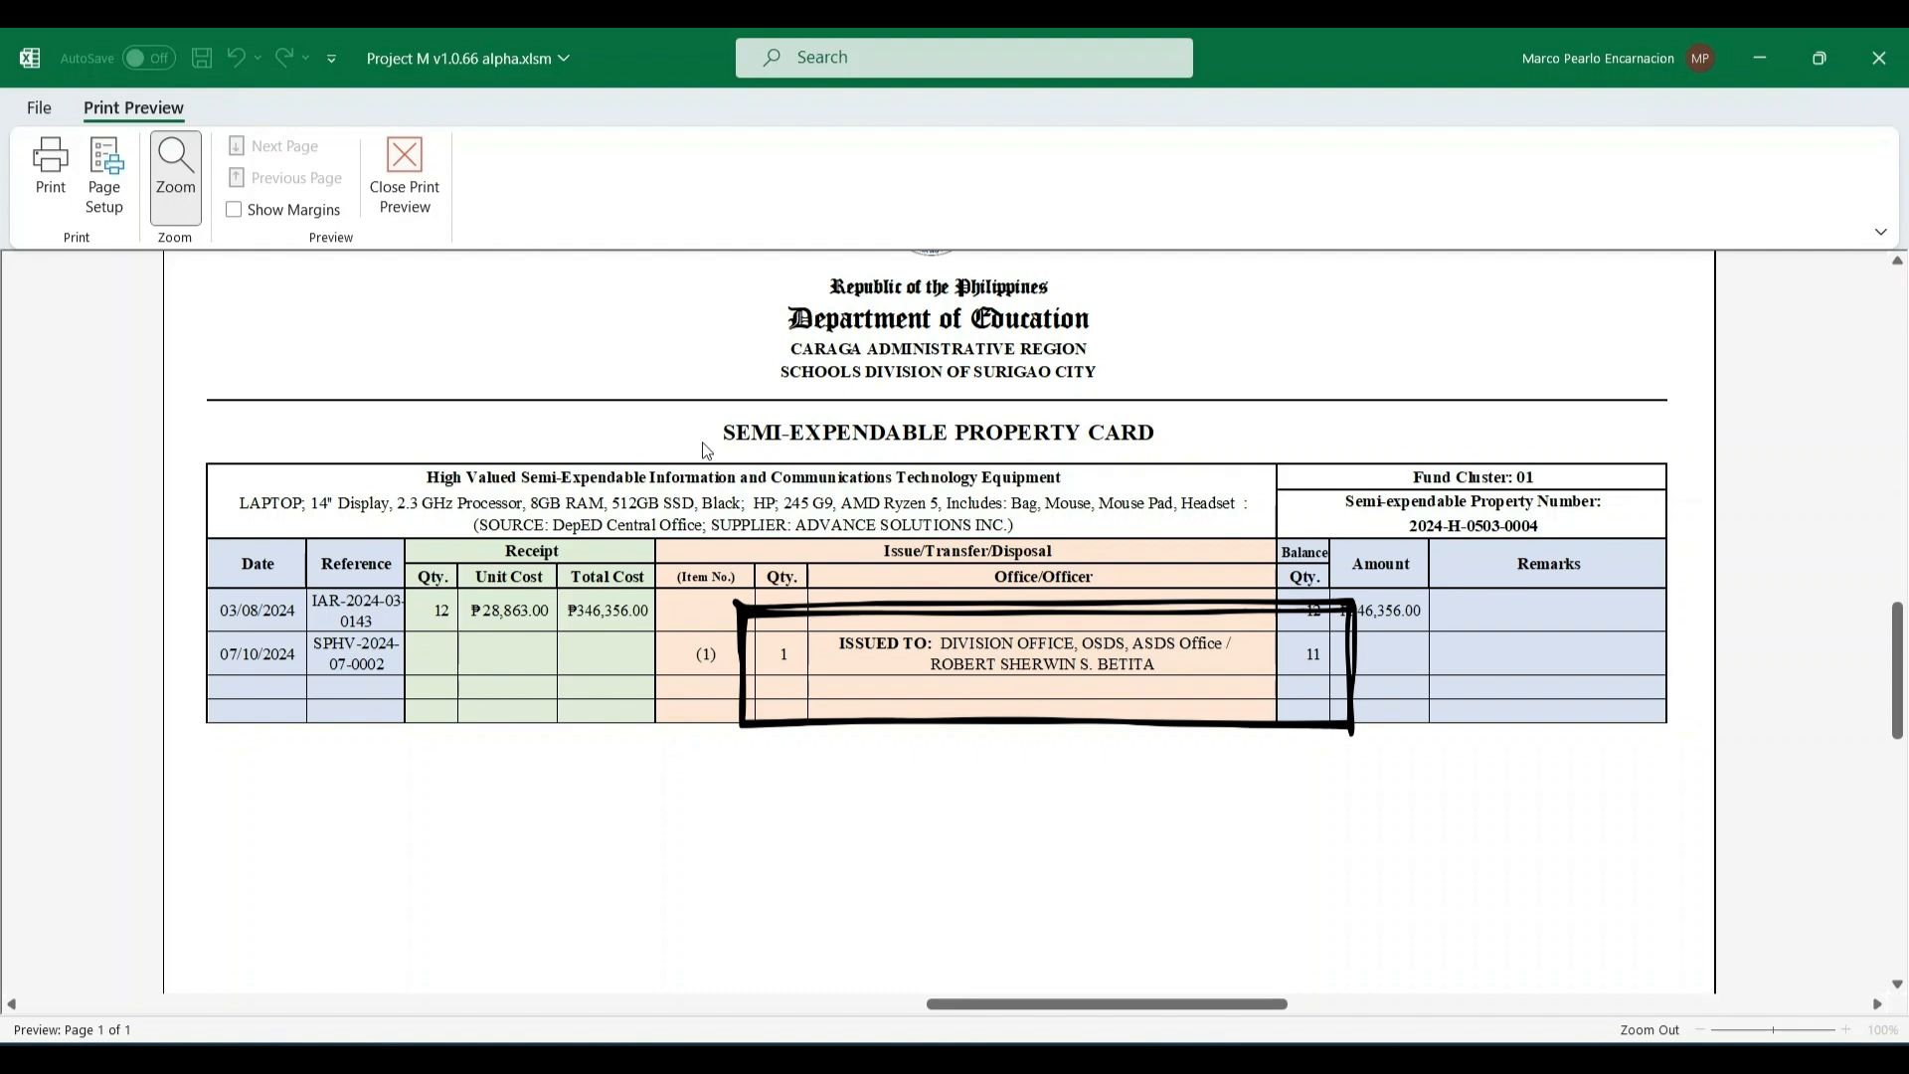
{"action": "left_click", "coordinate": [428, 185]}
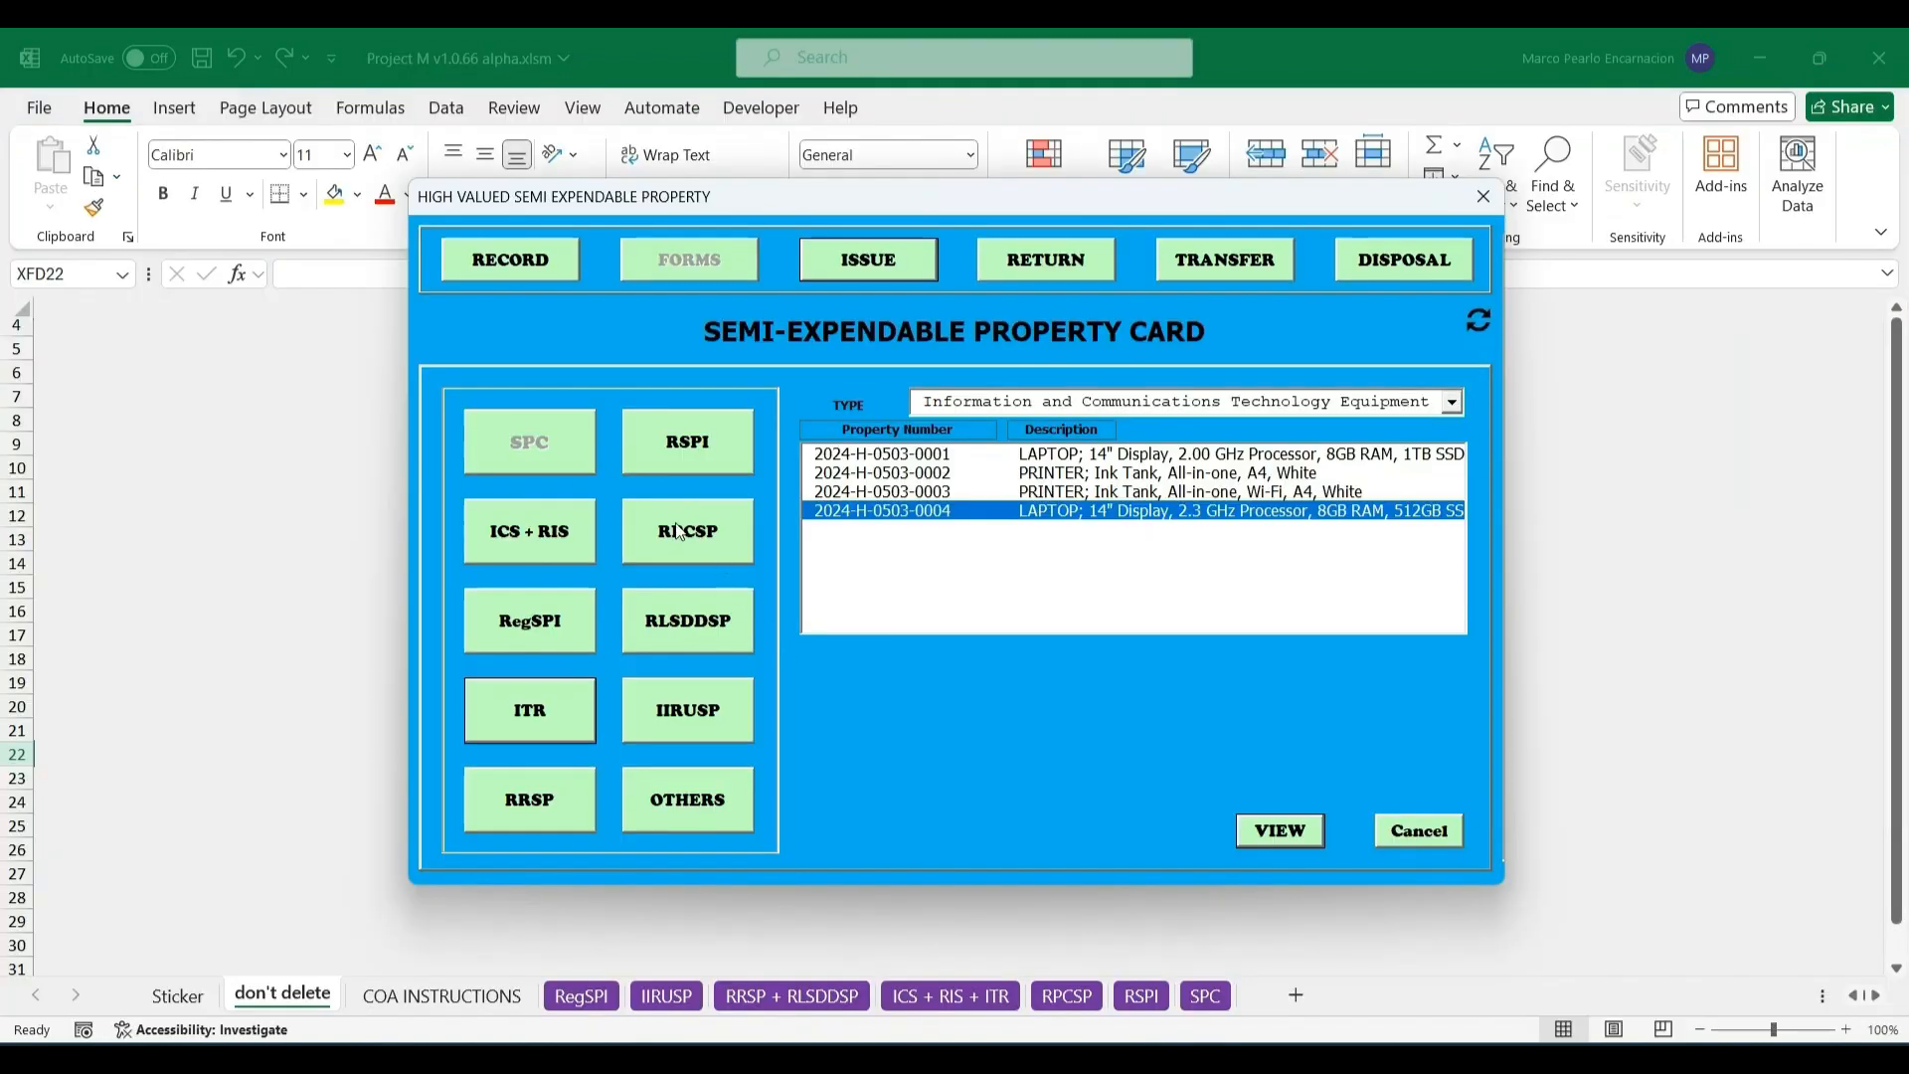
{"action": "left_click", "coordinate": [547, 530]}
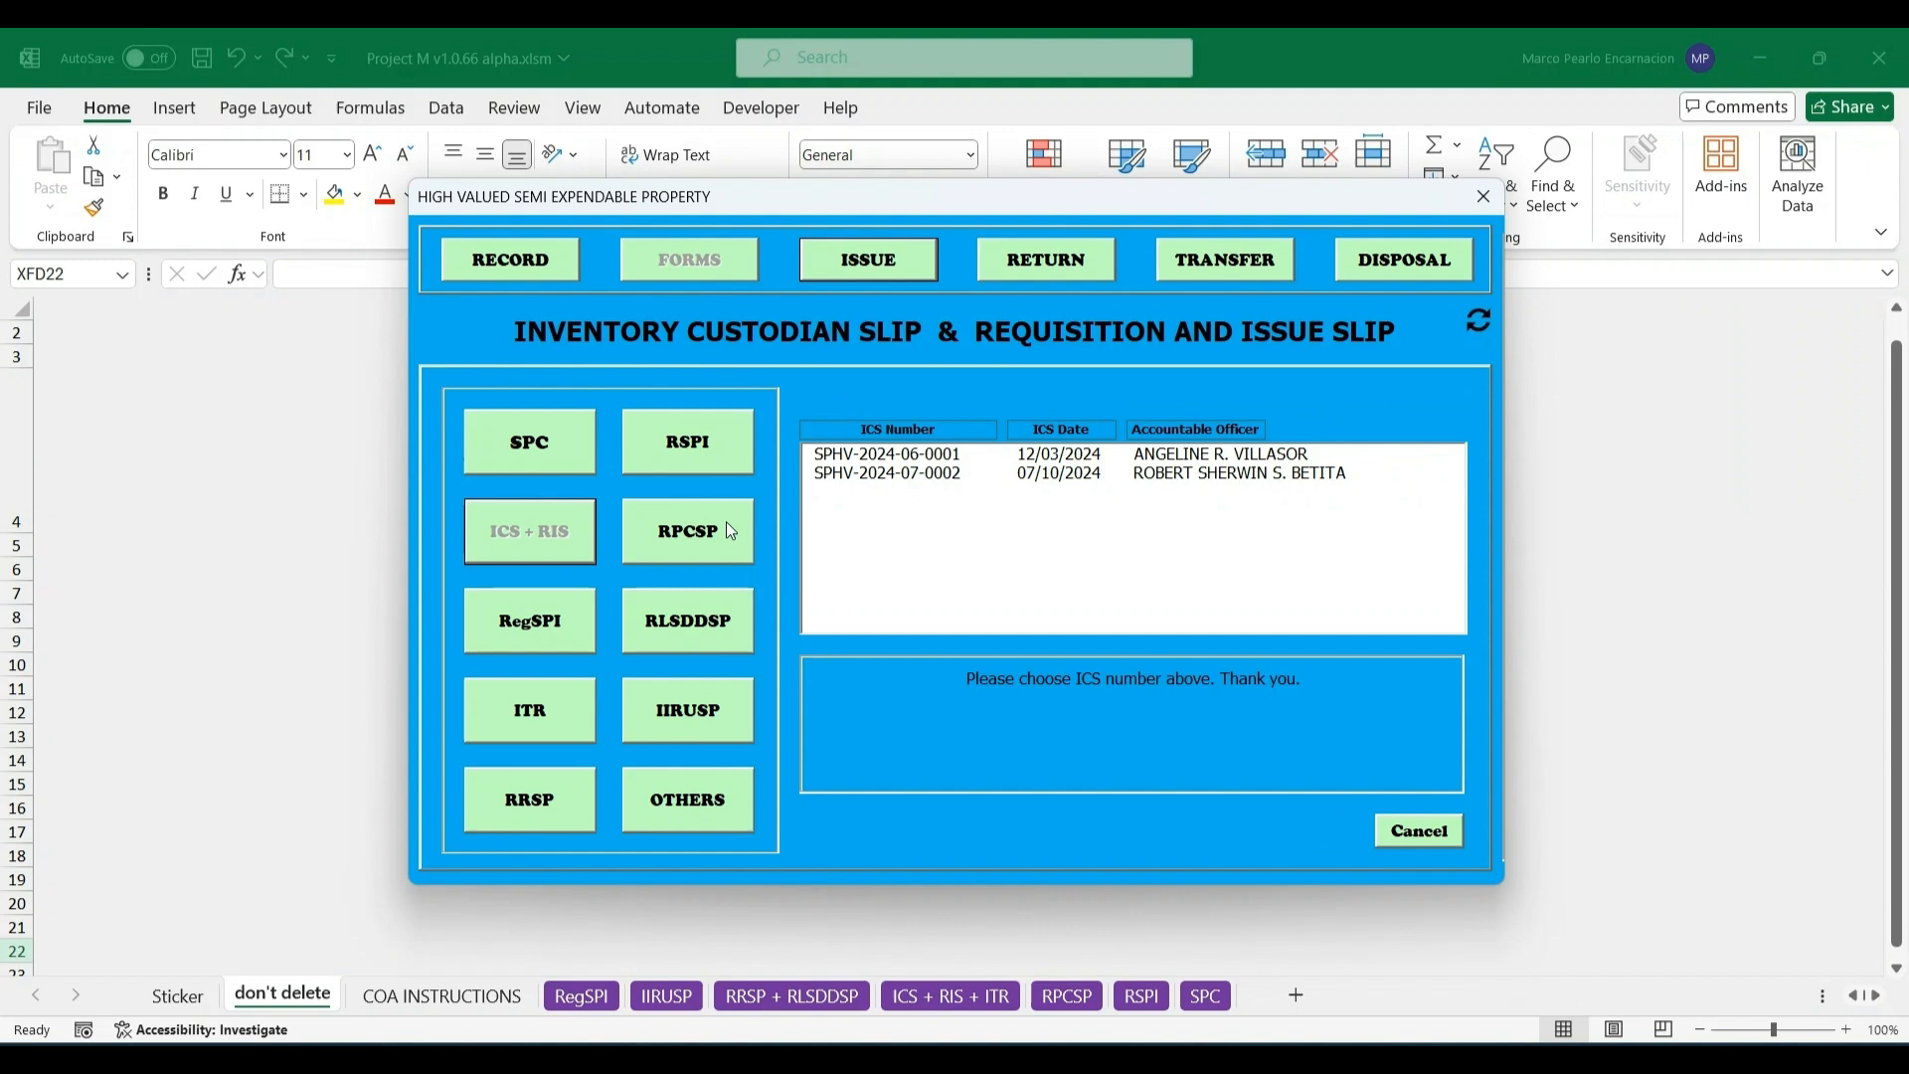
{"action": "left_click", "coordinate": [997, 473]}
{"action": "left_click", "coordinate": [1280, 831]}
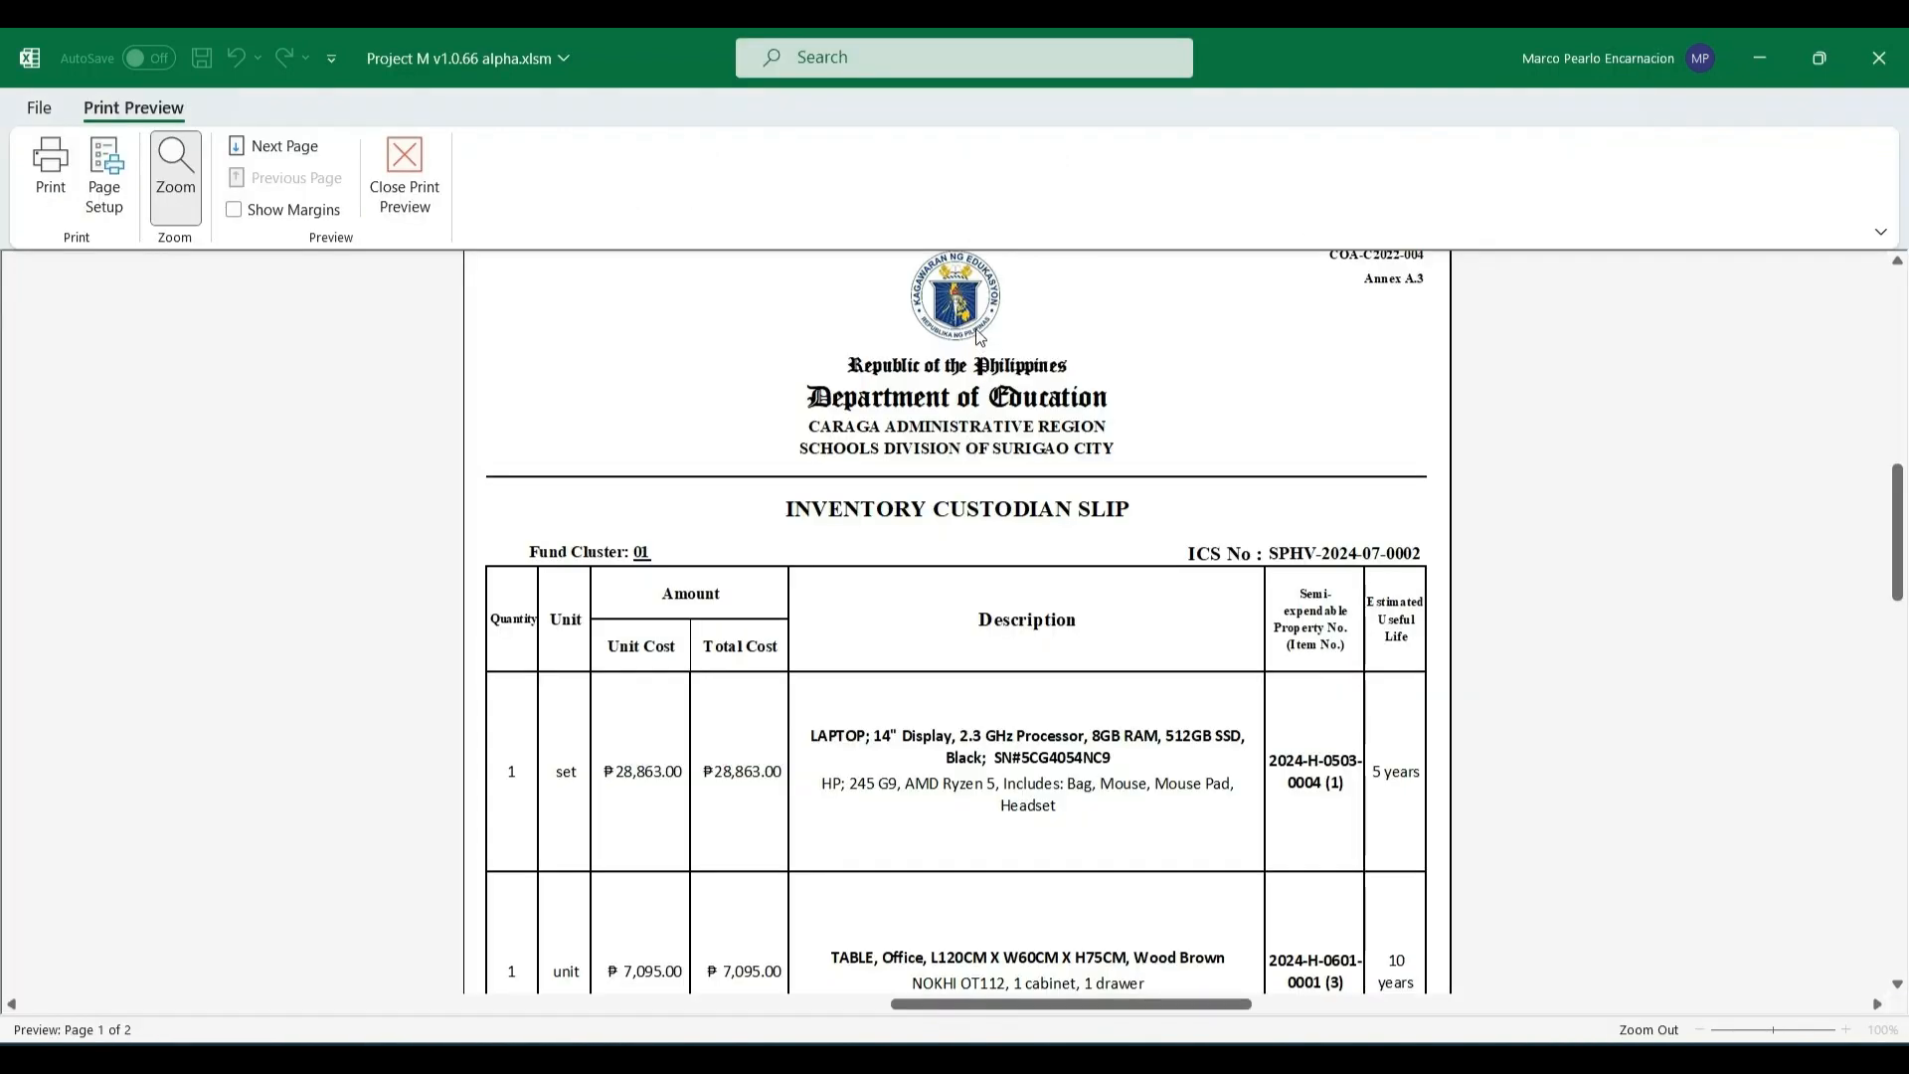
{"action": "left_click", "coordinate": [980, 336]}
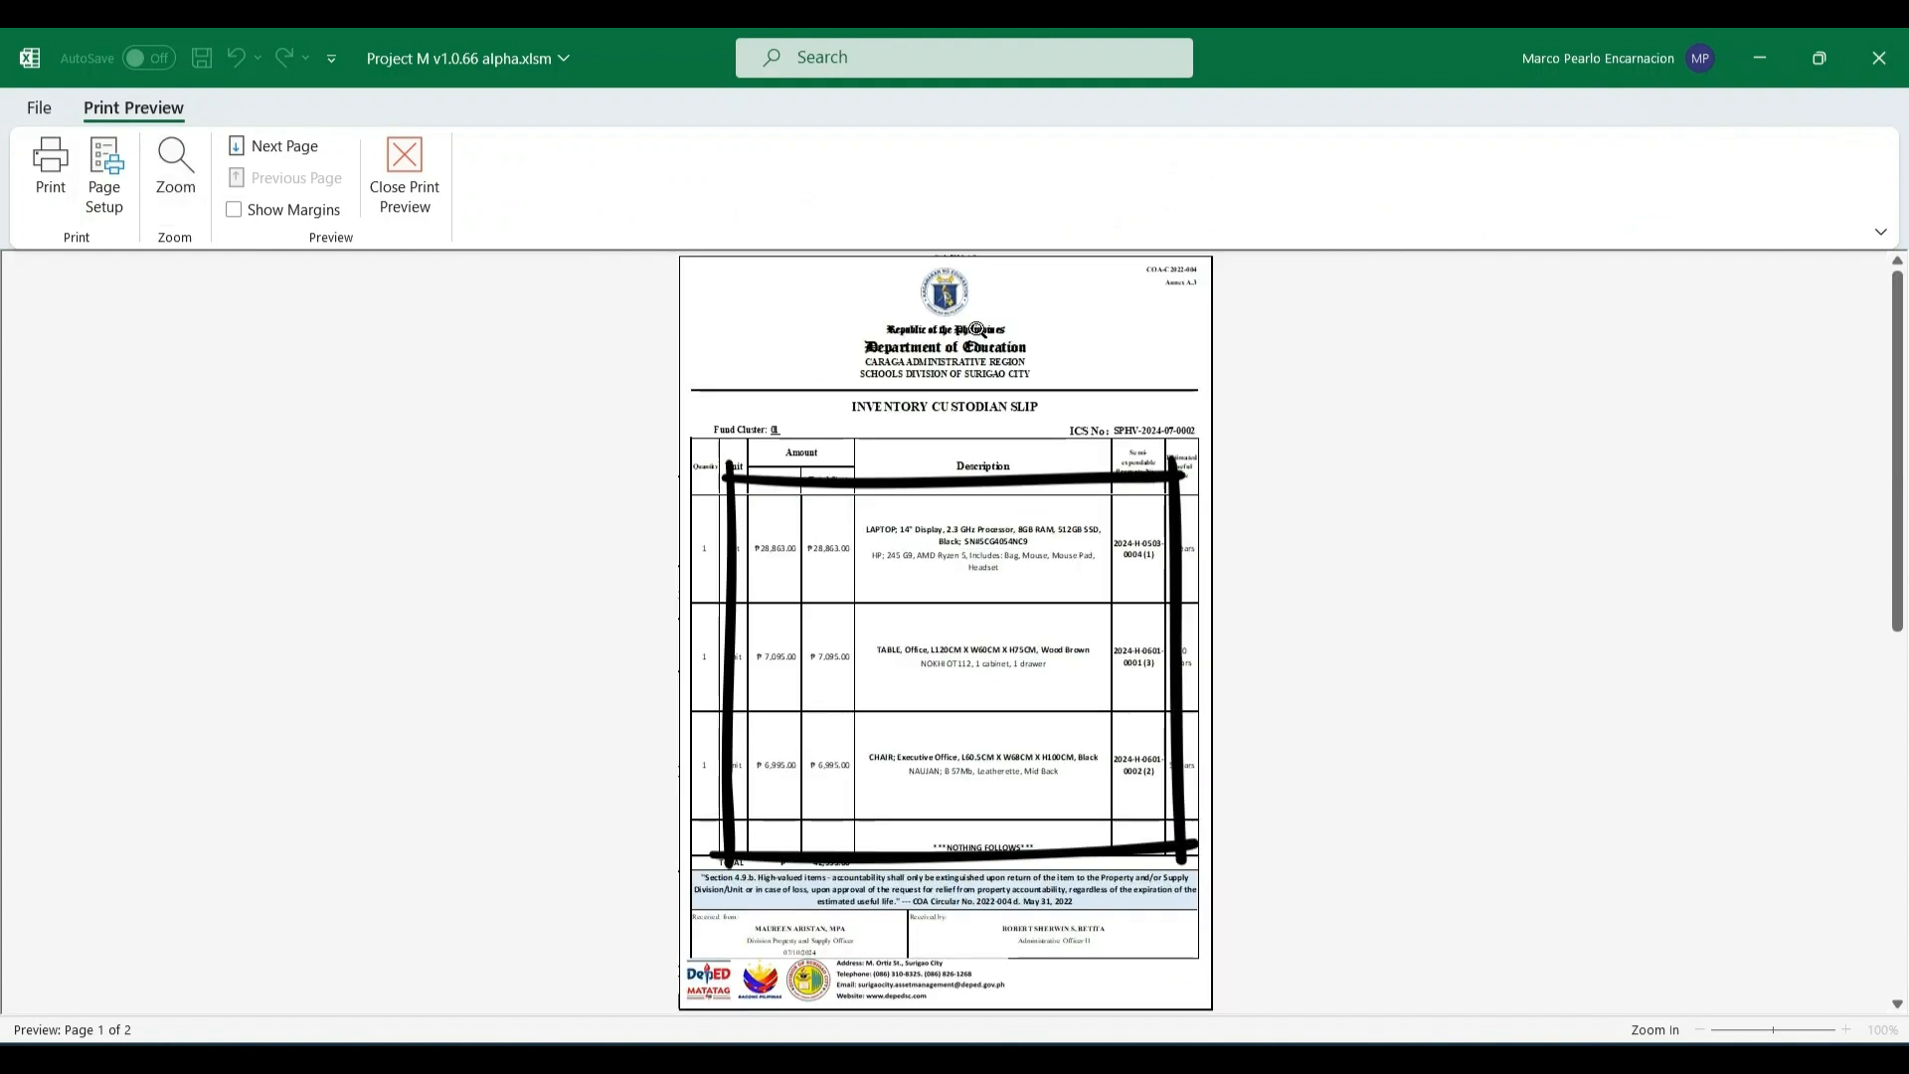
{"action": "scroll", "coordinate": [976, 328], "scroll_direction": "down", "scroll_amount": 2}
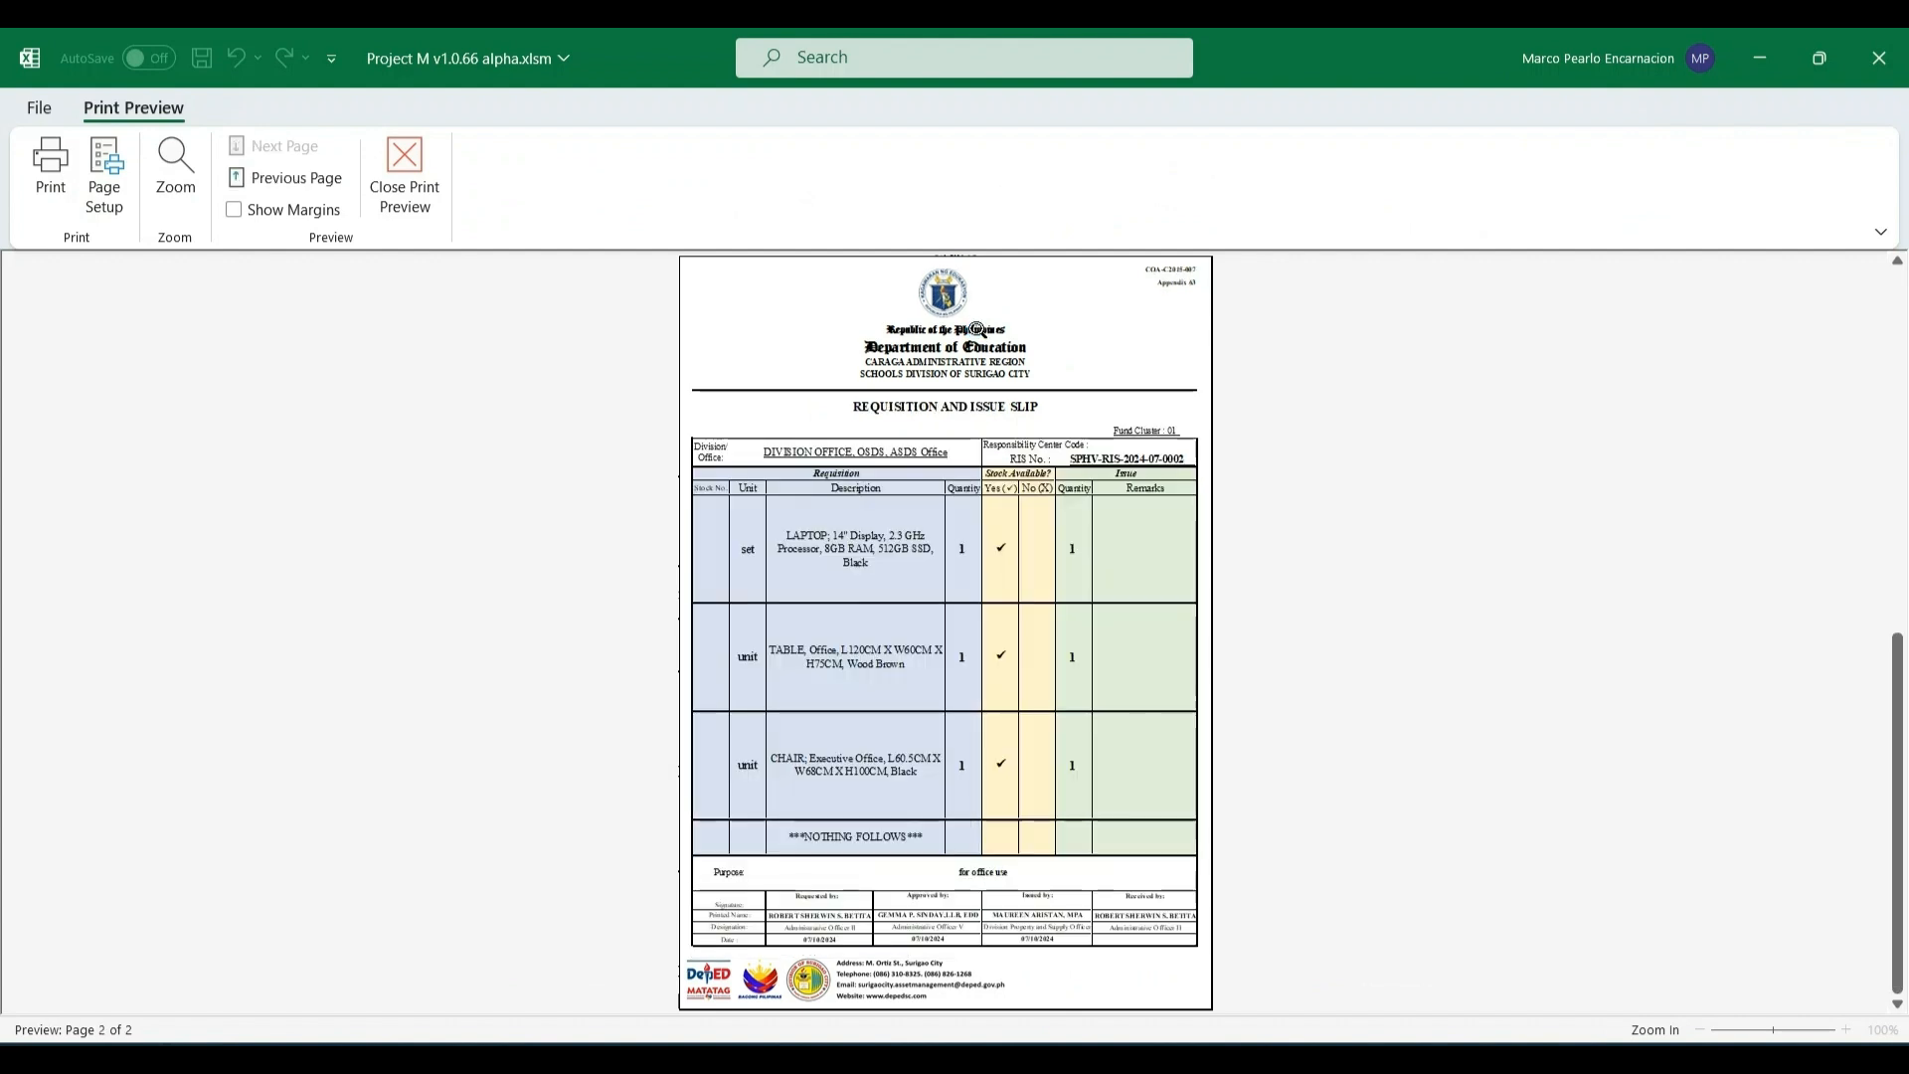
{"action": "left_click", "coordinate": [954, 400]}
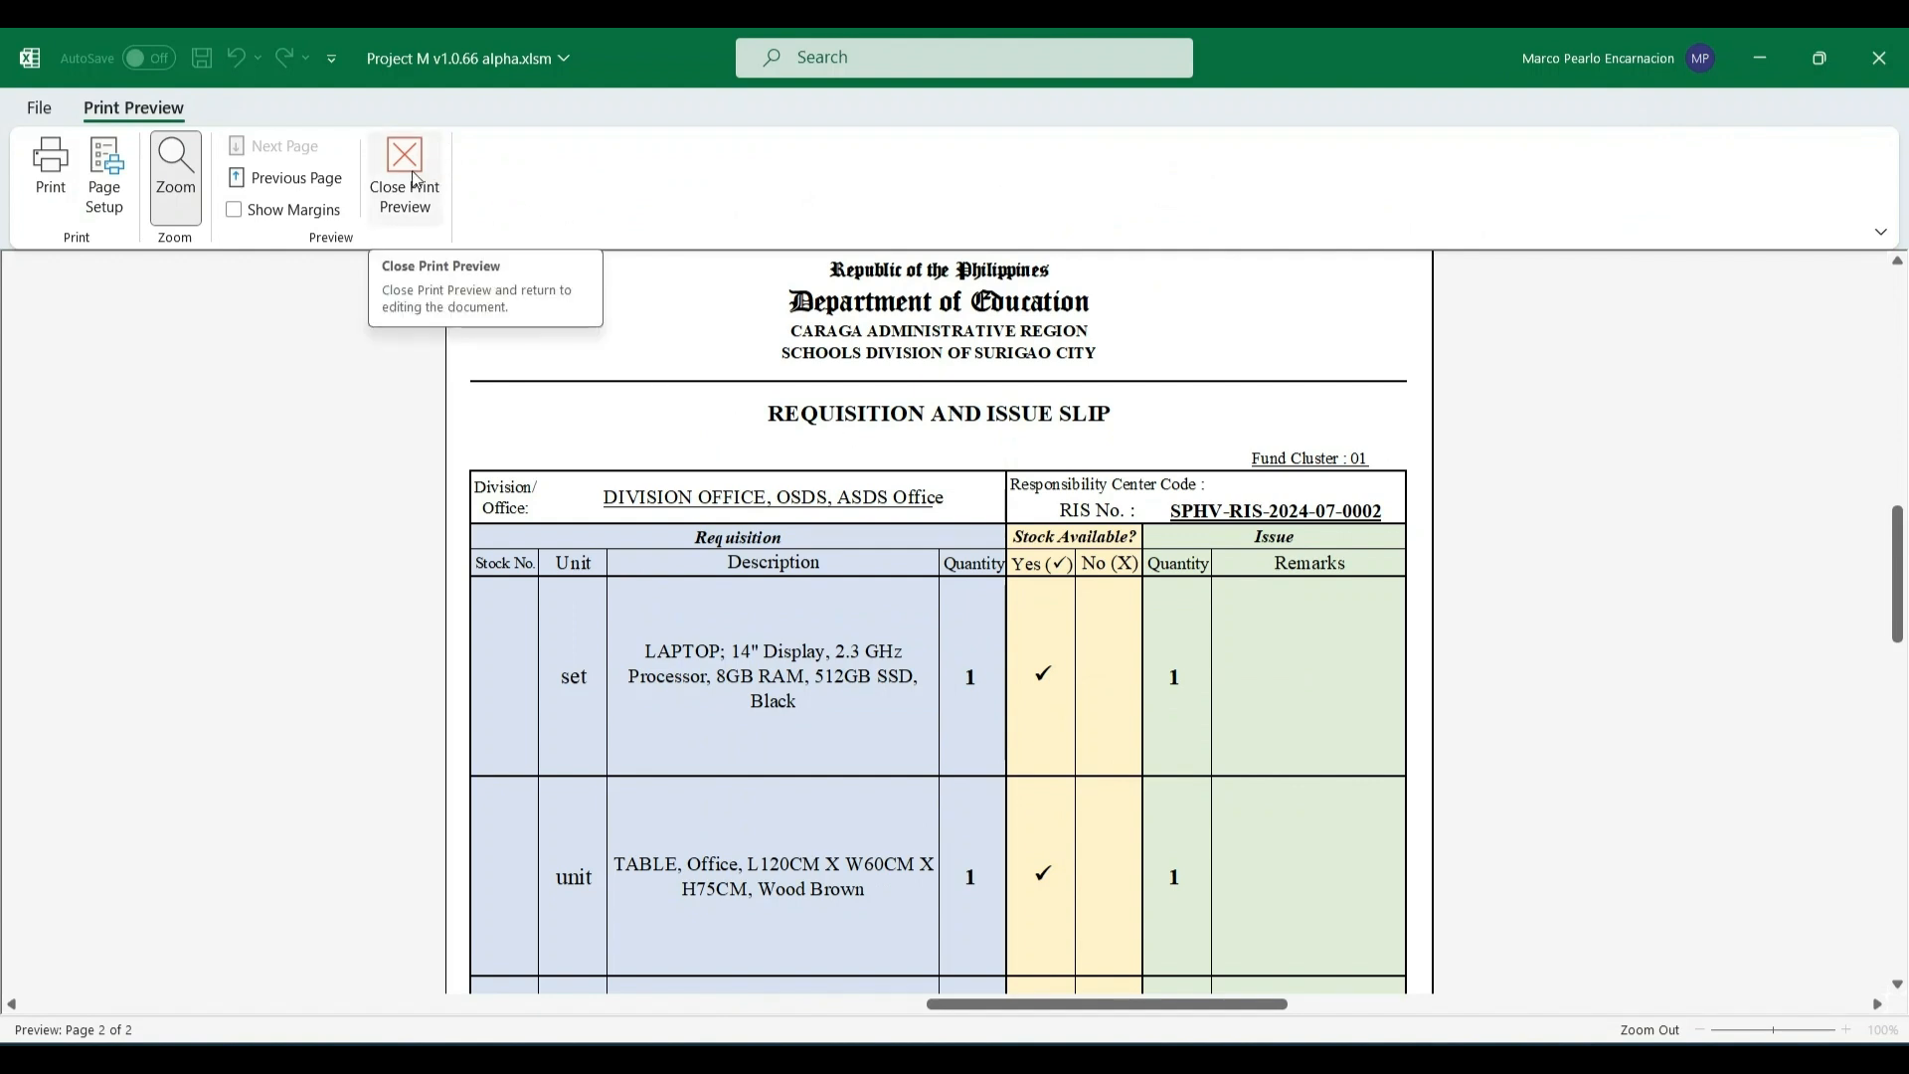
{"action": "left_click", "coordinate": [980, 401]}
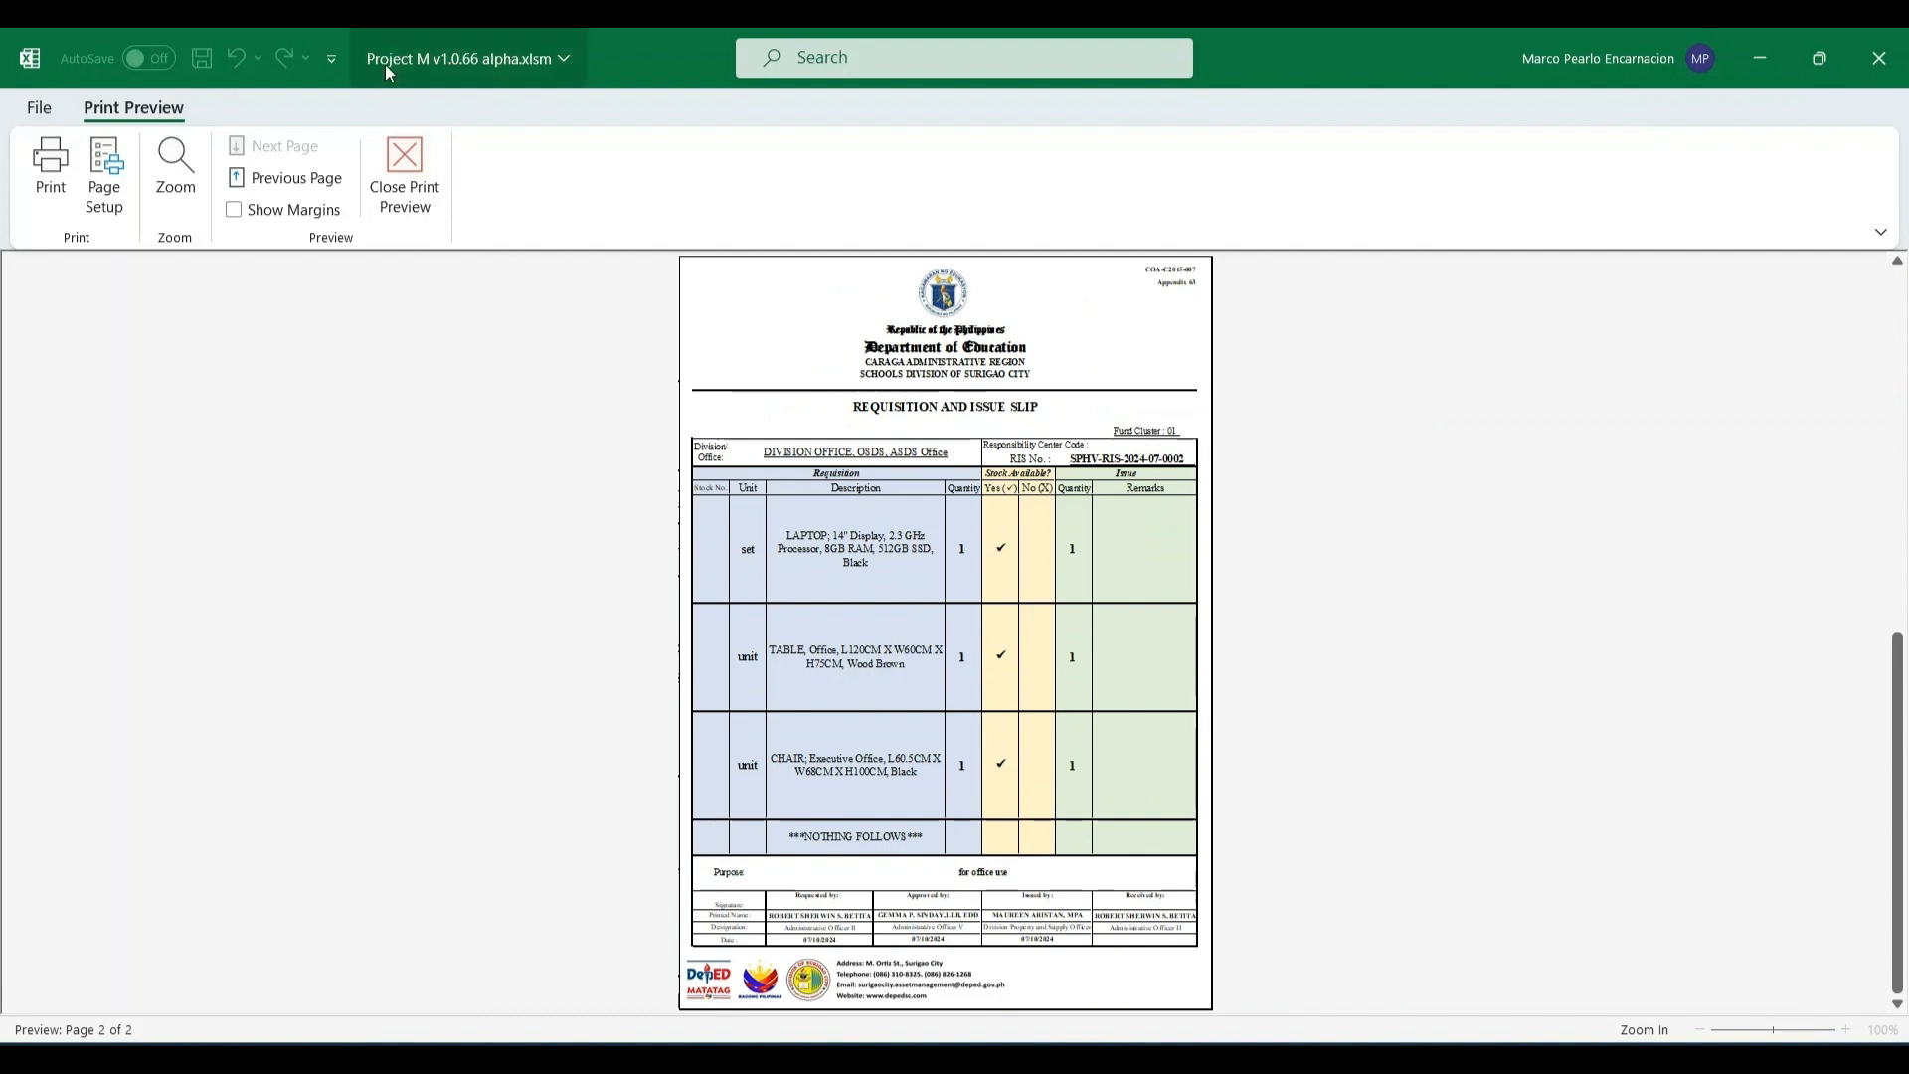
{"action": "left_click", "coordinate": [416, 181]}
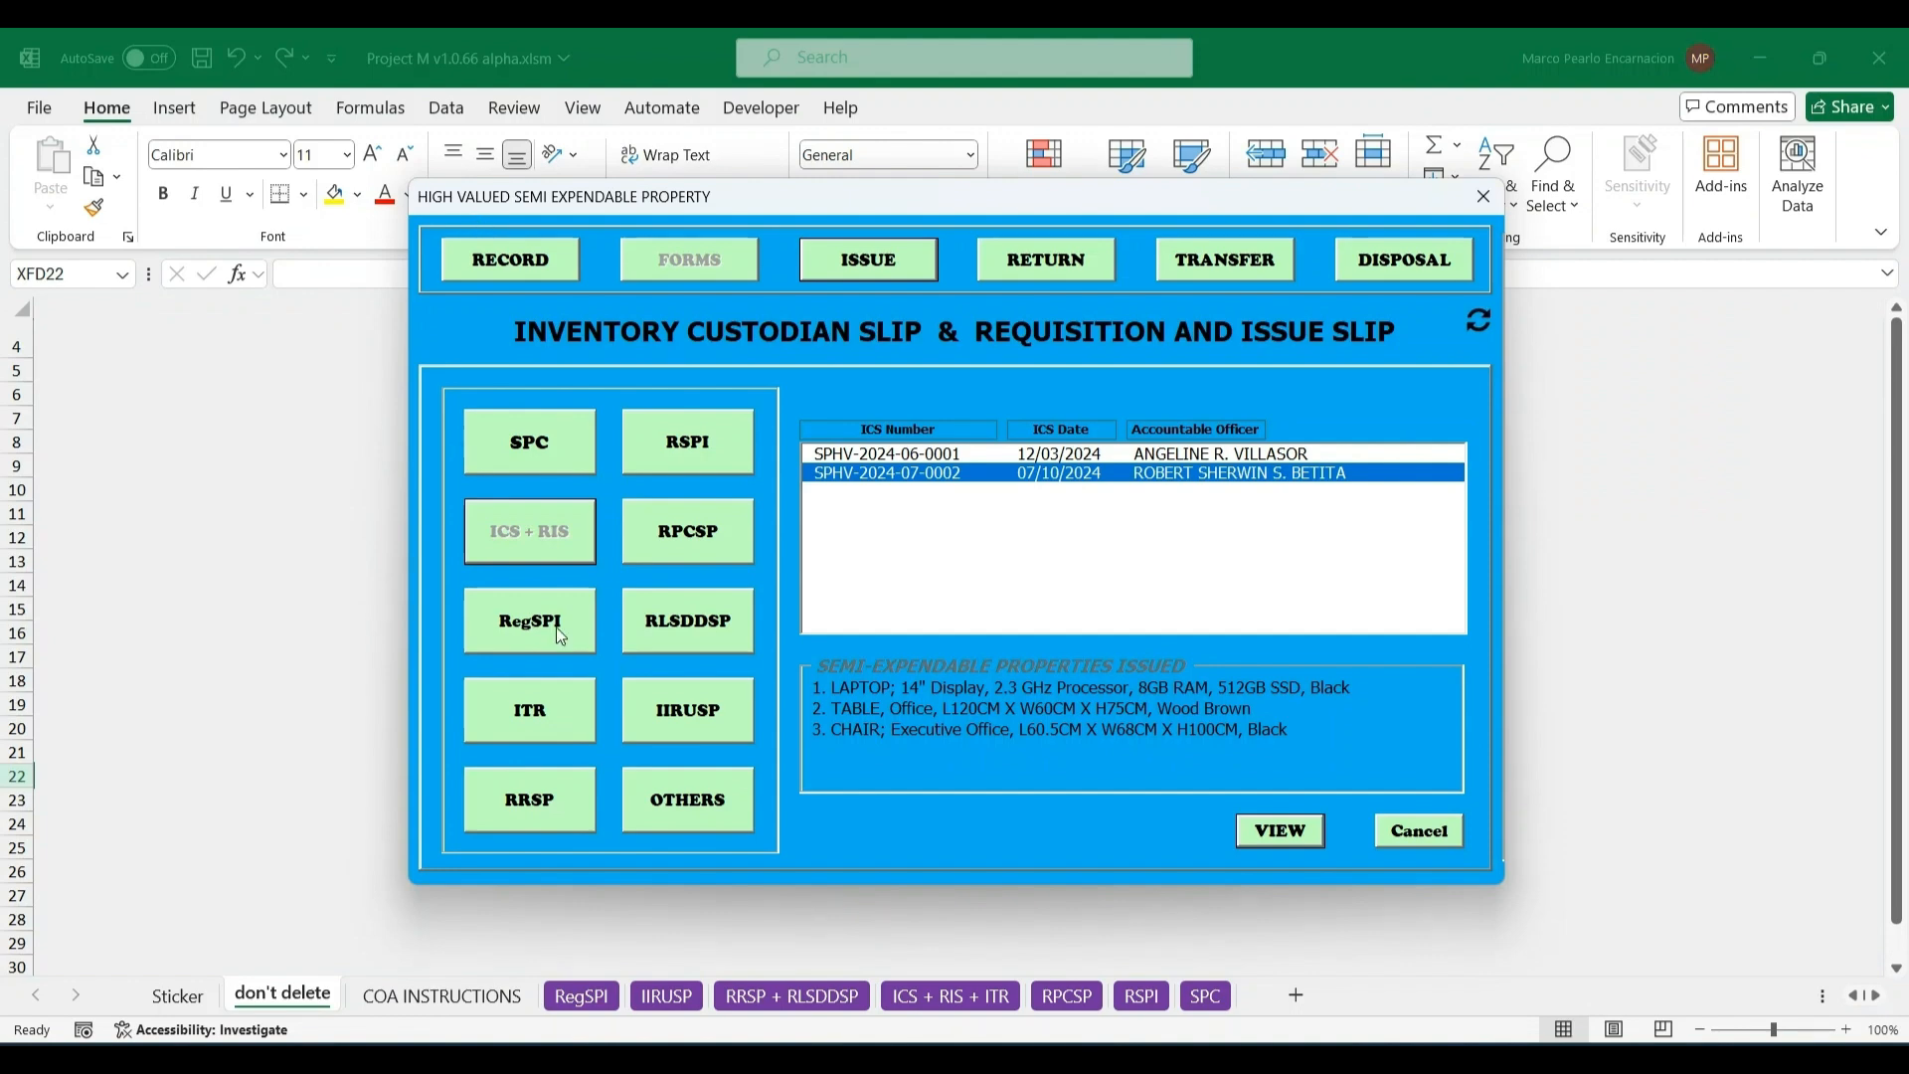
- View the Registry of Semi-Expendable Property Issued for Information and Communications Technology Equipment up close, and close the preview
{"action": "left_click", "coordinate": [558, 629]}
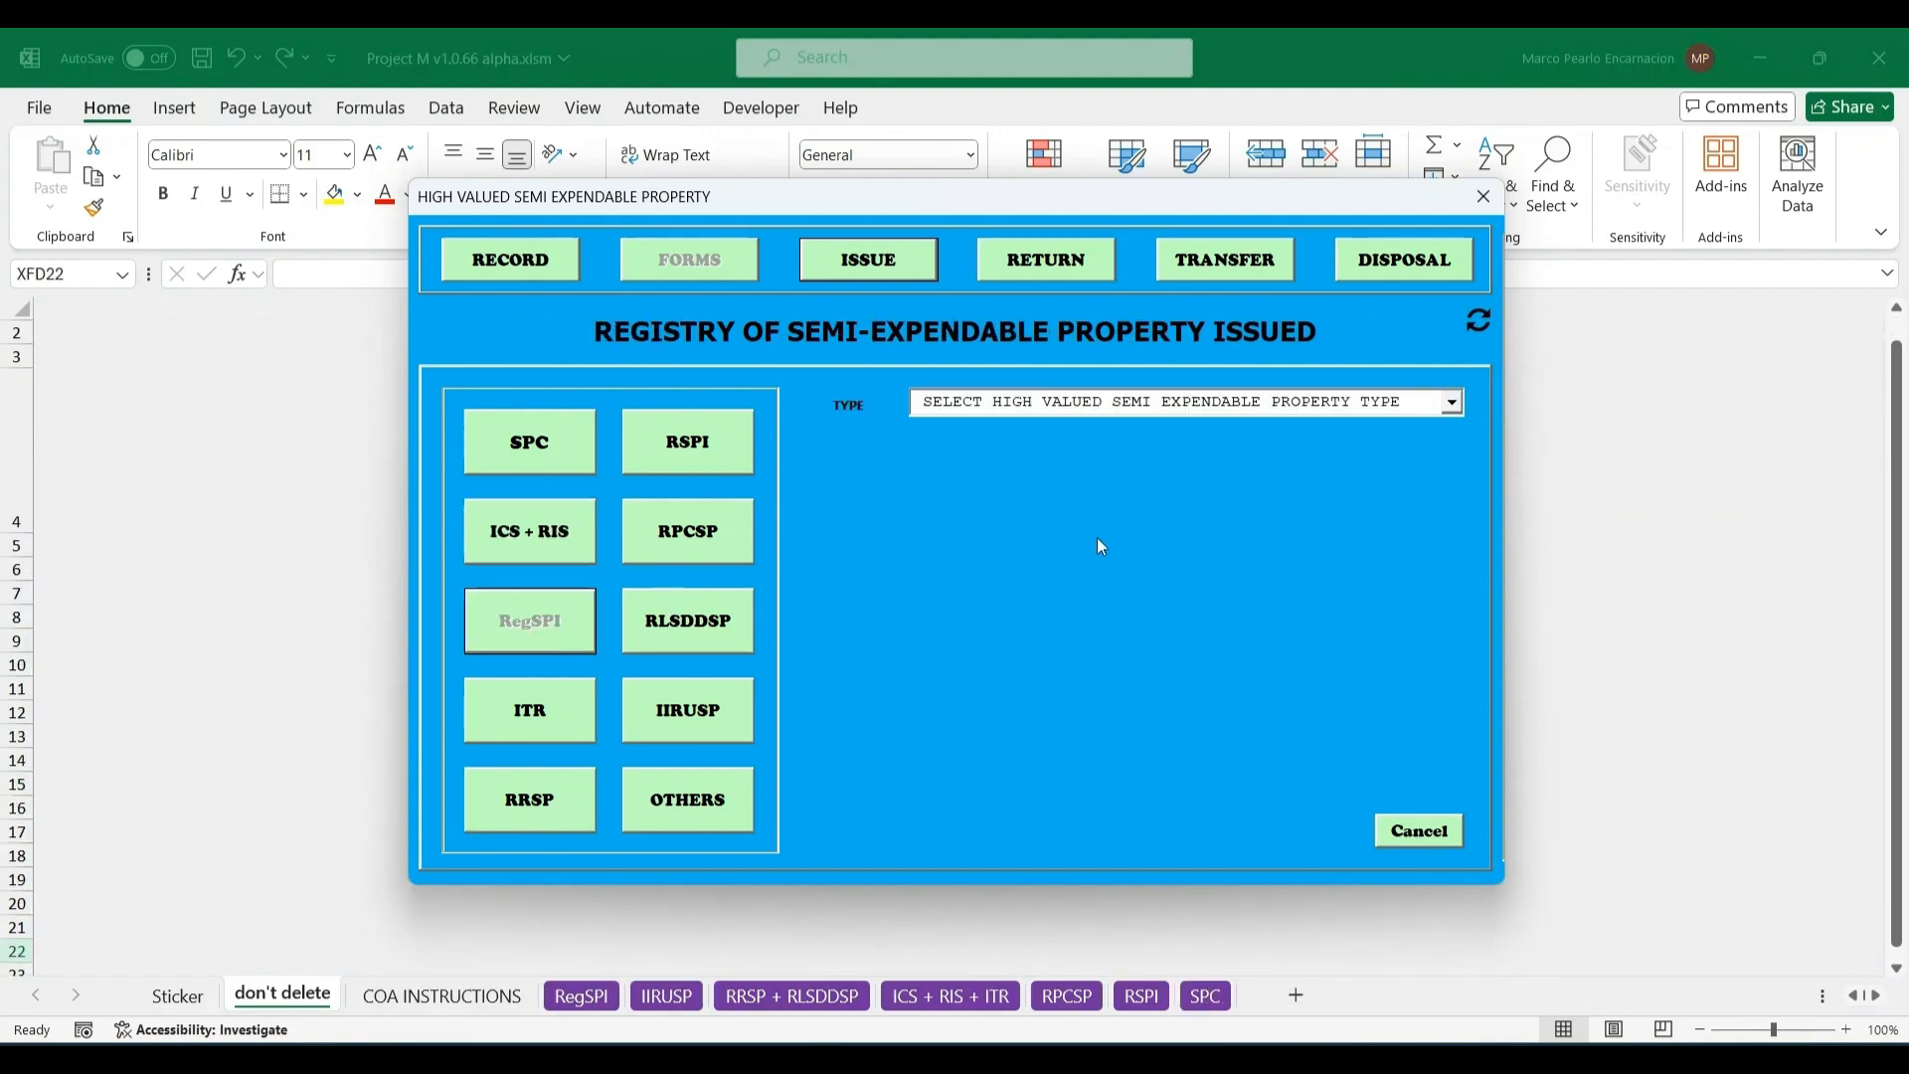
{"action": "left_click", "coordinate": [1122, 403]}
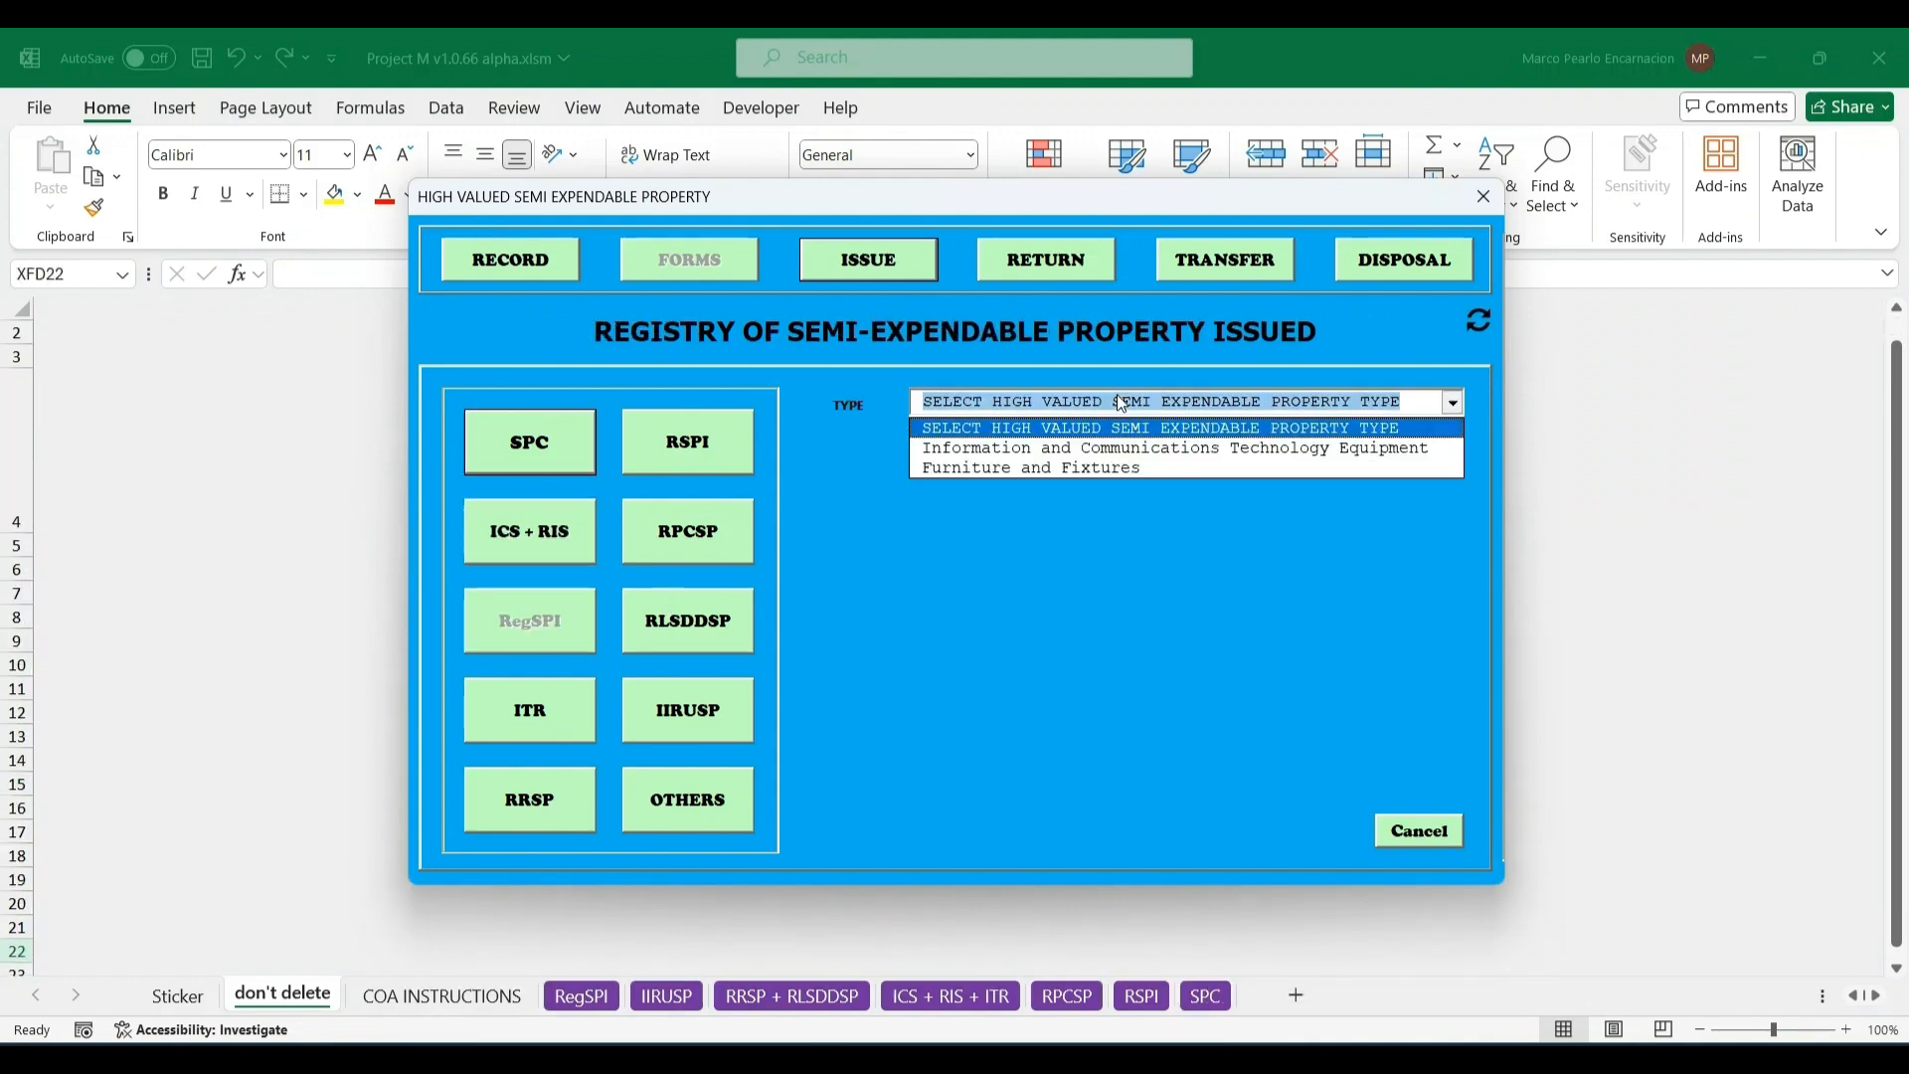
{"action": "left_click", "coordinate": [1140, 449]}
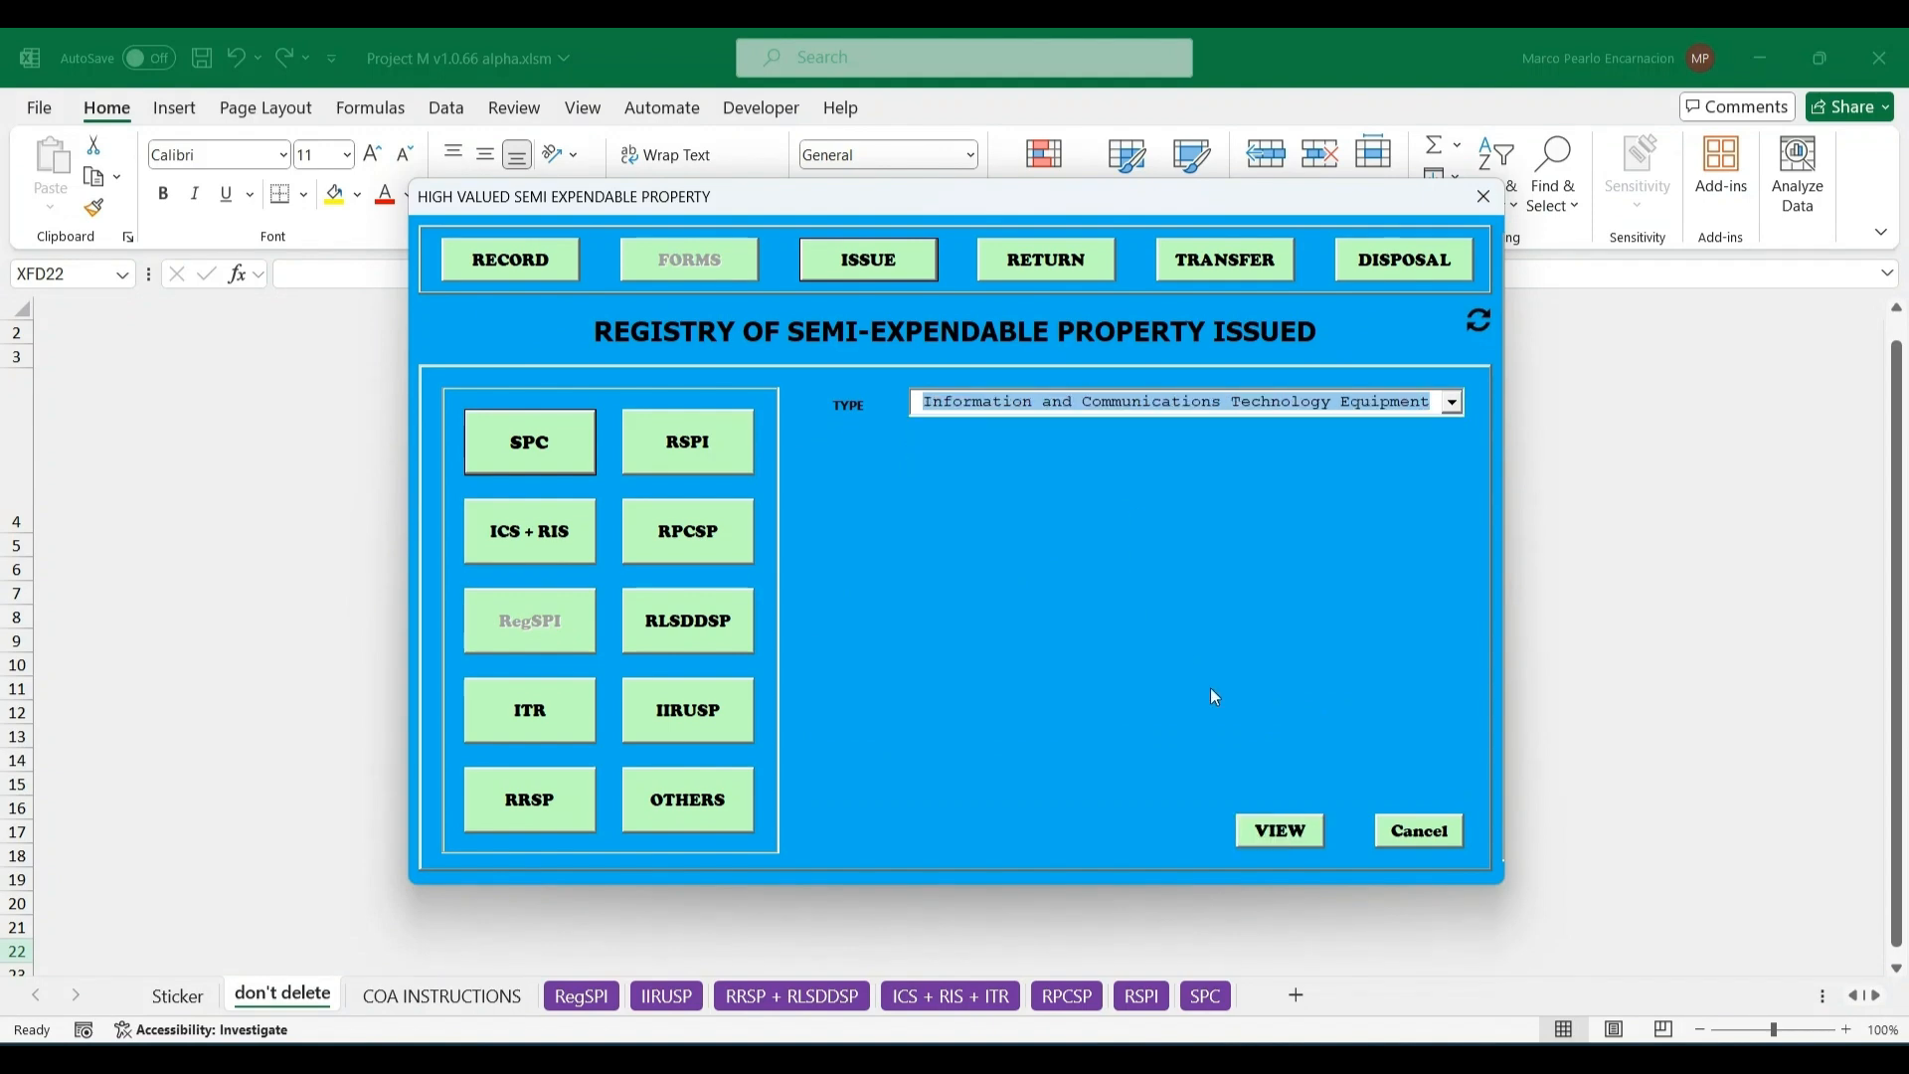
{"action": "left_click", "coordinate": [1283, 839]}
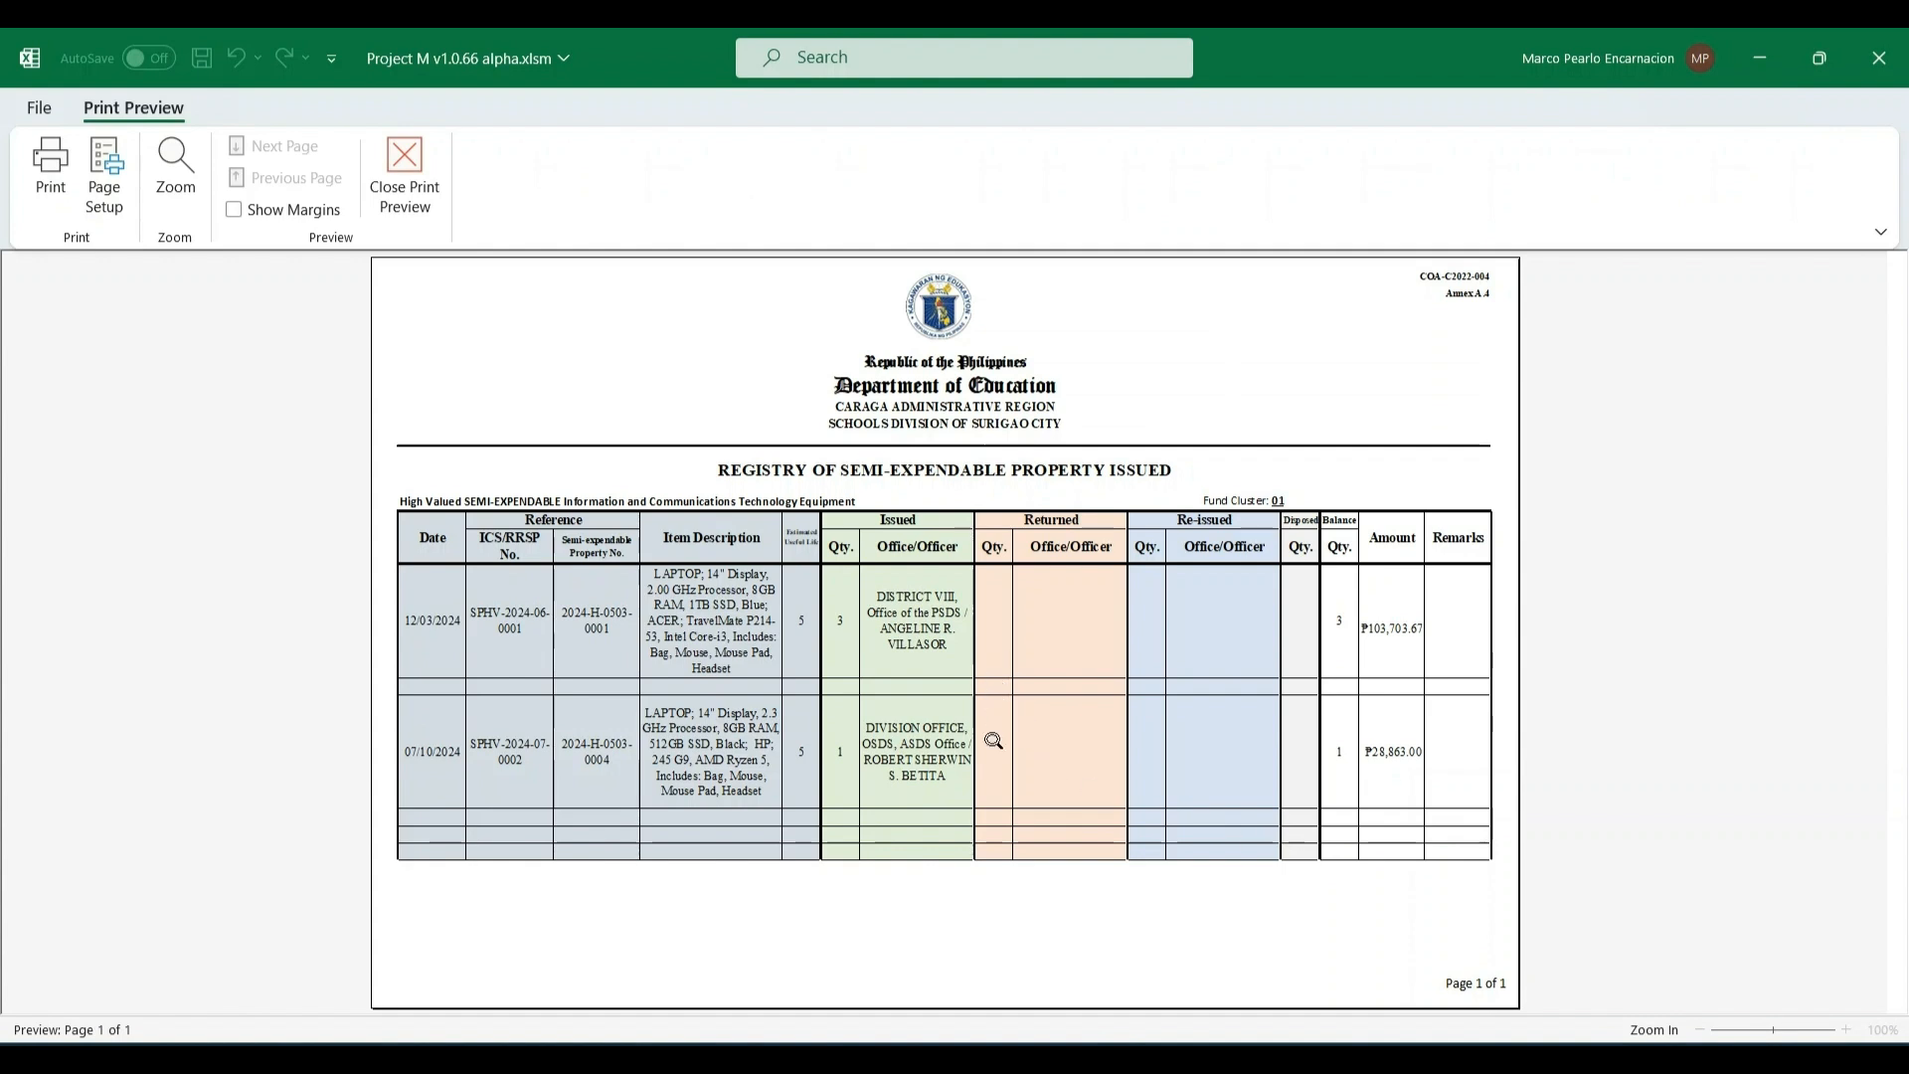
{"action": "left_click", "coordinate": [992, 741]}
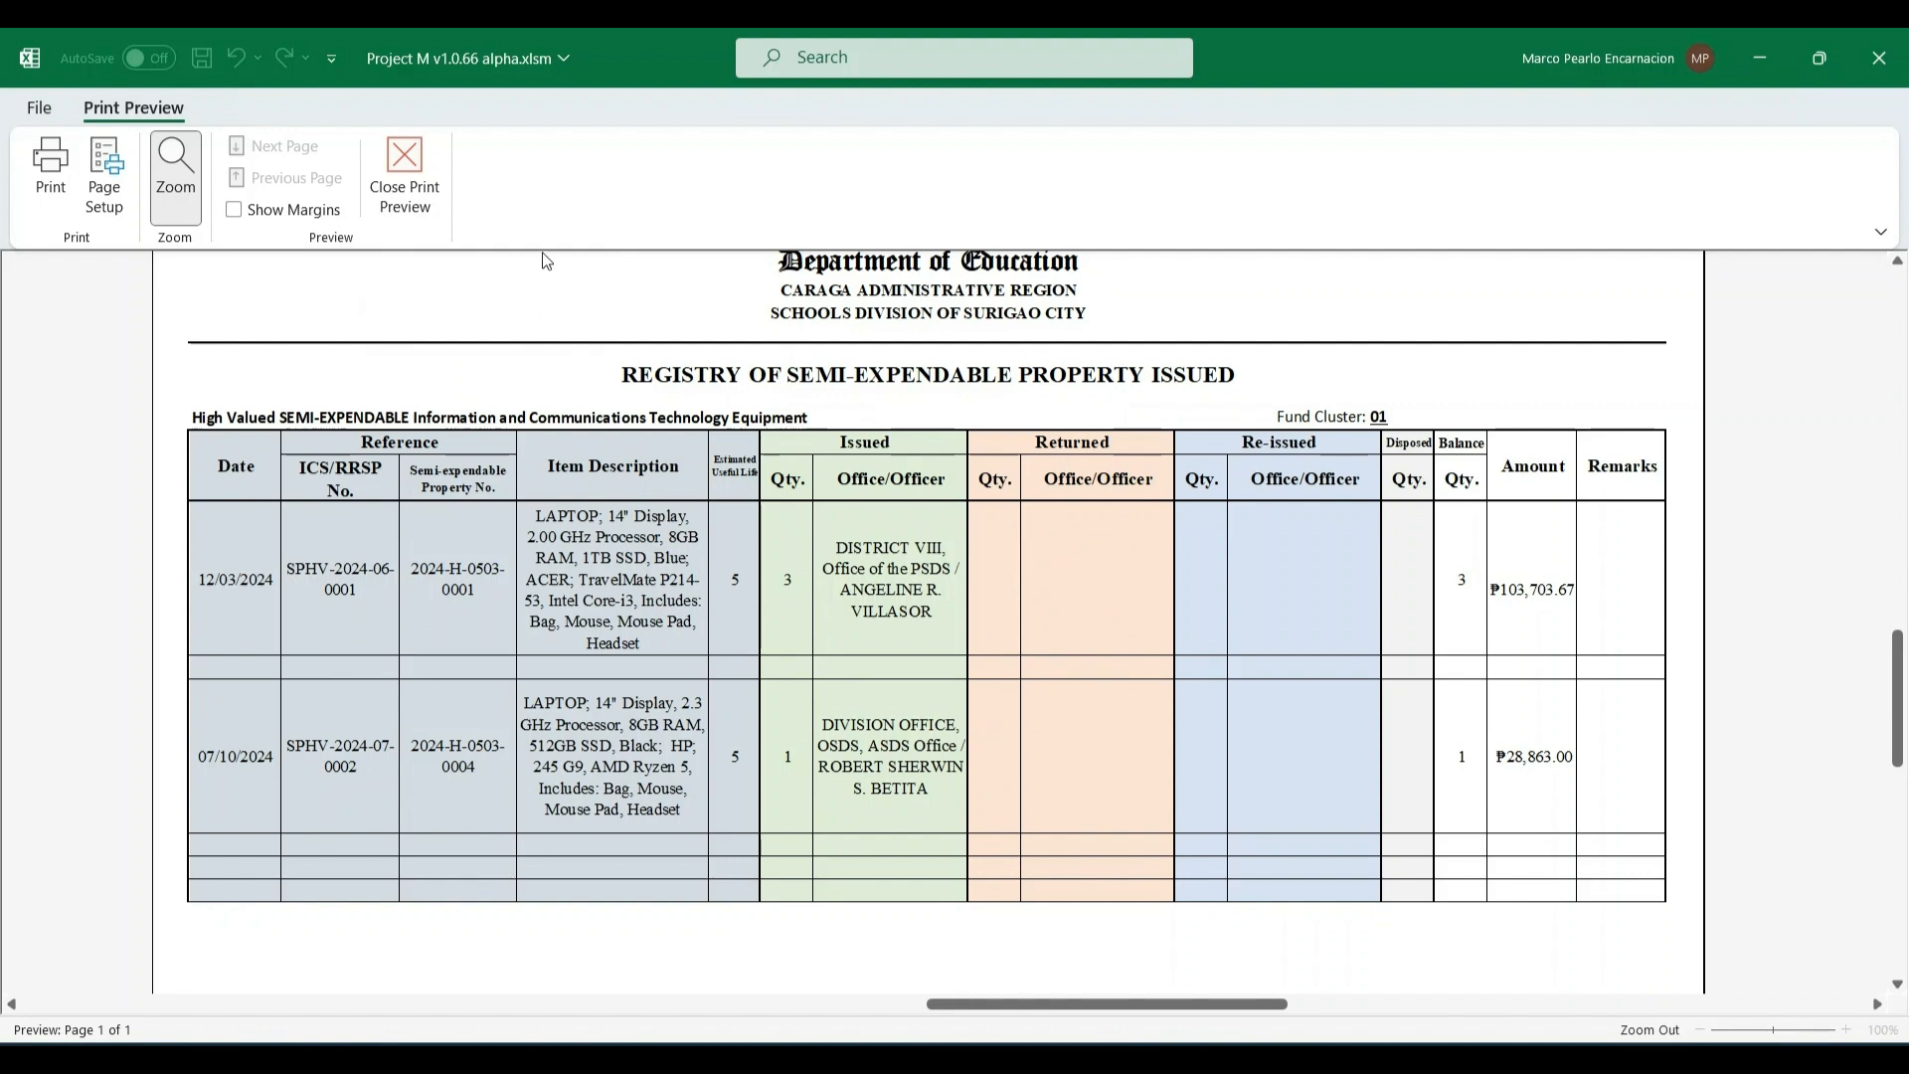
{"action": "left_click", "coordinate": [438, 174]}
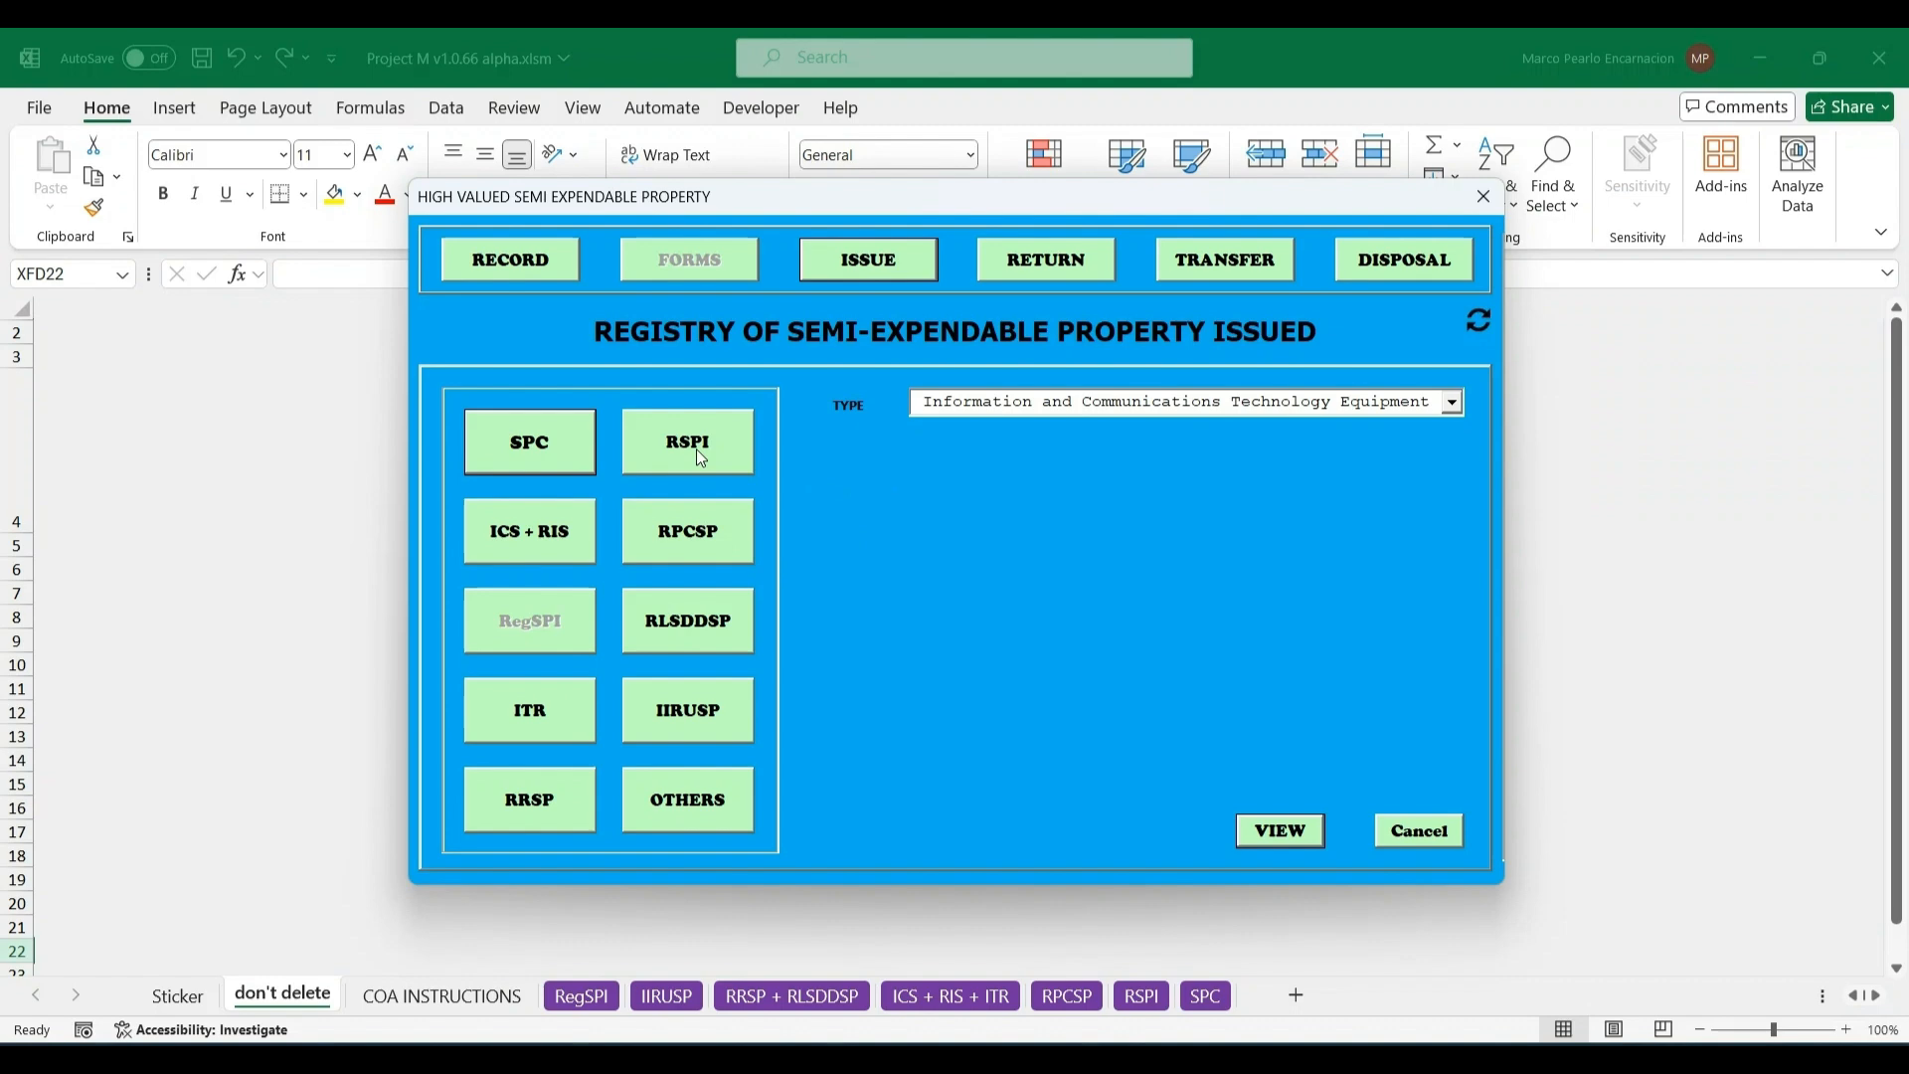
- Set up a Report on the Physical Count of Semi-Expendable Property (RPCSP) for Information and Communications Technology Equipment
{"action": "left_click", "coordinate": [700, 552]}
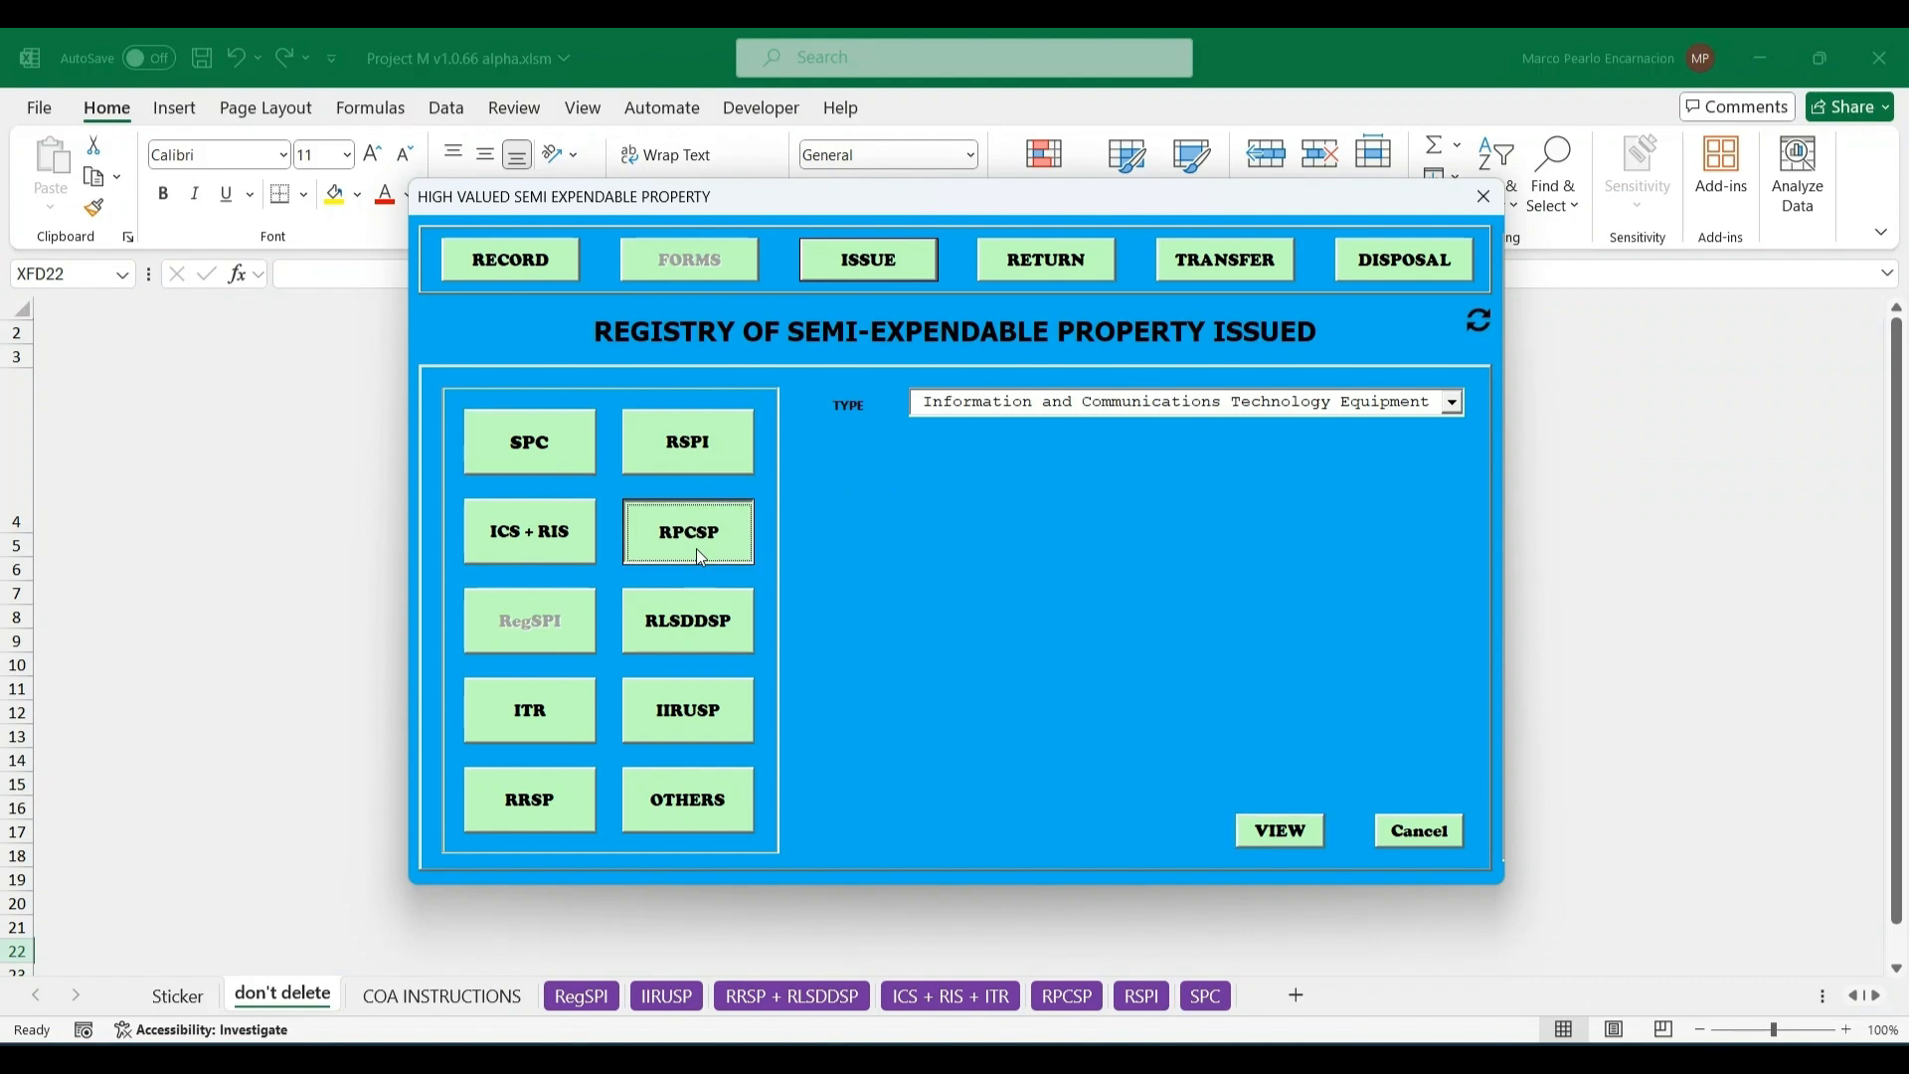
{"action": "left_click", "coordinate": [1160, 408]}
{"action": "left_click", "coordinate": [1162, 440]}
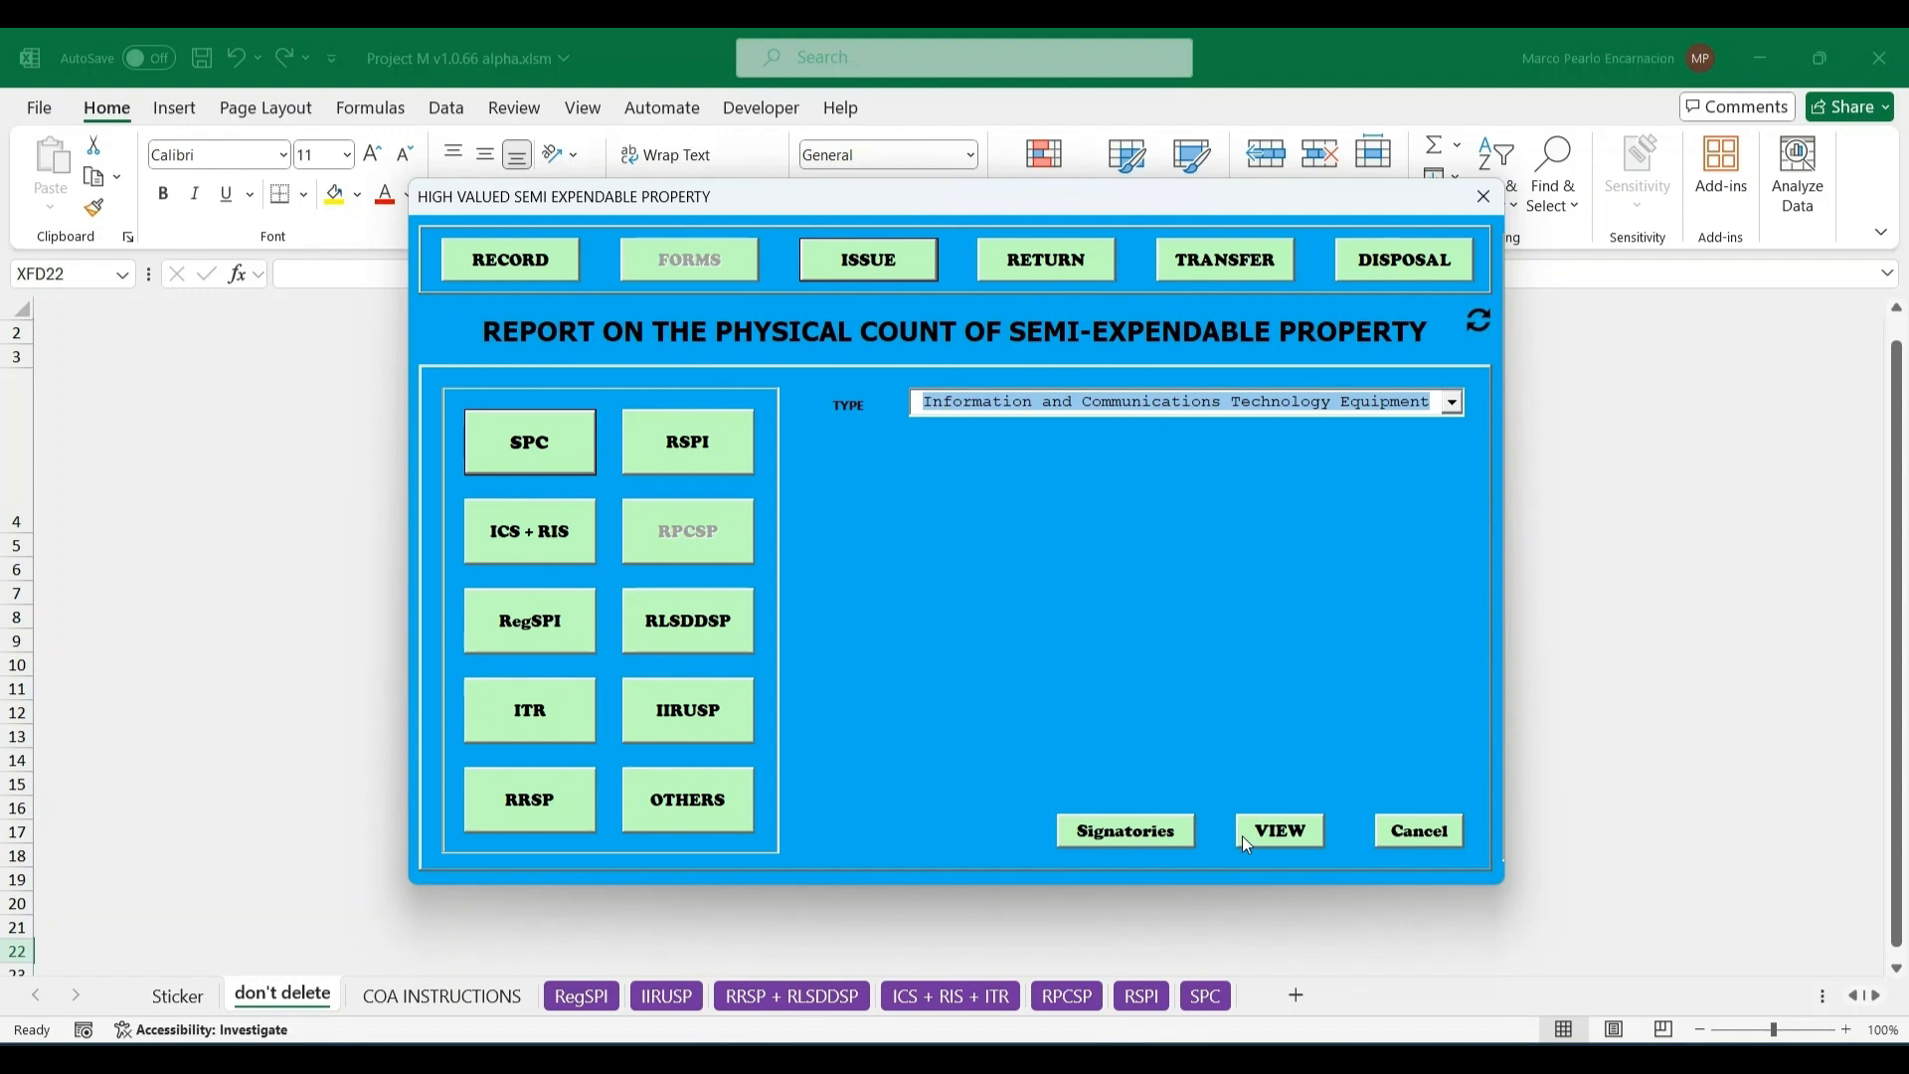
- Open the physical count report's signatories for editing and choose the officer who serves as Inventory Committee Chair
{"action": "left_click", "coordinate": [1132, 838]}
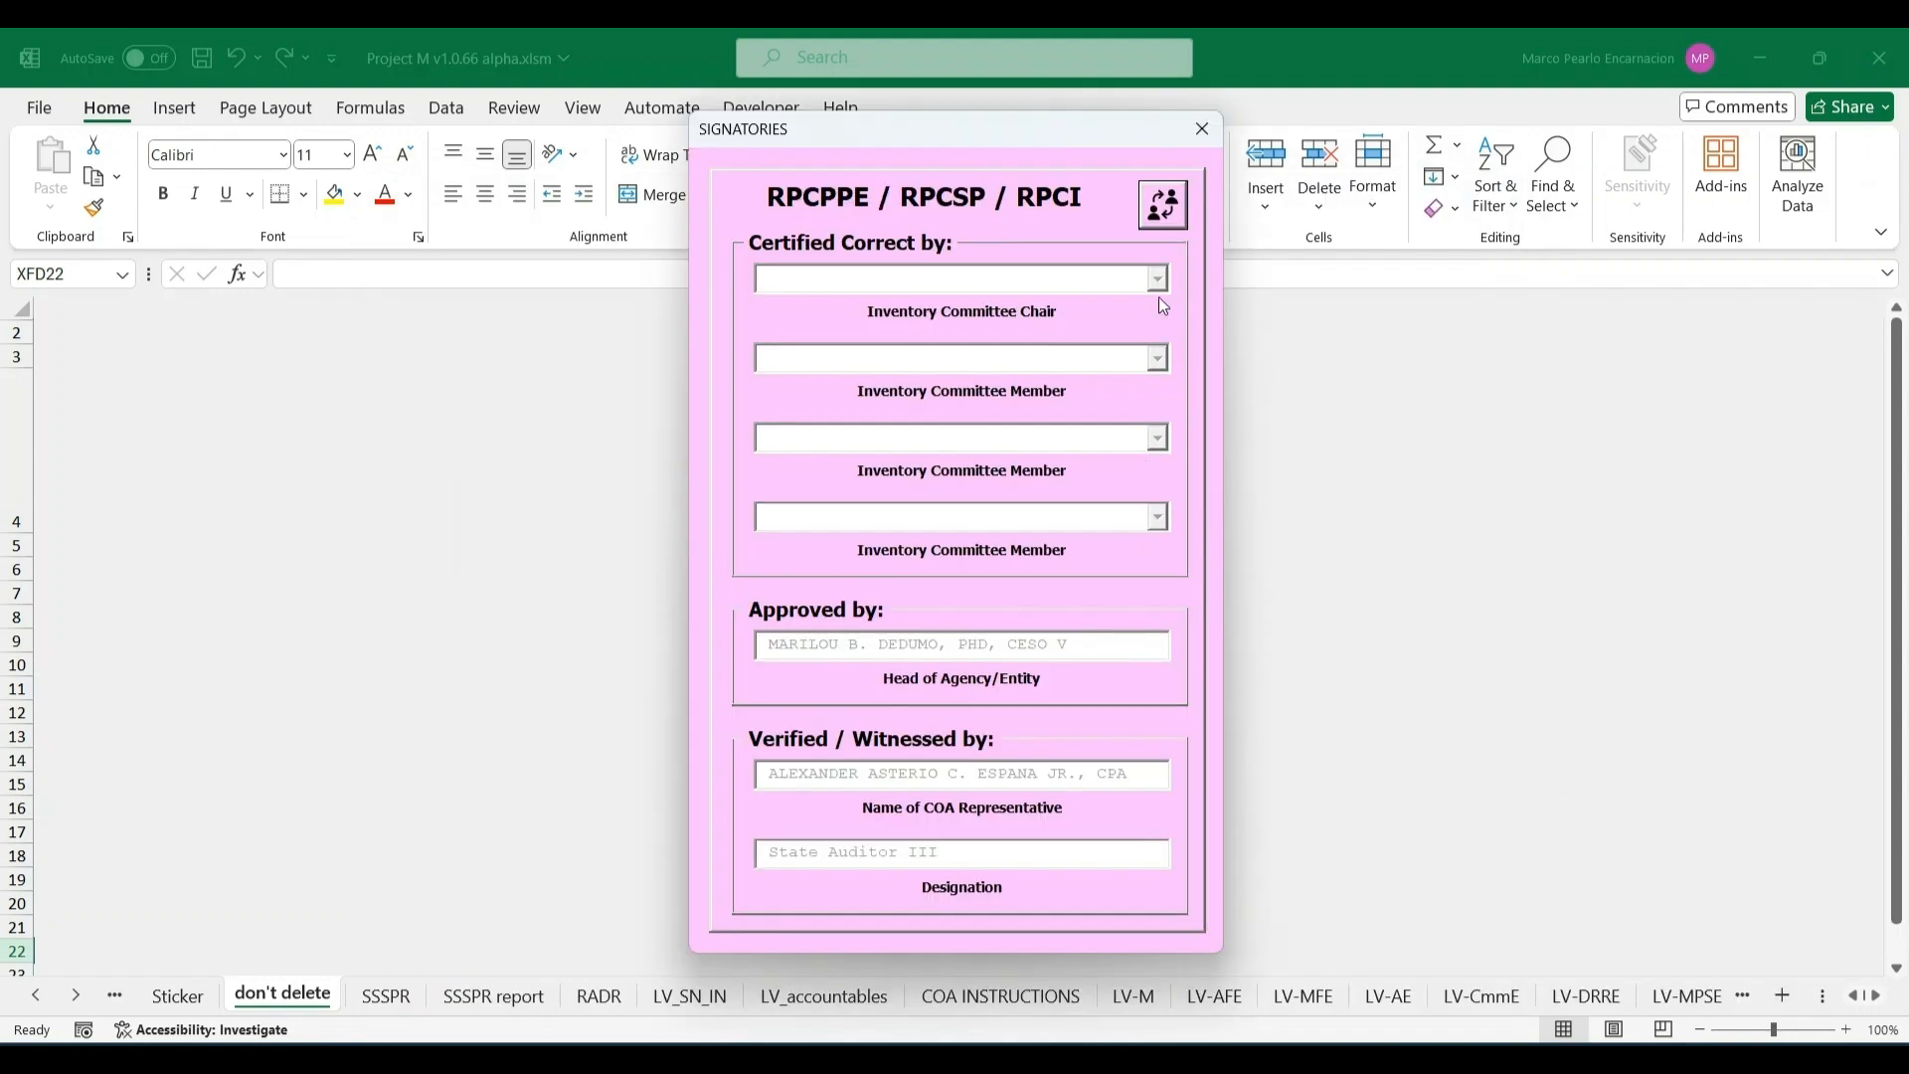
{"action": "left_click", "coordinate": [1158, 278]}
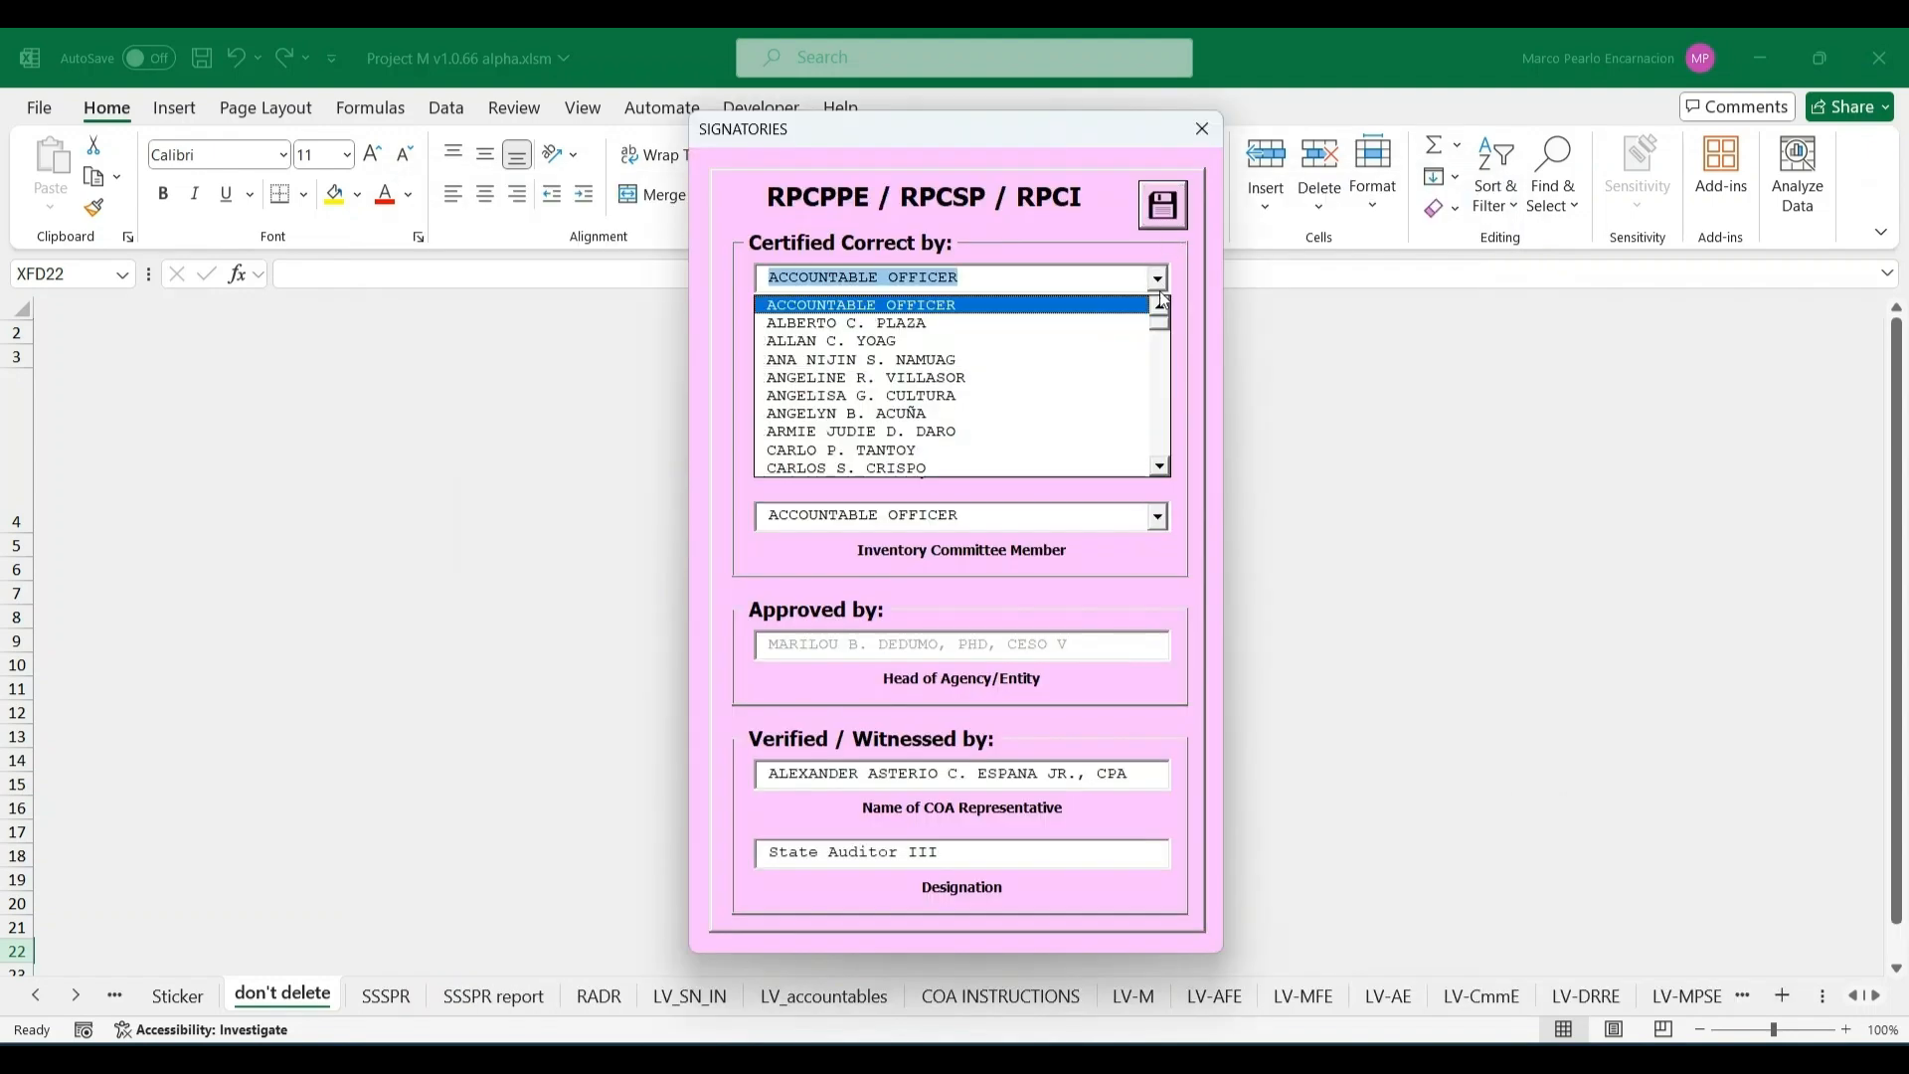
{"action": "left_click_drag", "start_coordinate": [1160, 469], "coordinate": [1160, 469]}
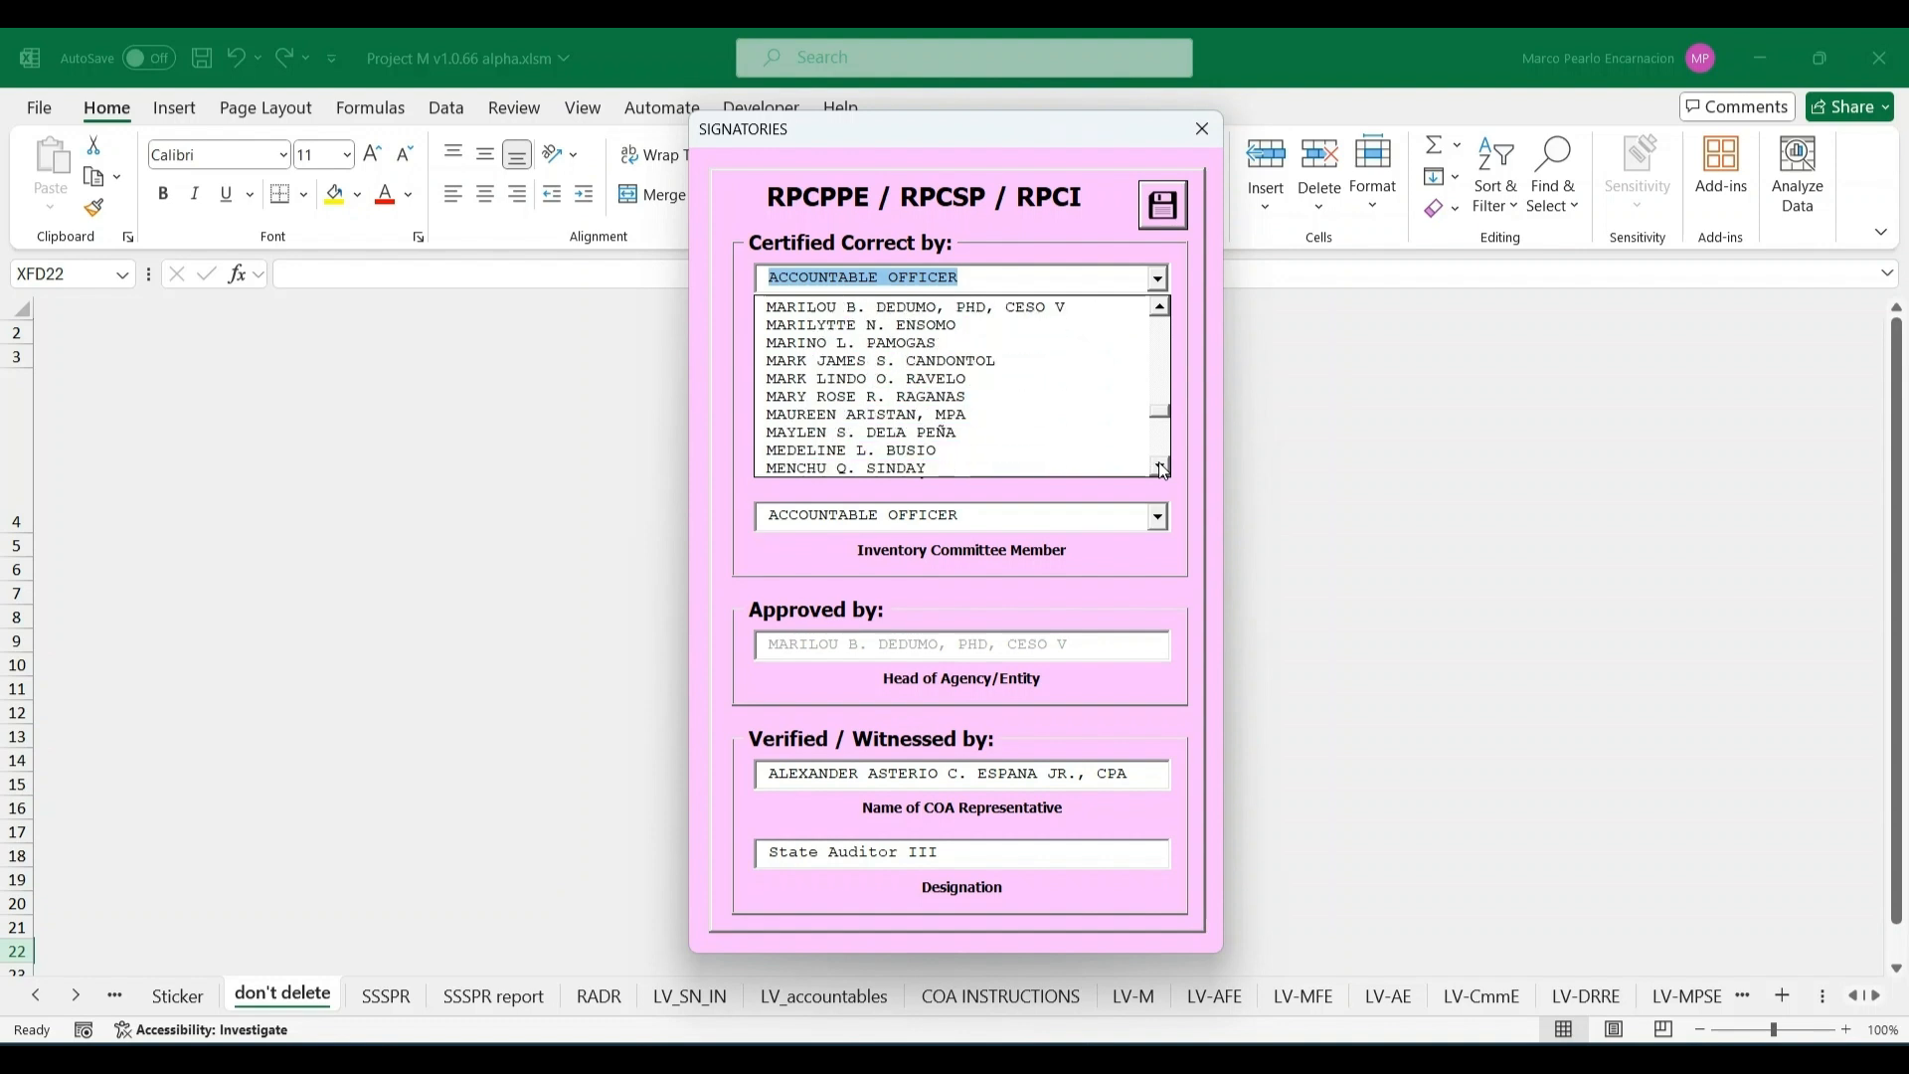
{"action": "left_click", "coordinate": [993, 416]}
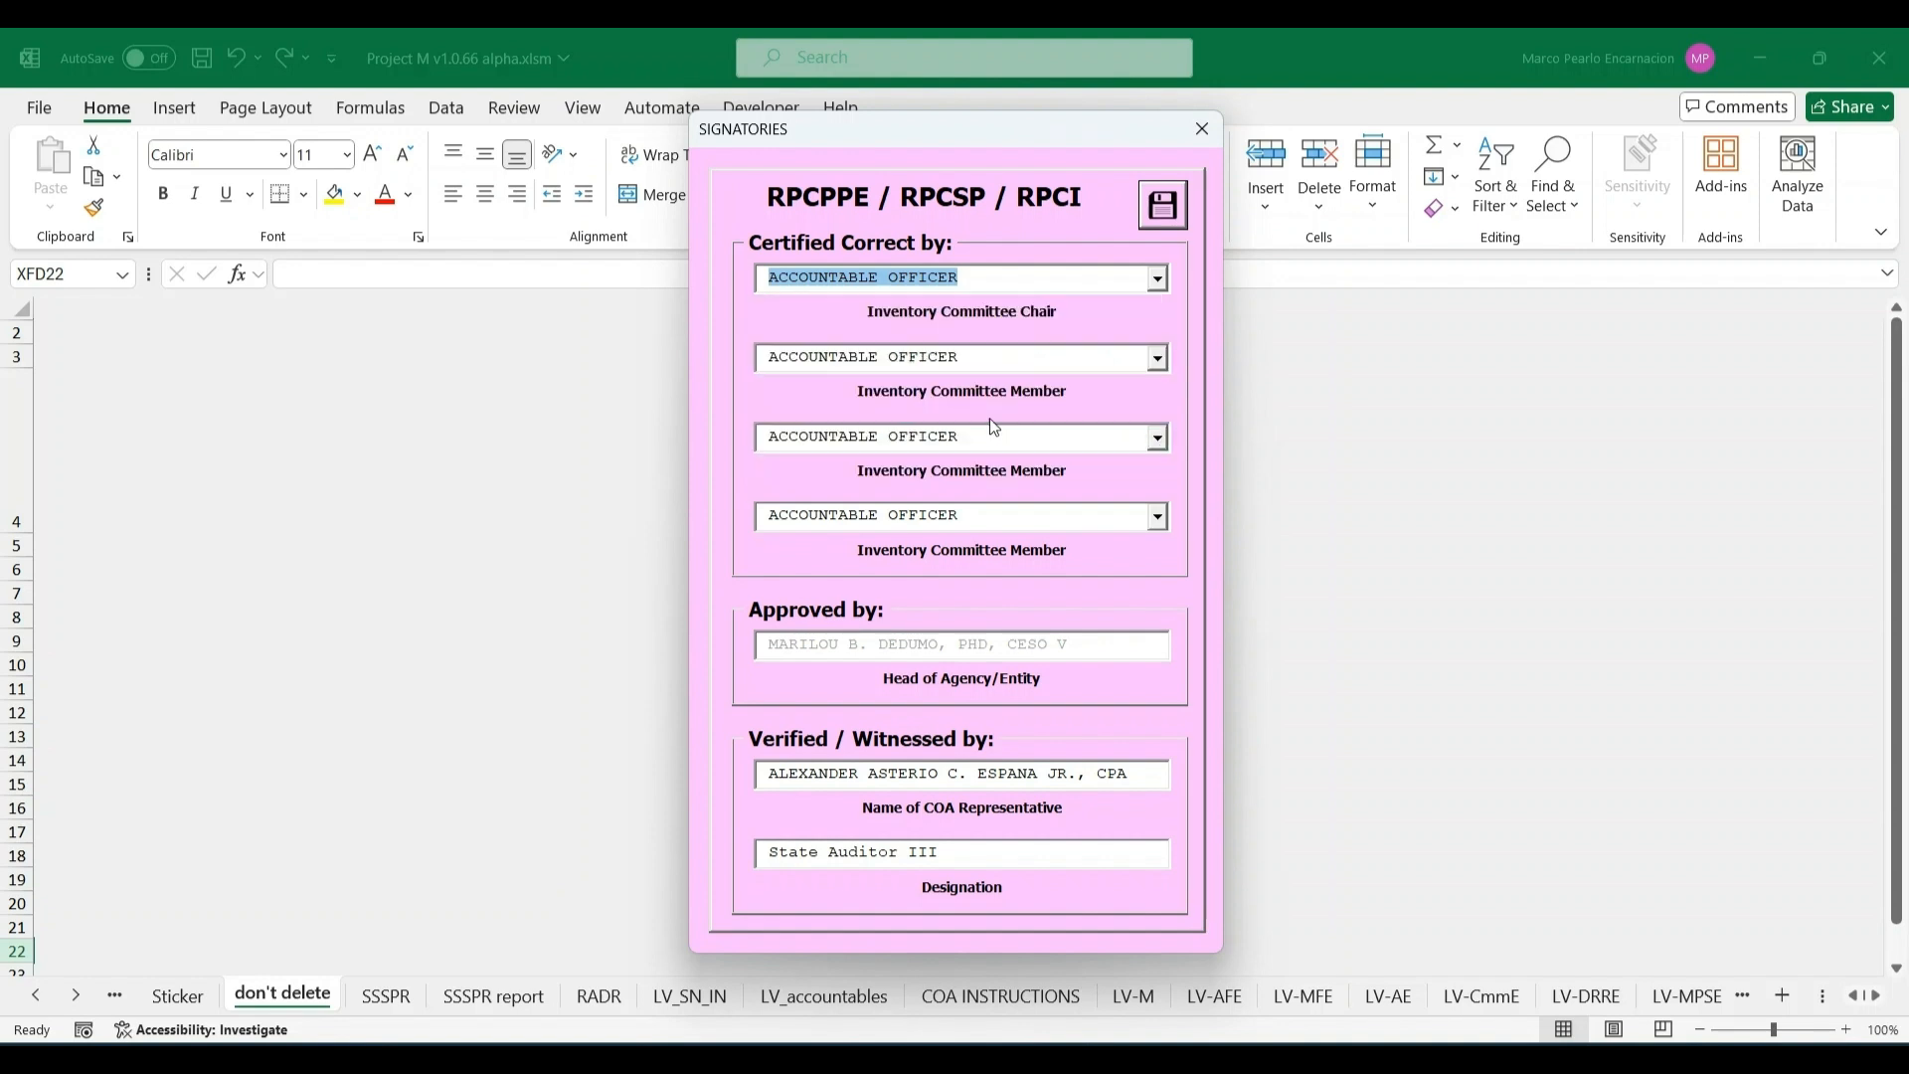
- Choose the officer for the first Inventory Committee Member, save the signatories and close their form
{"action": "left_click", "coordinate": [1157, 358]}
{"action": "left_click_drag", "start_coordinate": [1161, 547], "coordinate": [1161, 547]}
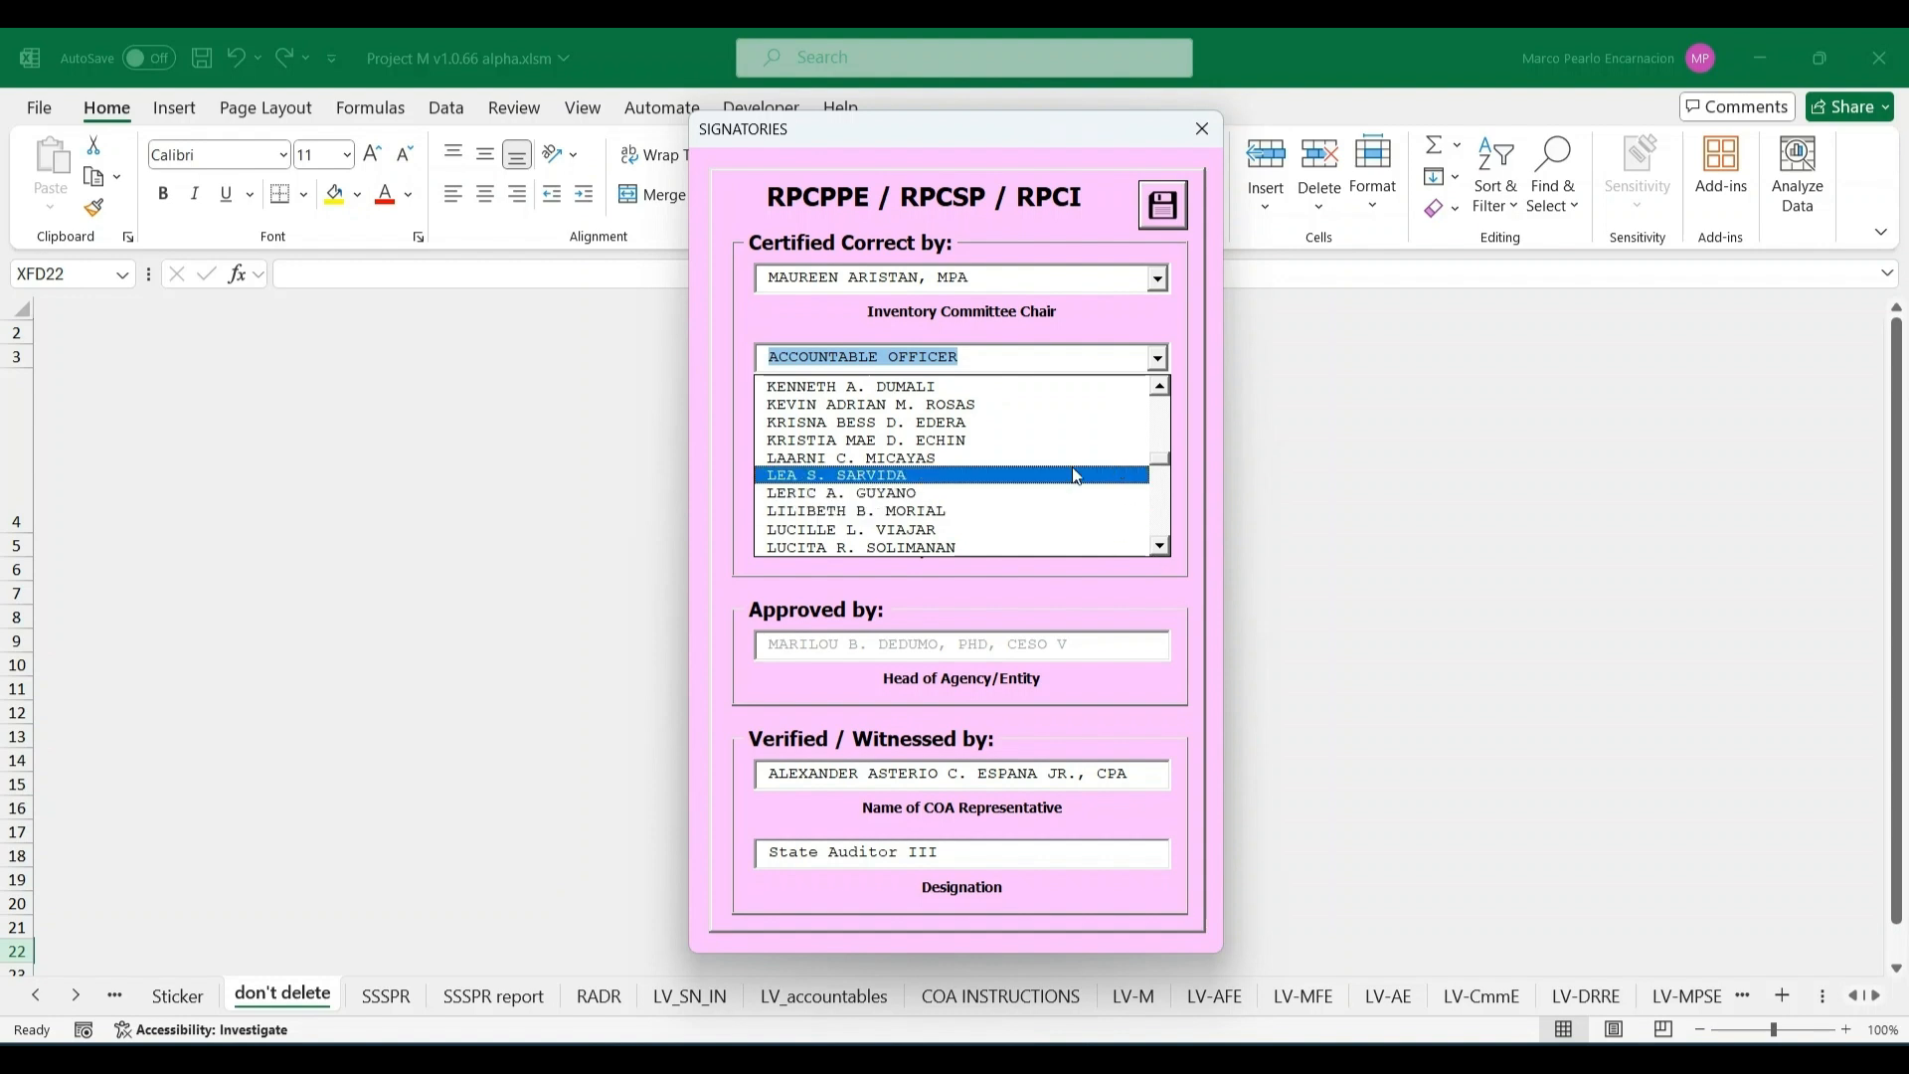
{"action": "left_click", "coordinate": [1042, 422]}
{"action": "left_click", "coordinate": [1174, 191]}
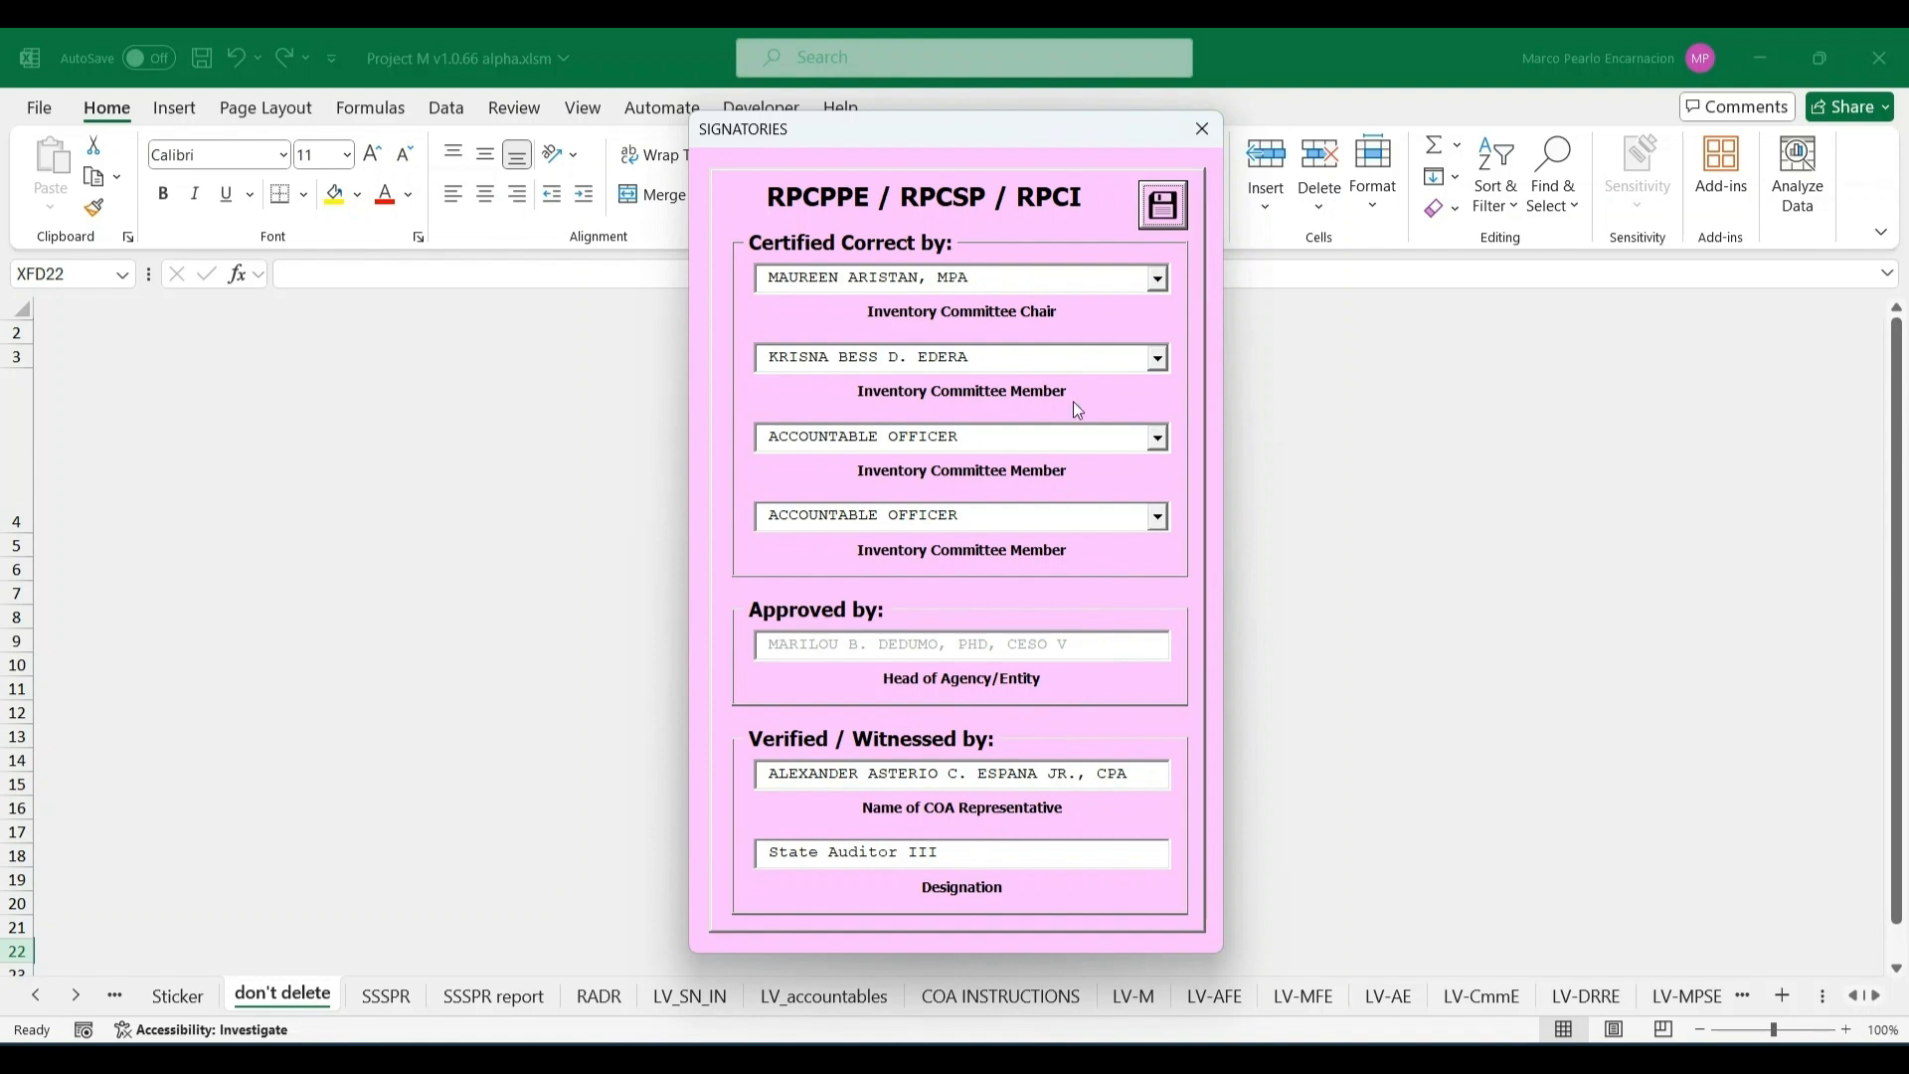
{"action": "left_click", "coordinate": [1165, 213]}
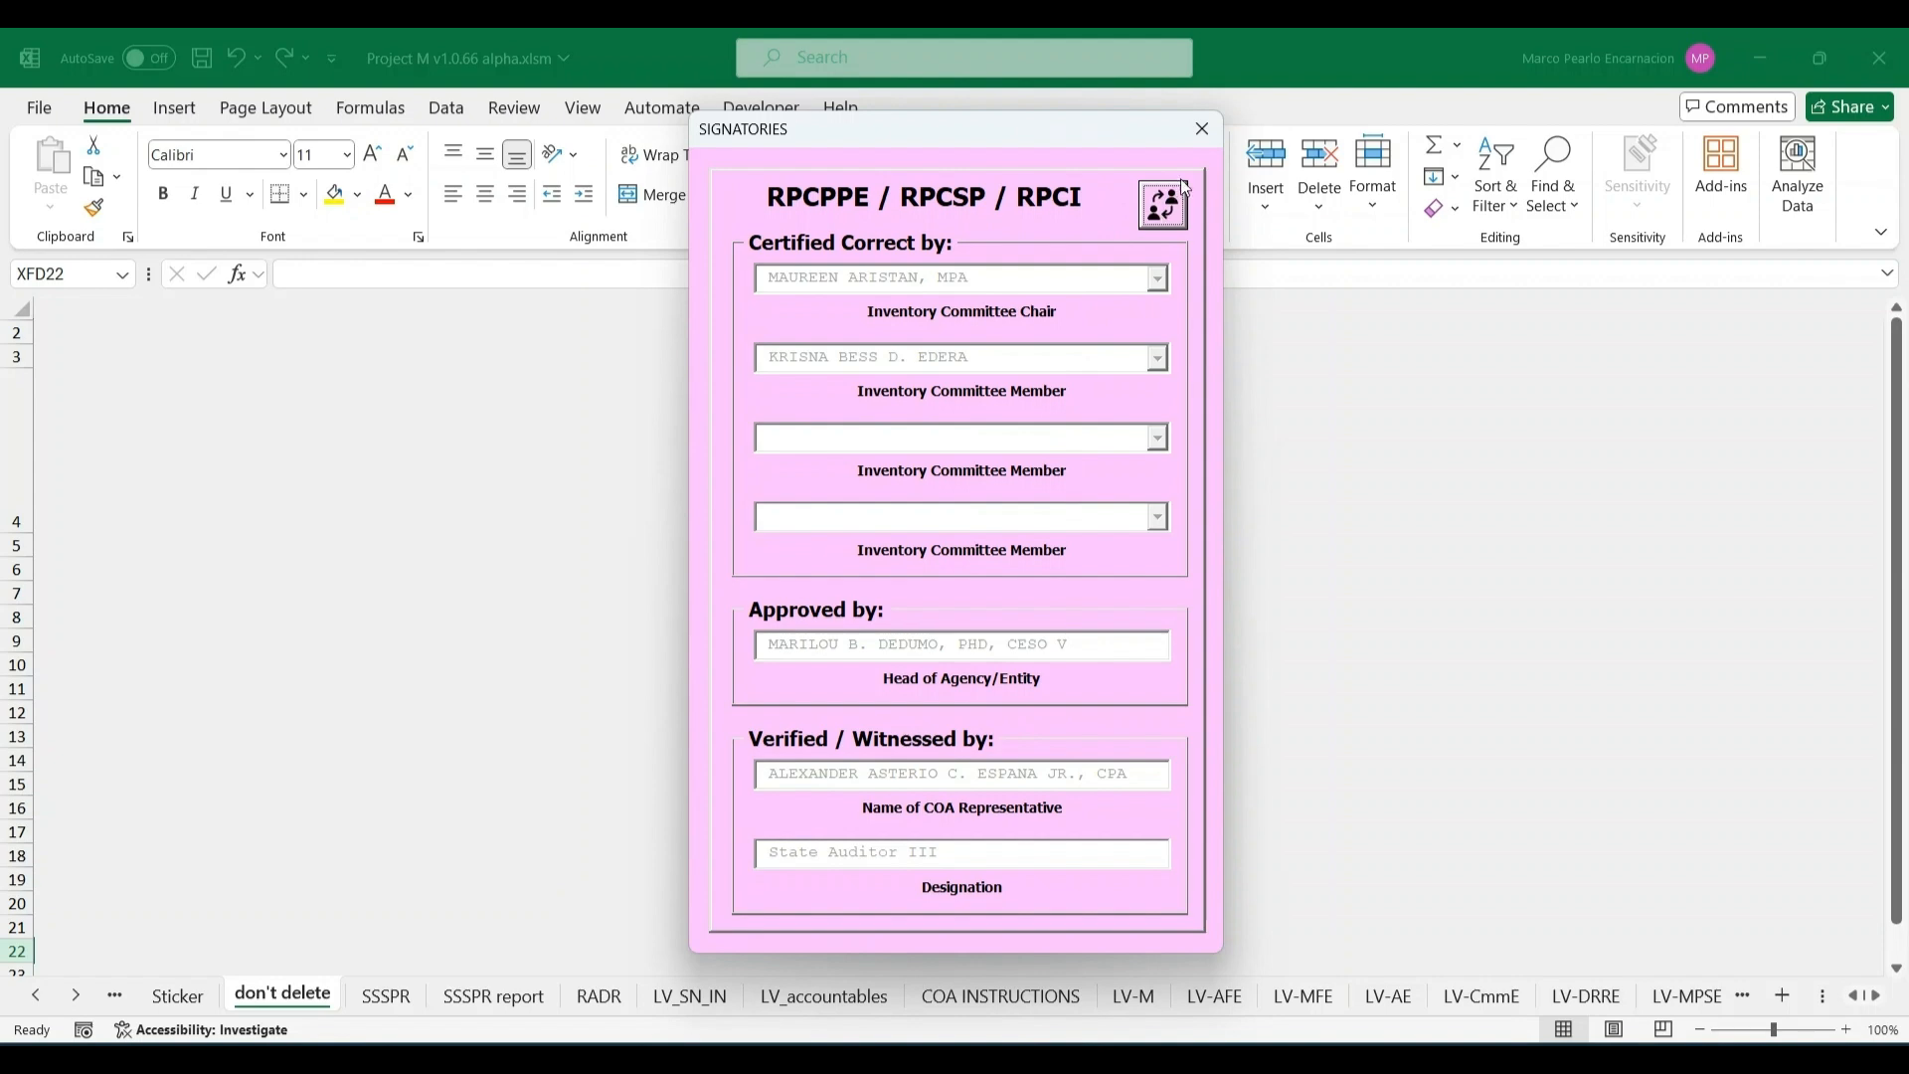
{"action": "left_click", "coordinate": [1203, 130]}
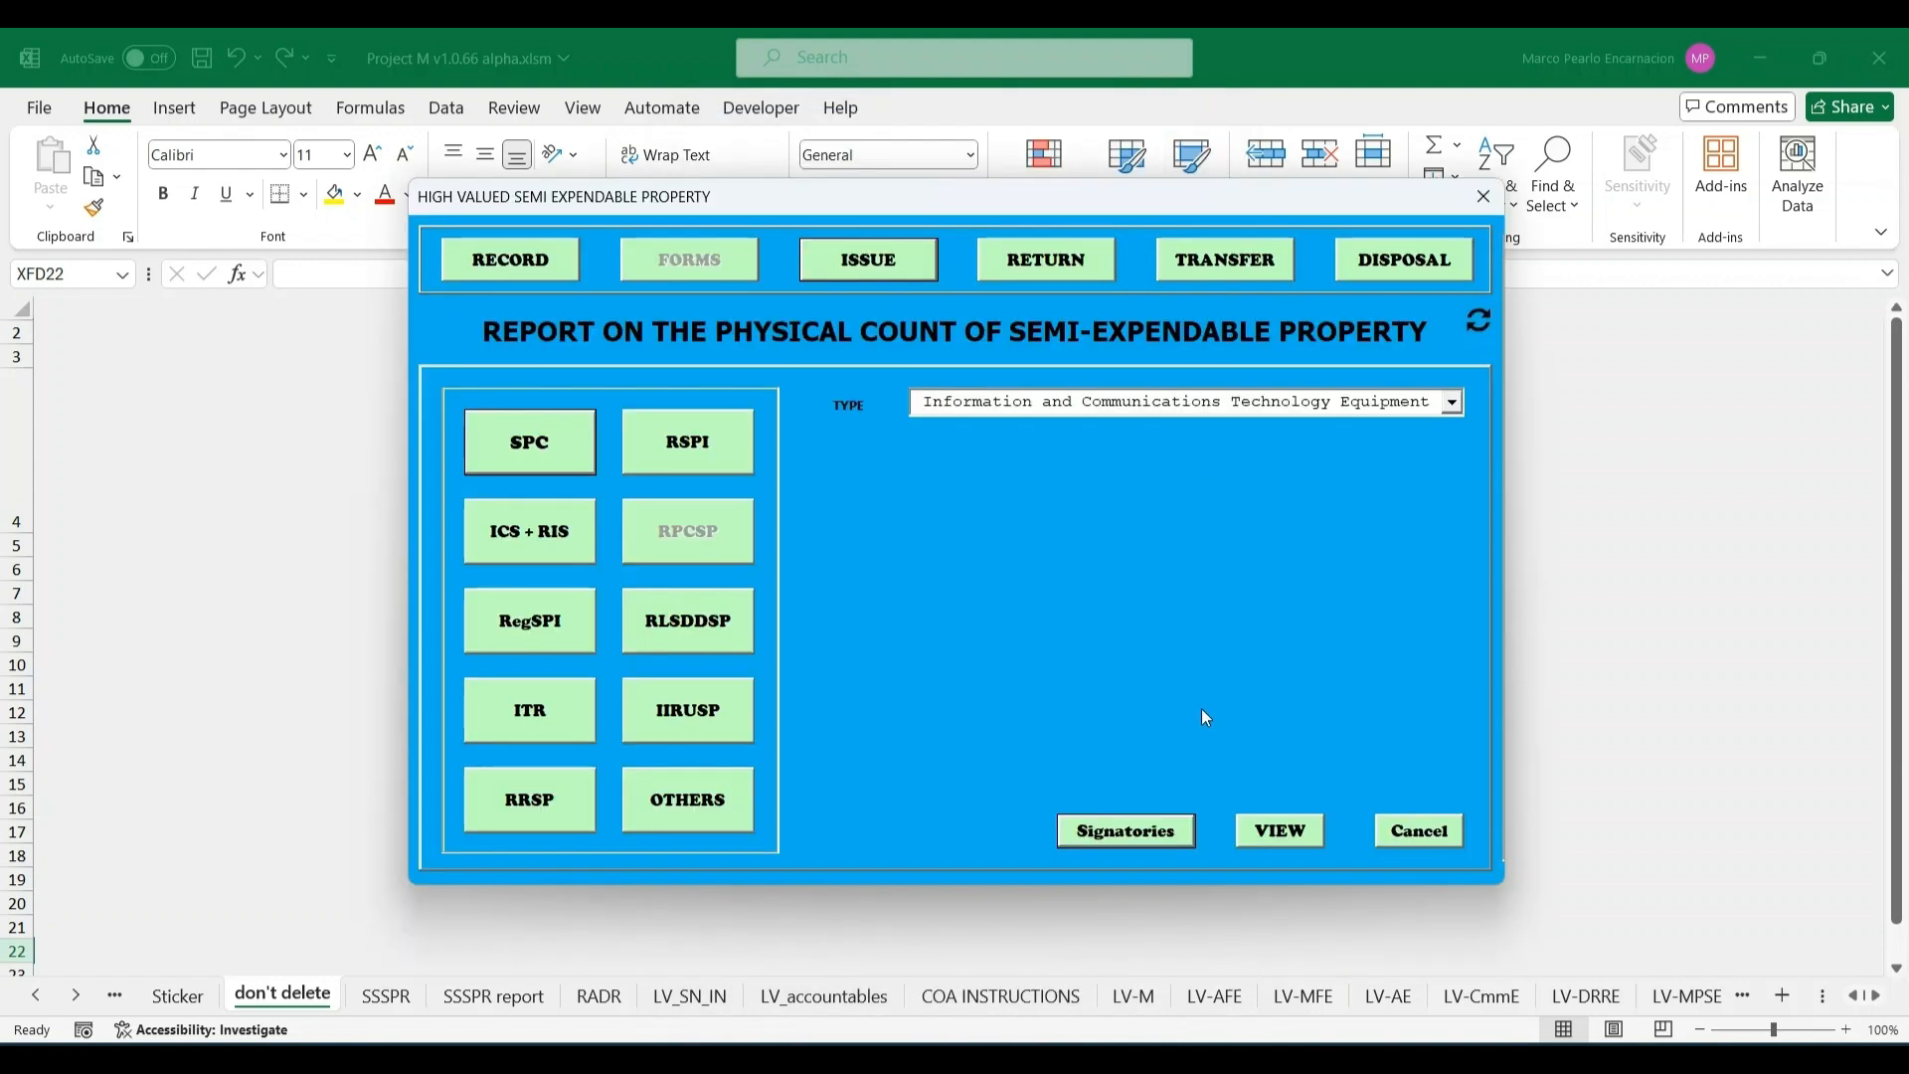
- Generate the physical count report with the report date 12/31/2024 and review its header, item rows and signatories
{"action": "left_click", "coordinate": [1311, 841]}
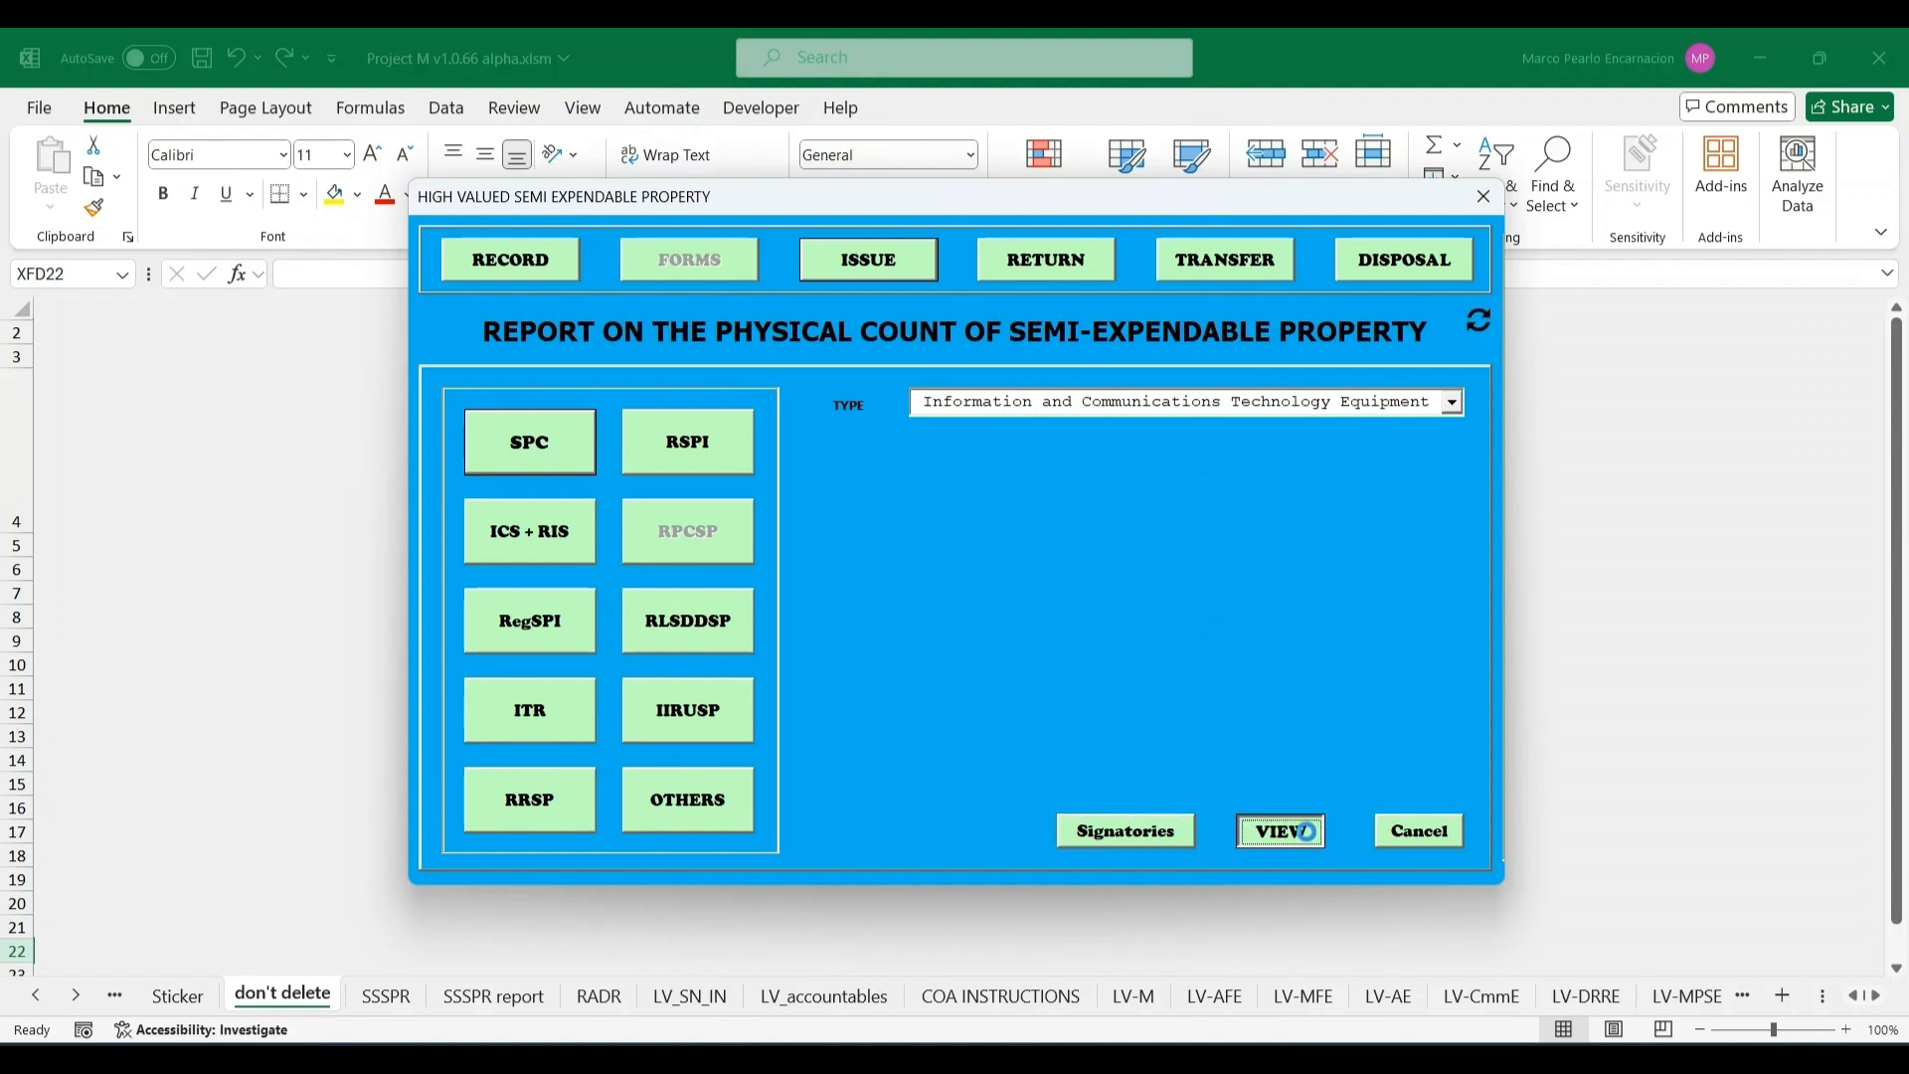
{"action": "left_click", "coordinate": [990, 462]}
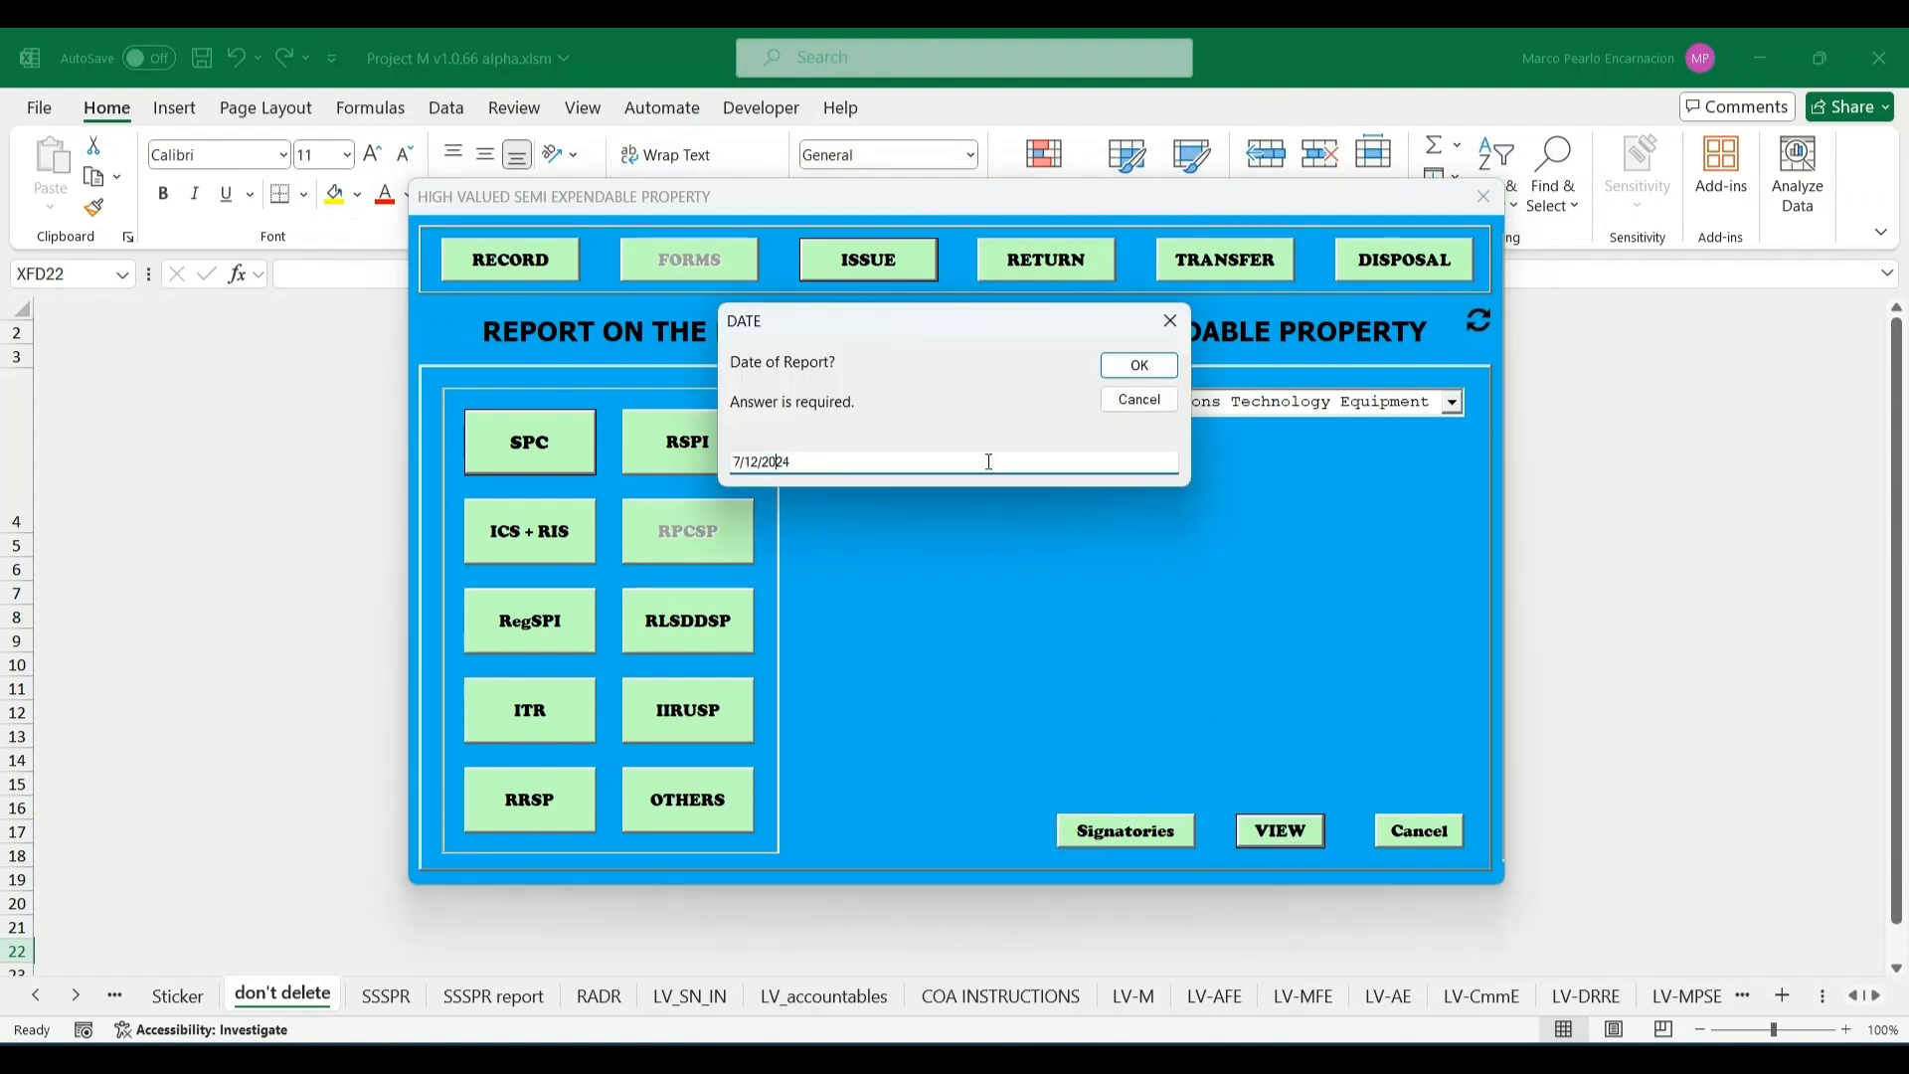
{"action": "key", "text": "BackSpace"}
{"action": "type", "text": "12"}
{"action": "key", "text": "Right"}
{"action": "key", "text": "Right"}
{"action": "key", "text": "Right"}
{"action": "key", "text": "BackSpace"}
{"action": "key", "text": "BackSpace"}
{"action": "type", "text": "31"}
{"action": "left_click", "coordinate": [1134, 376]}
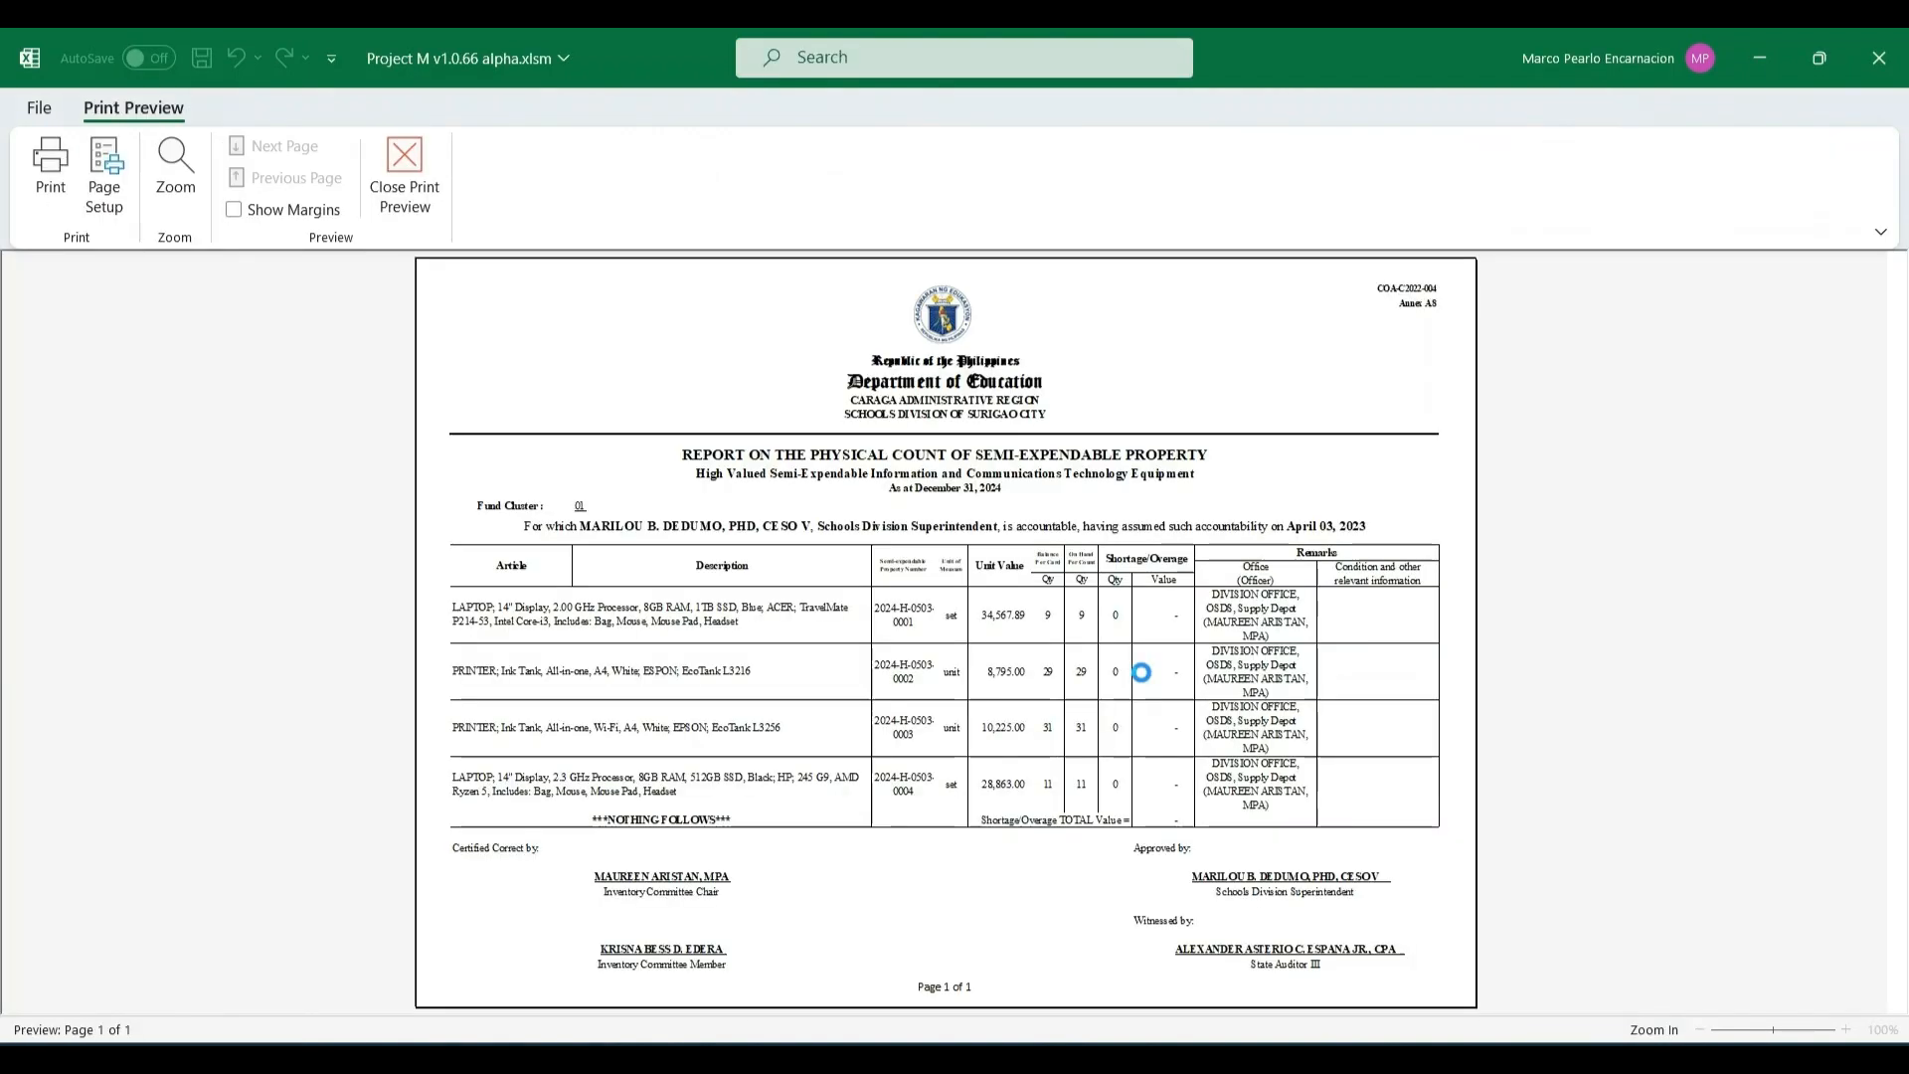
{"action": "left_click", "coordinate": [828, 465]}
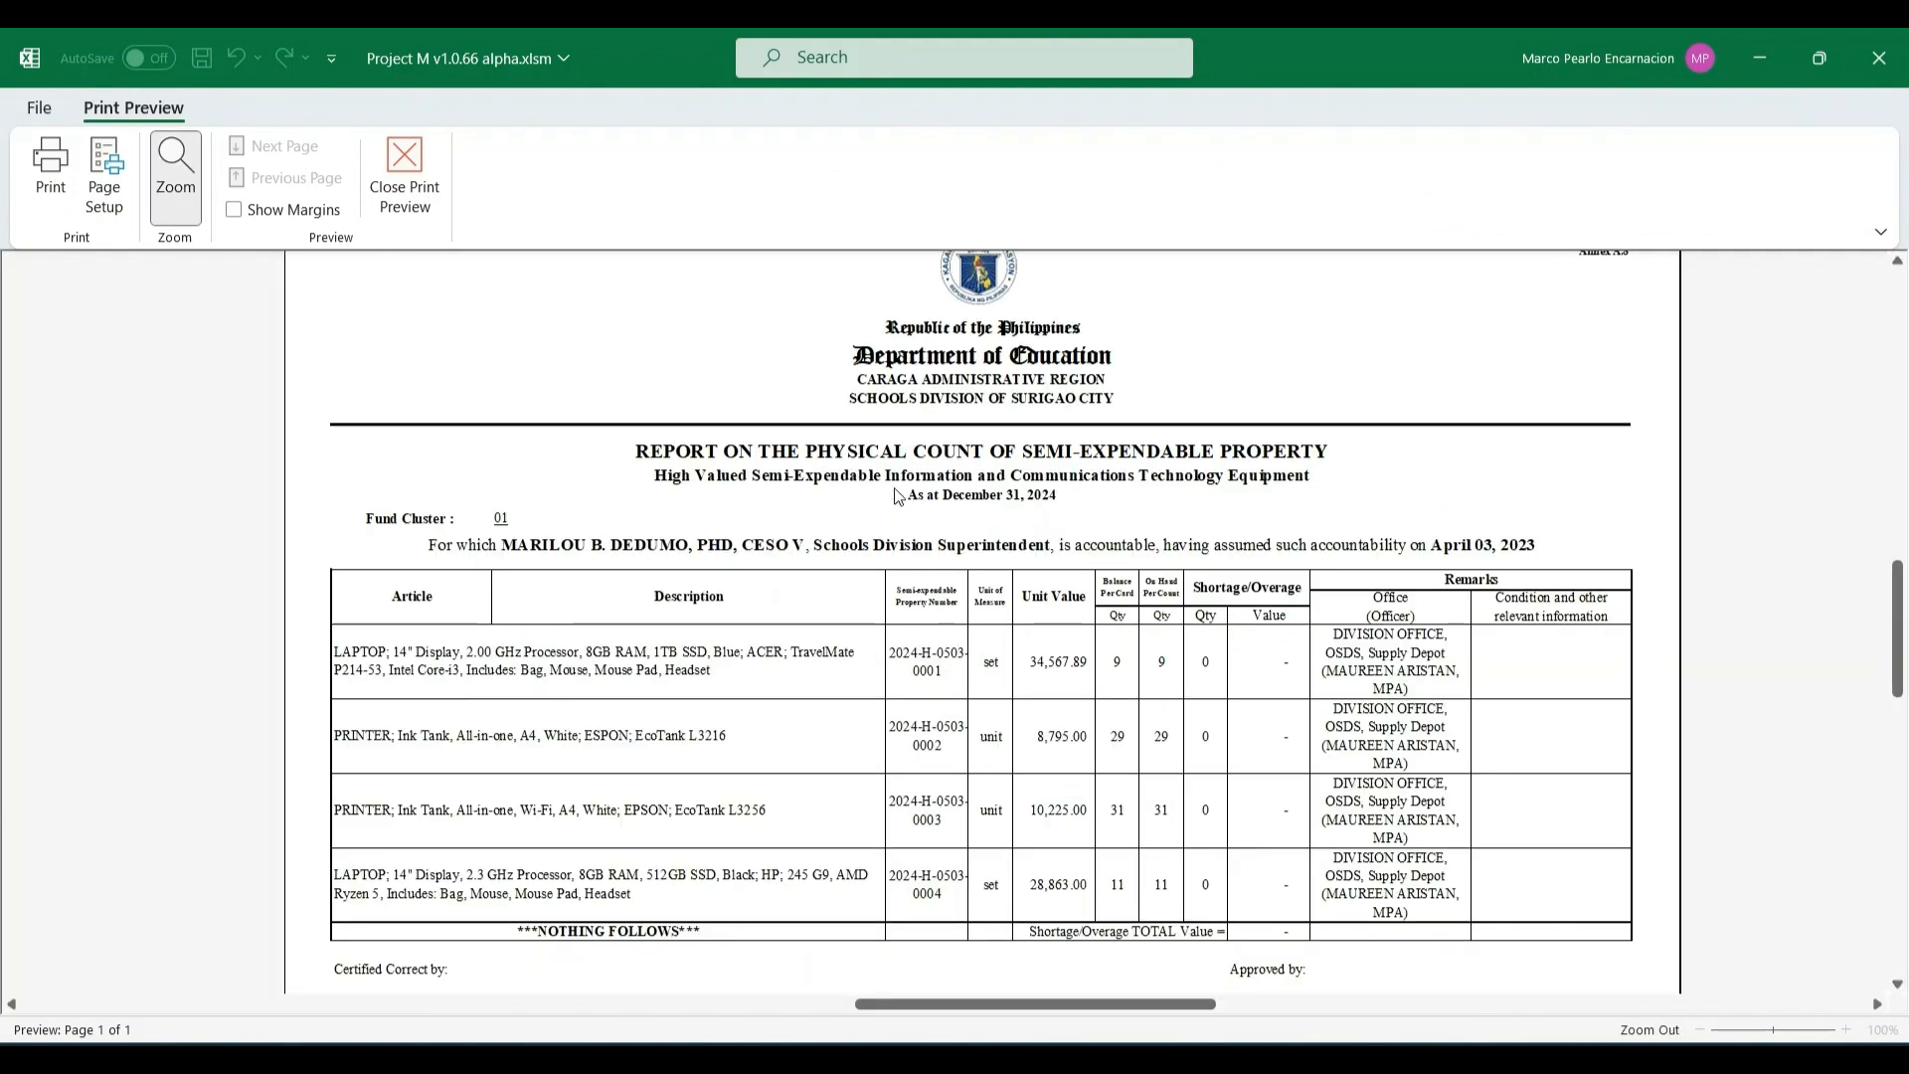
{"action": "scroll", "coordinate": [898, 497], "scroll_direction": "up", "scroll_amount": 1}
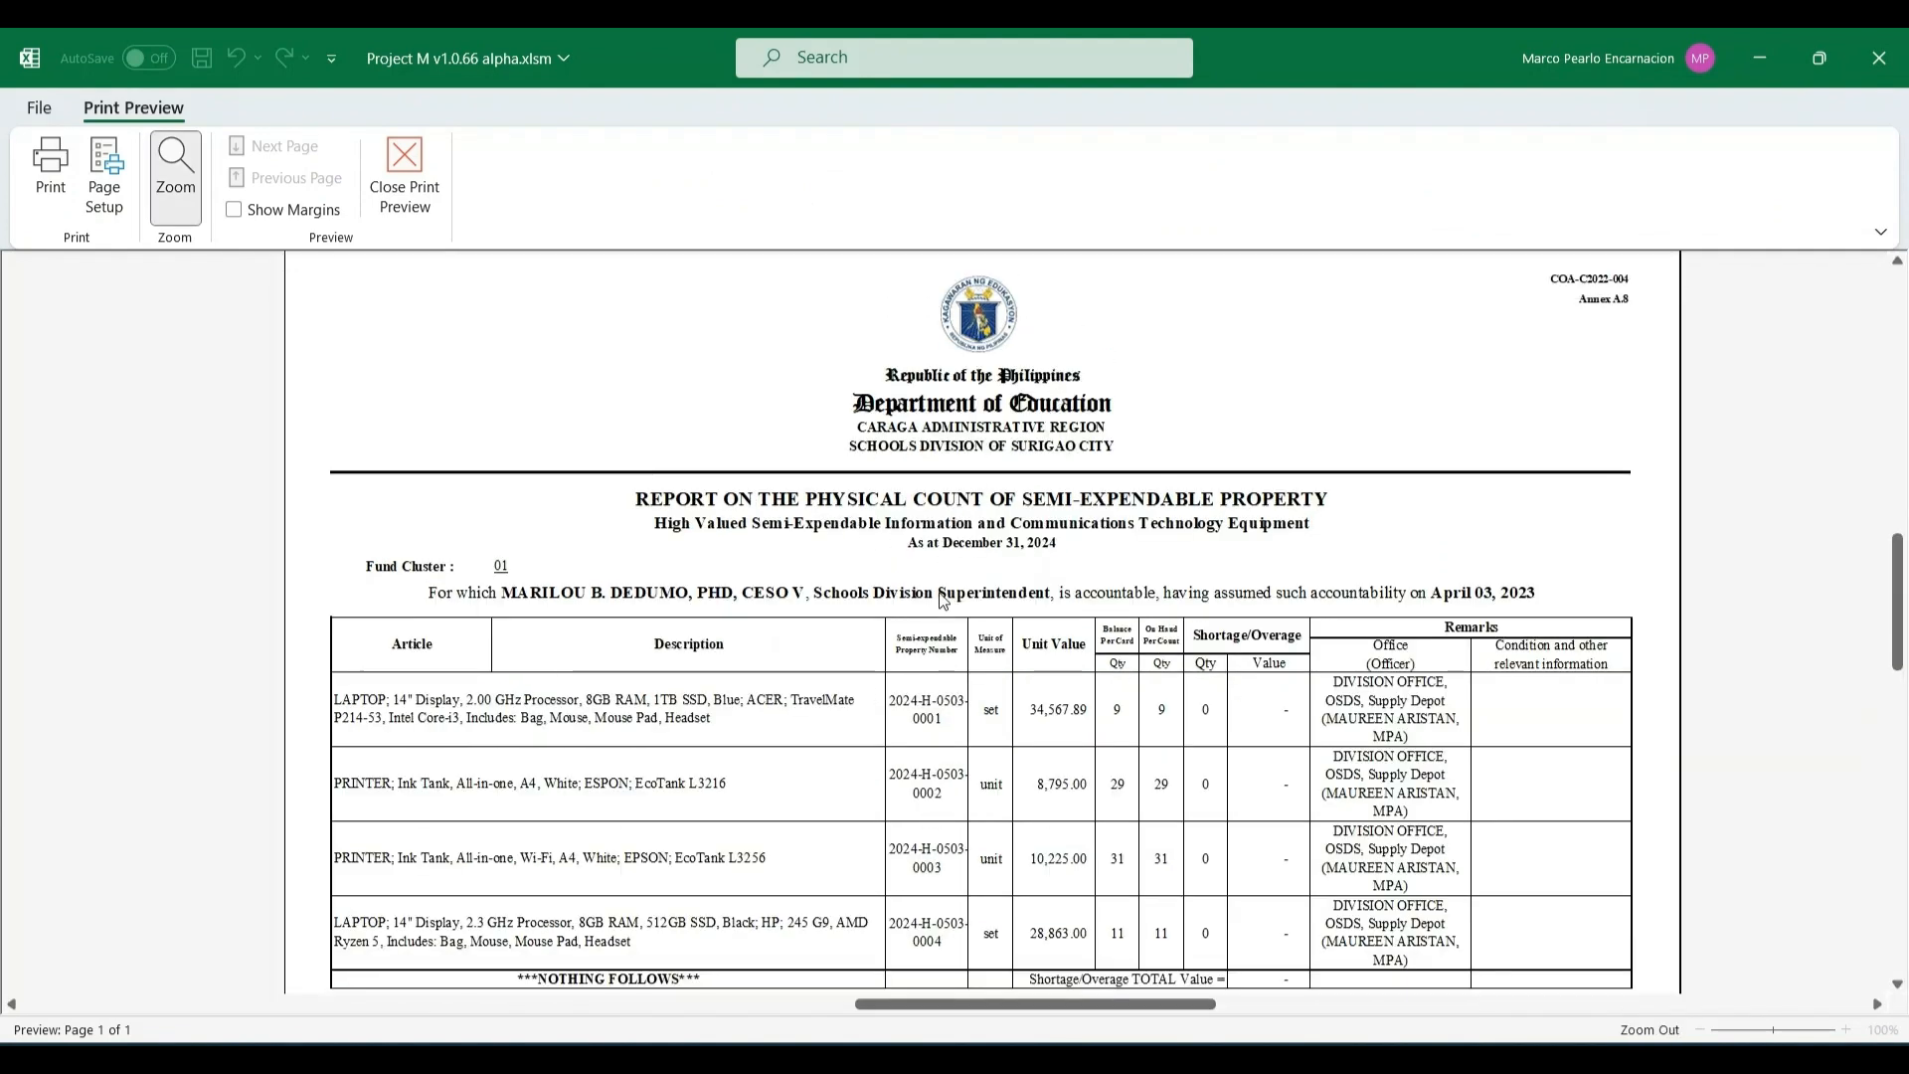
{"action": "scroll", "coordinate": [943, 601], "scroll_direction": "down", "scroll_amount": 1}
{"action": "scroll", "coordinate": [943, 600], "scroll_direction": "down", "scroll_amount": 4}
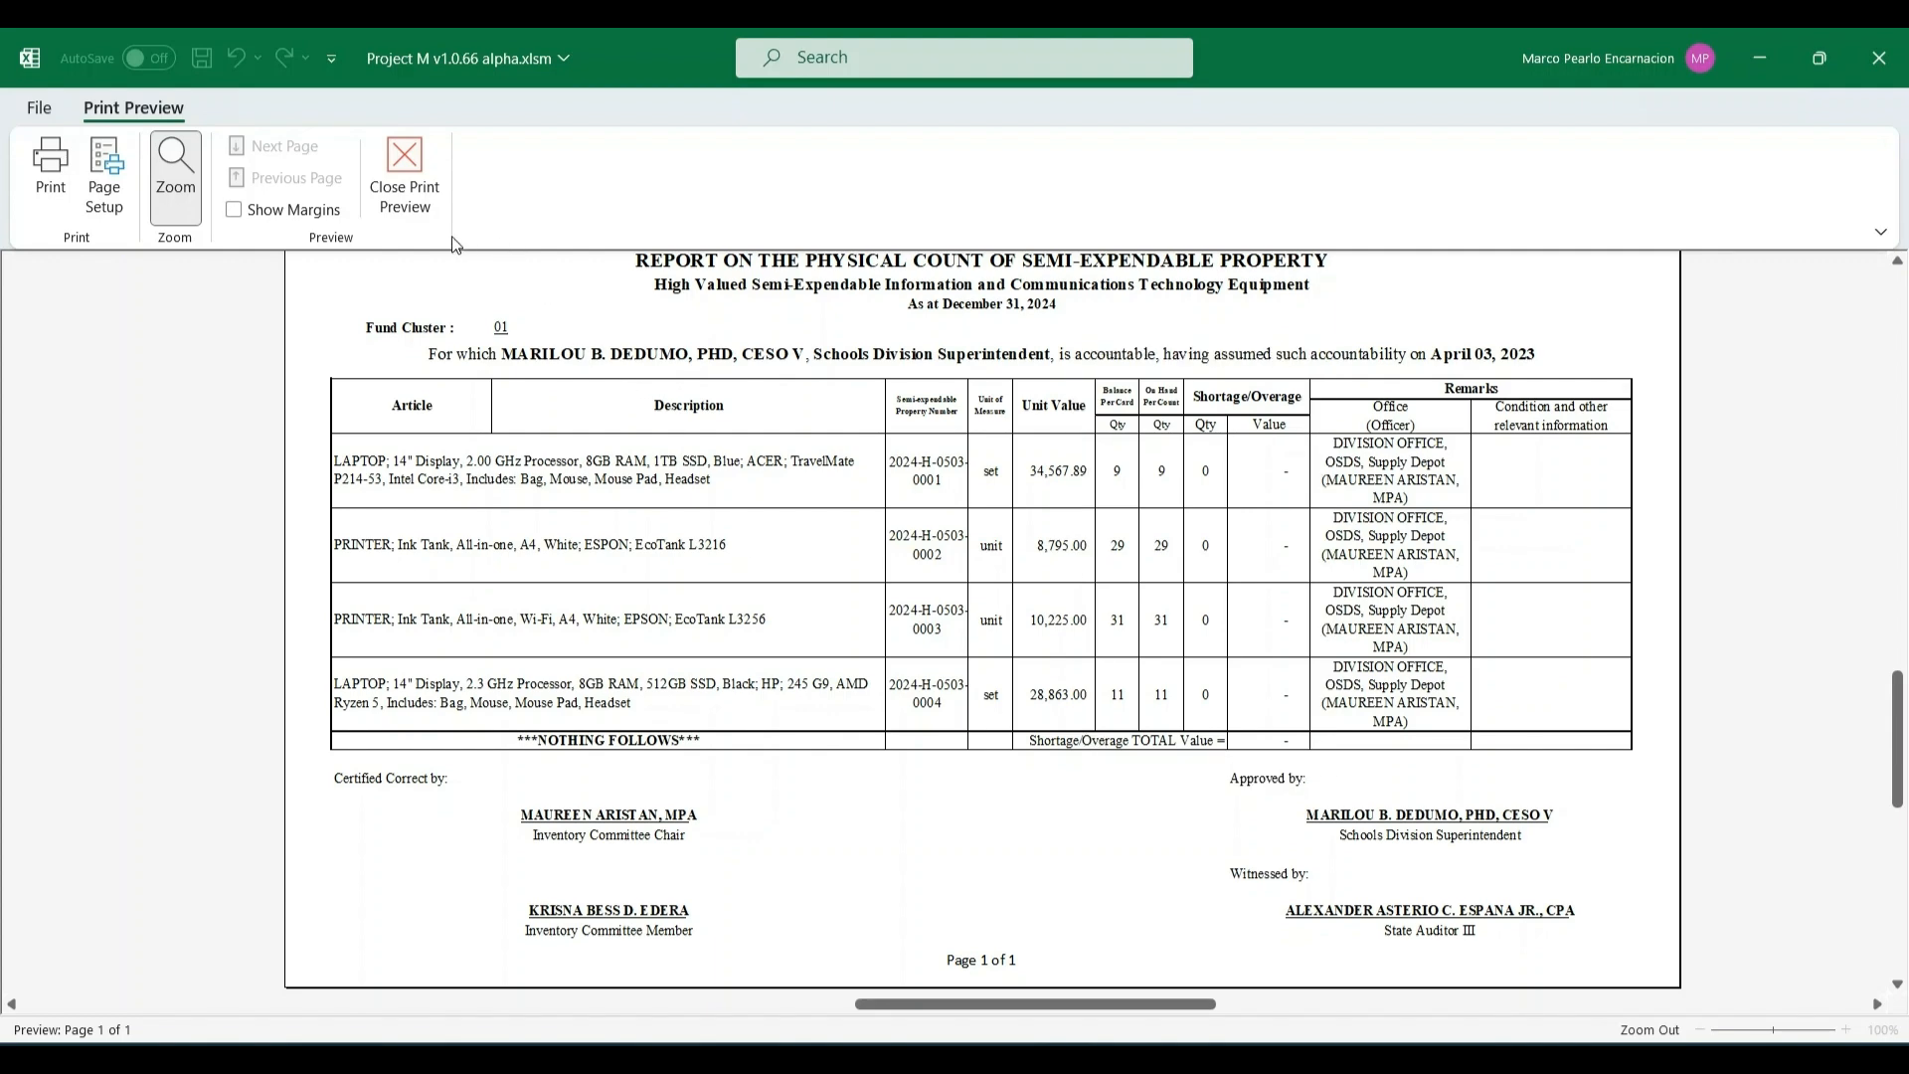
{"action": "left_click", "coordinate": [420, 177]}
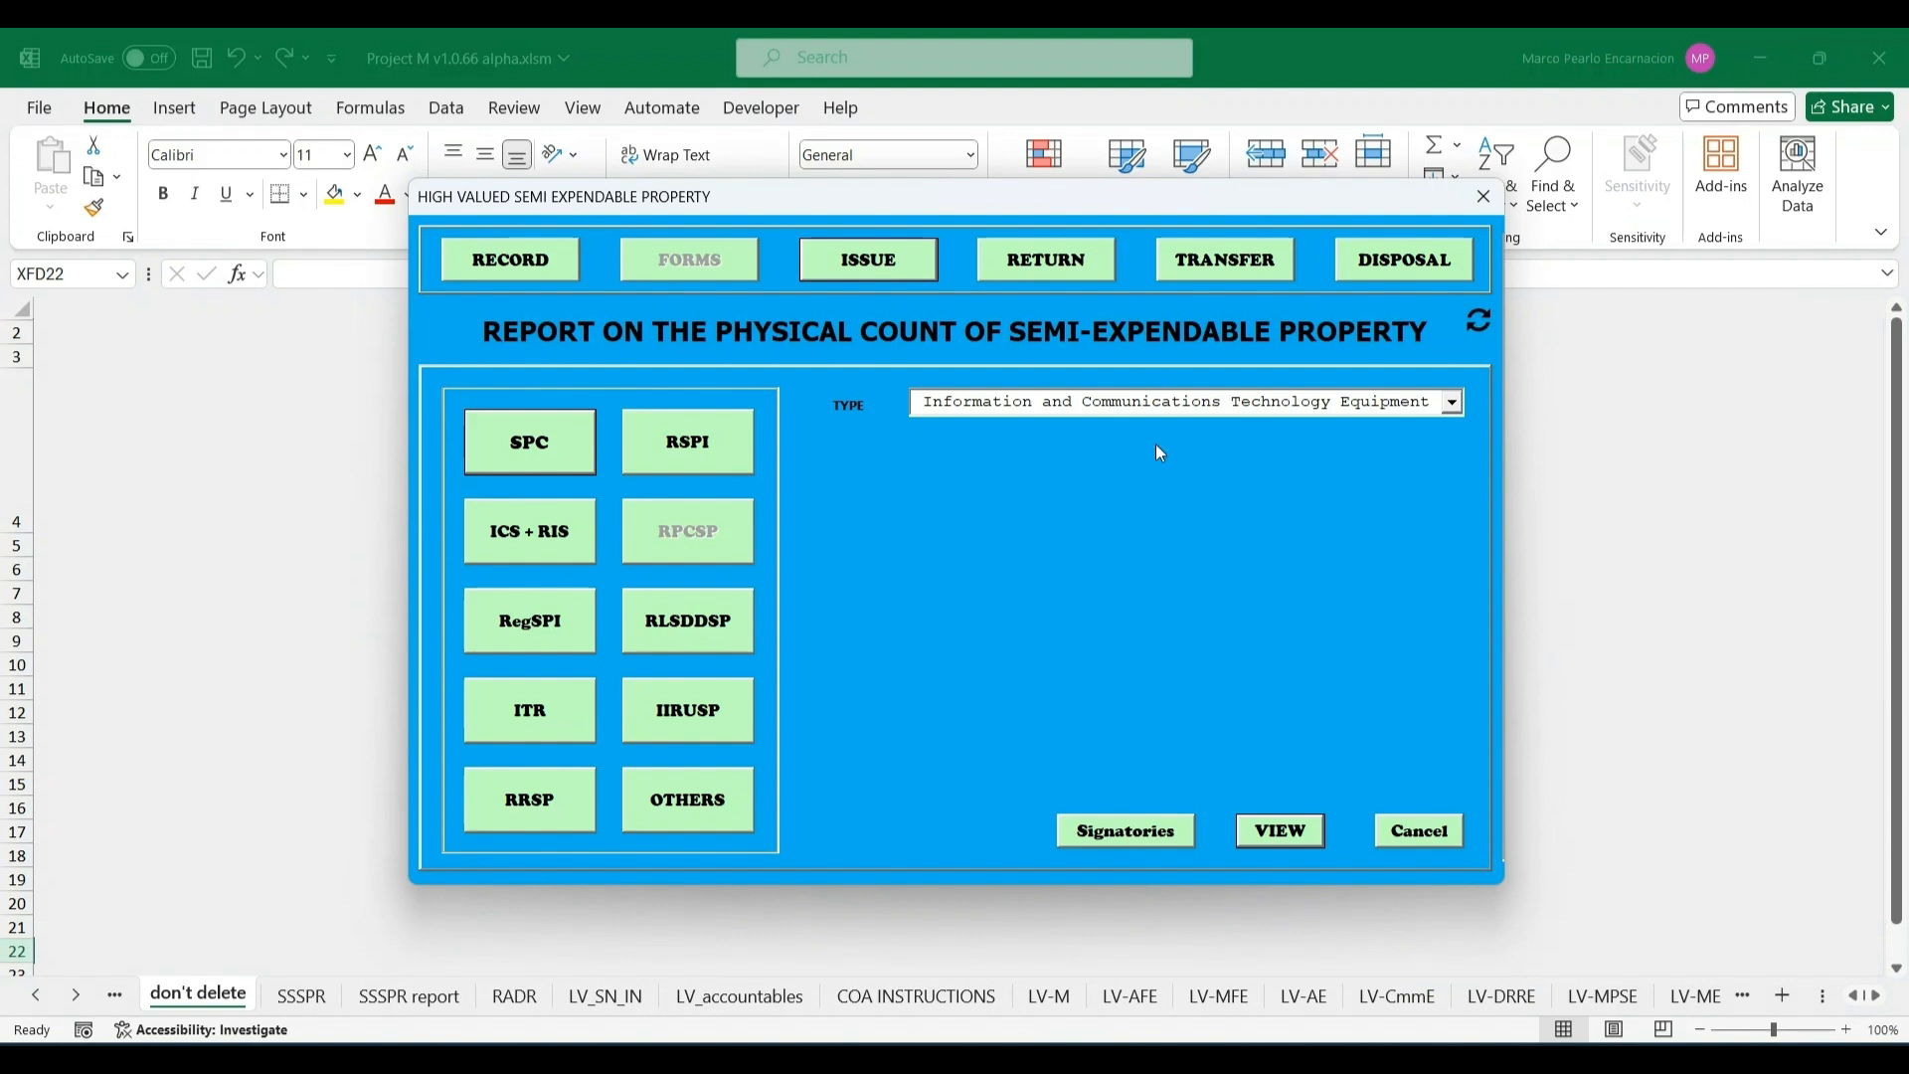
{"action": "left_click", "coordinate": [693, 474]}
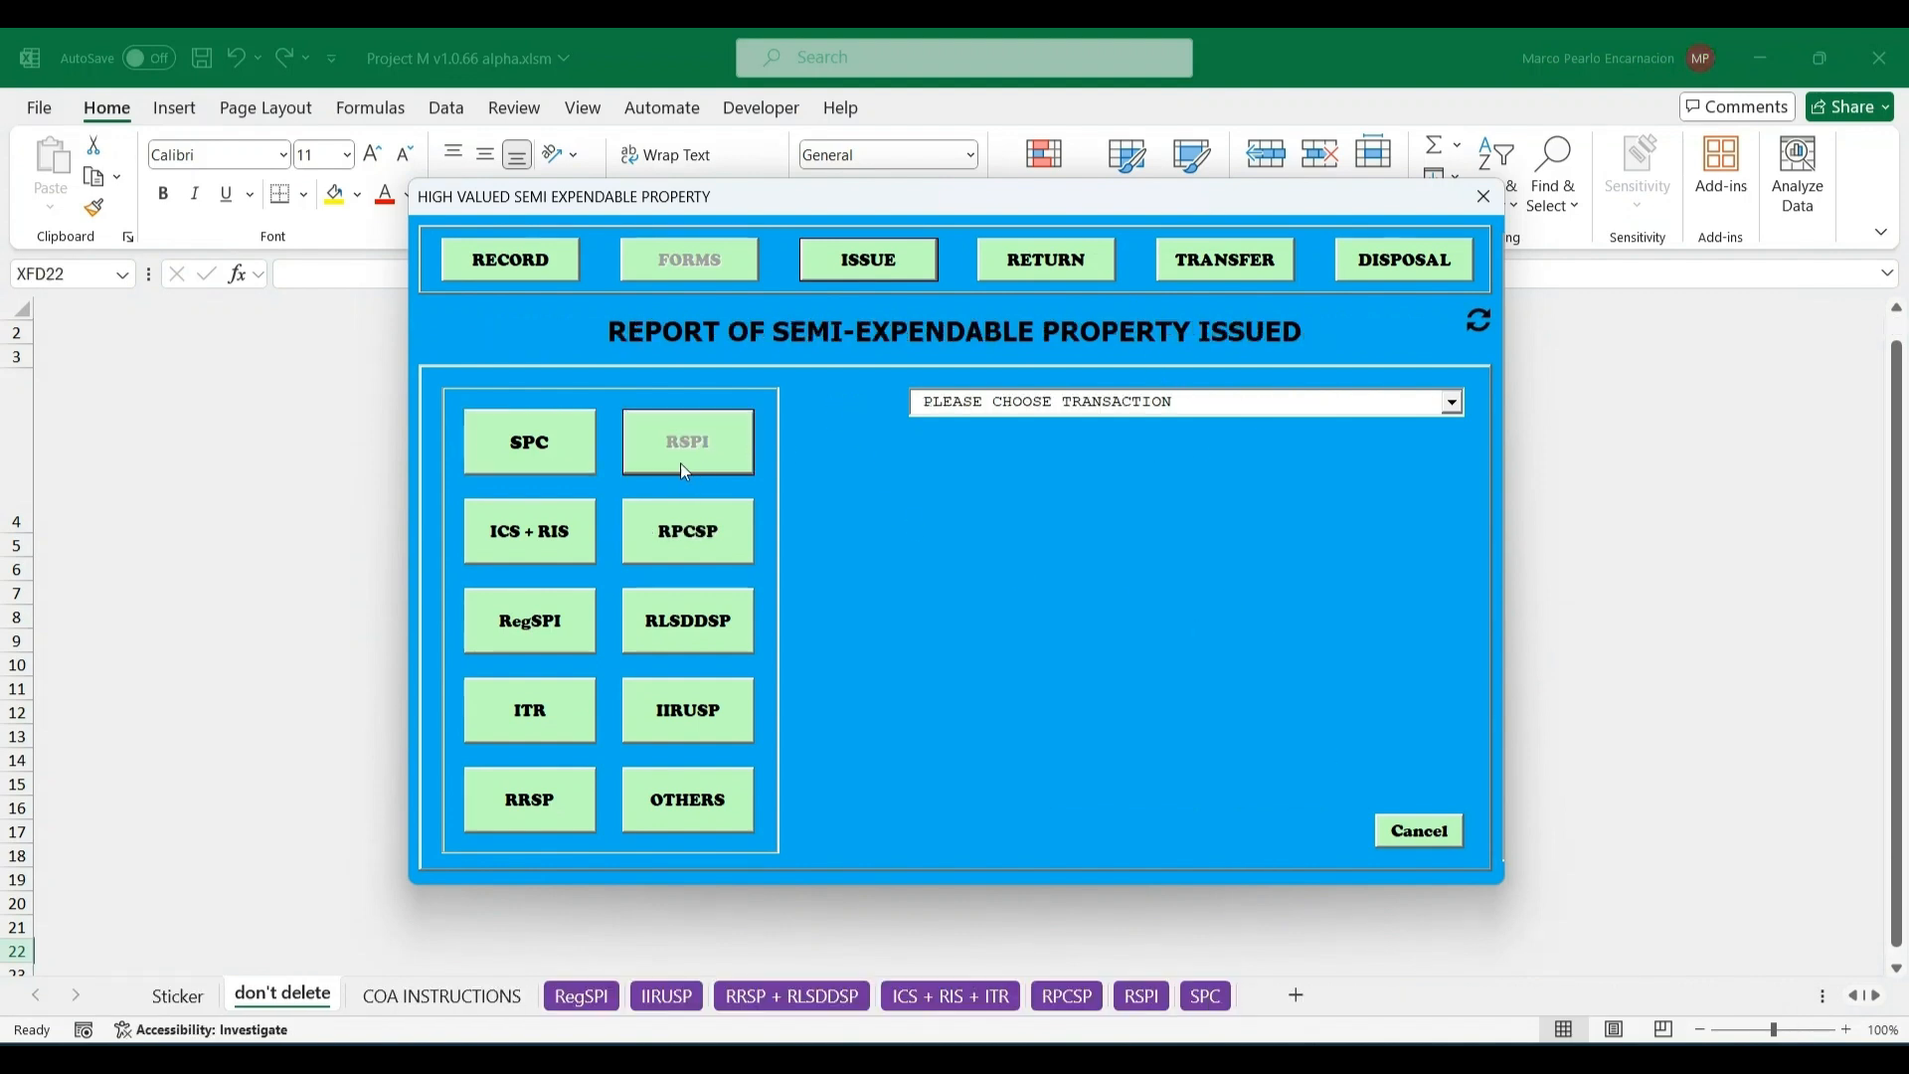
{"action": "left_click", "coordinate": [971, 404]}
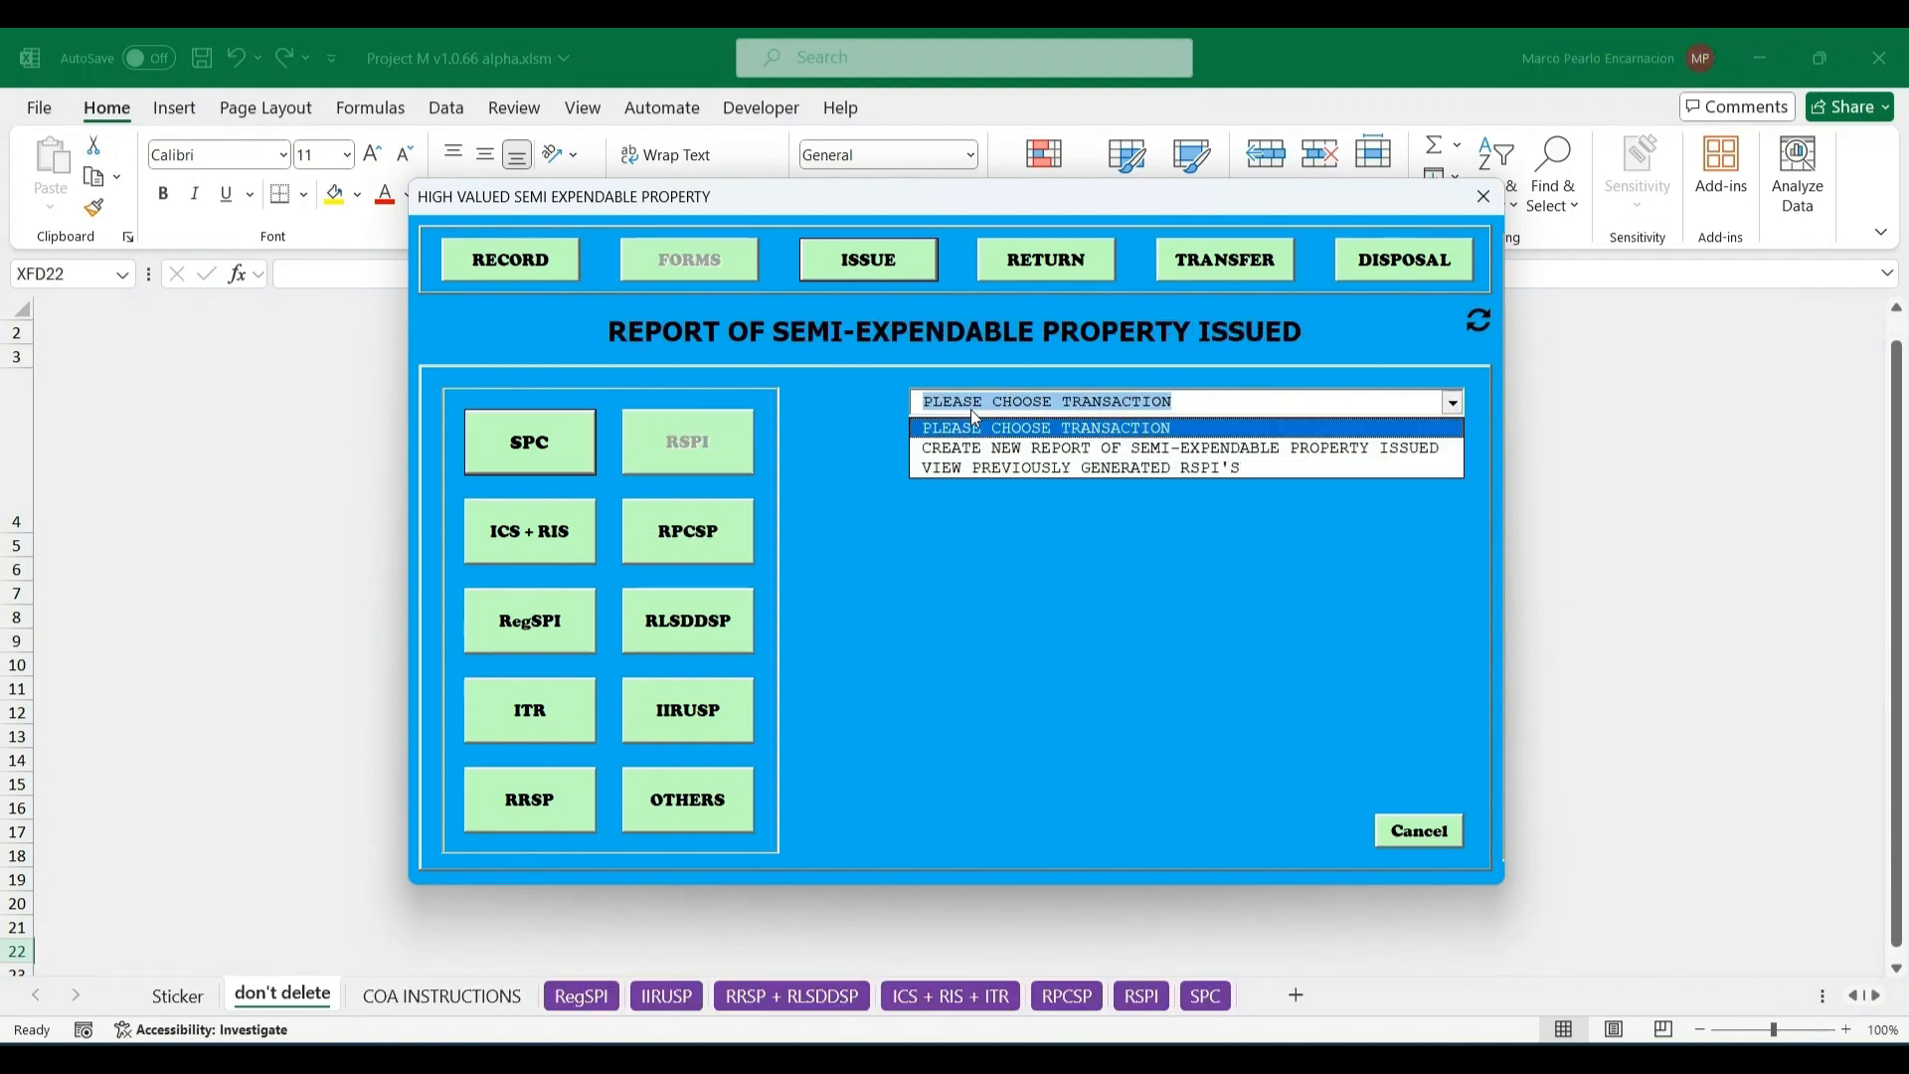
{"action": "left_click", "coordinate": [1062, 454]}
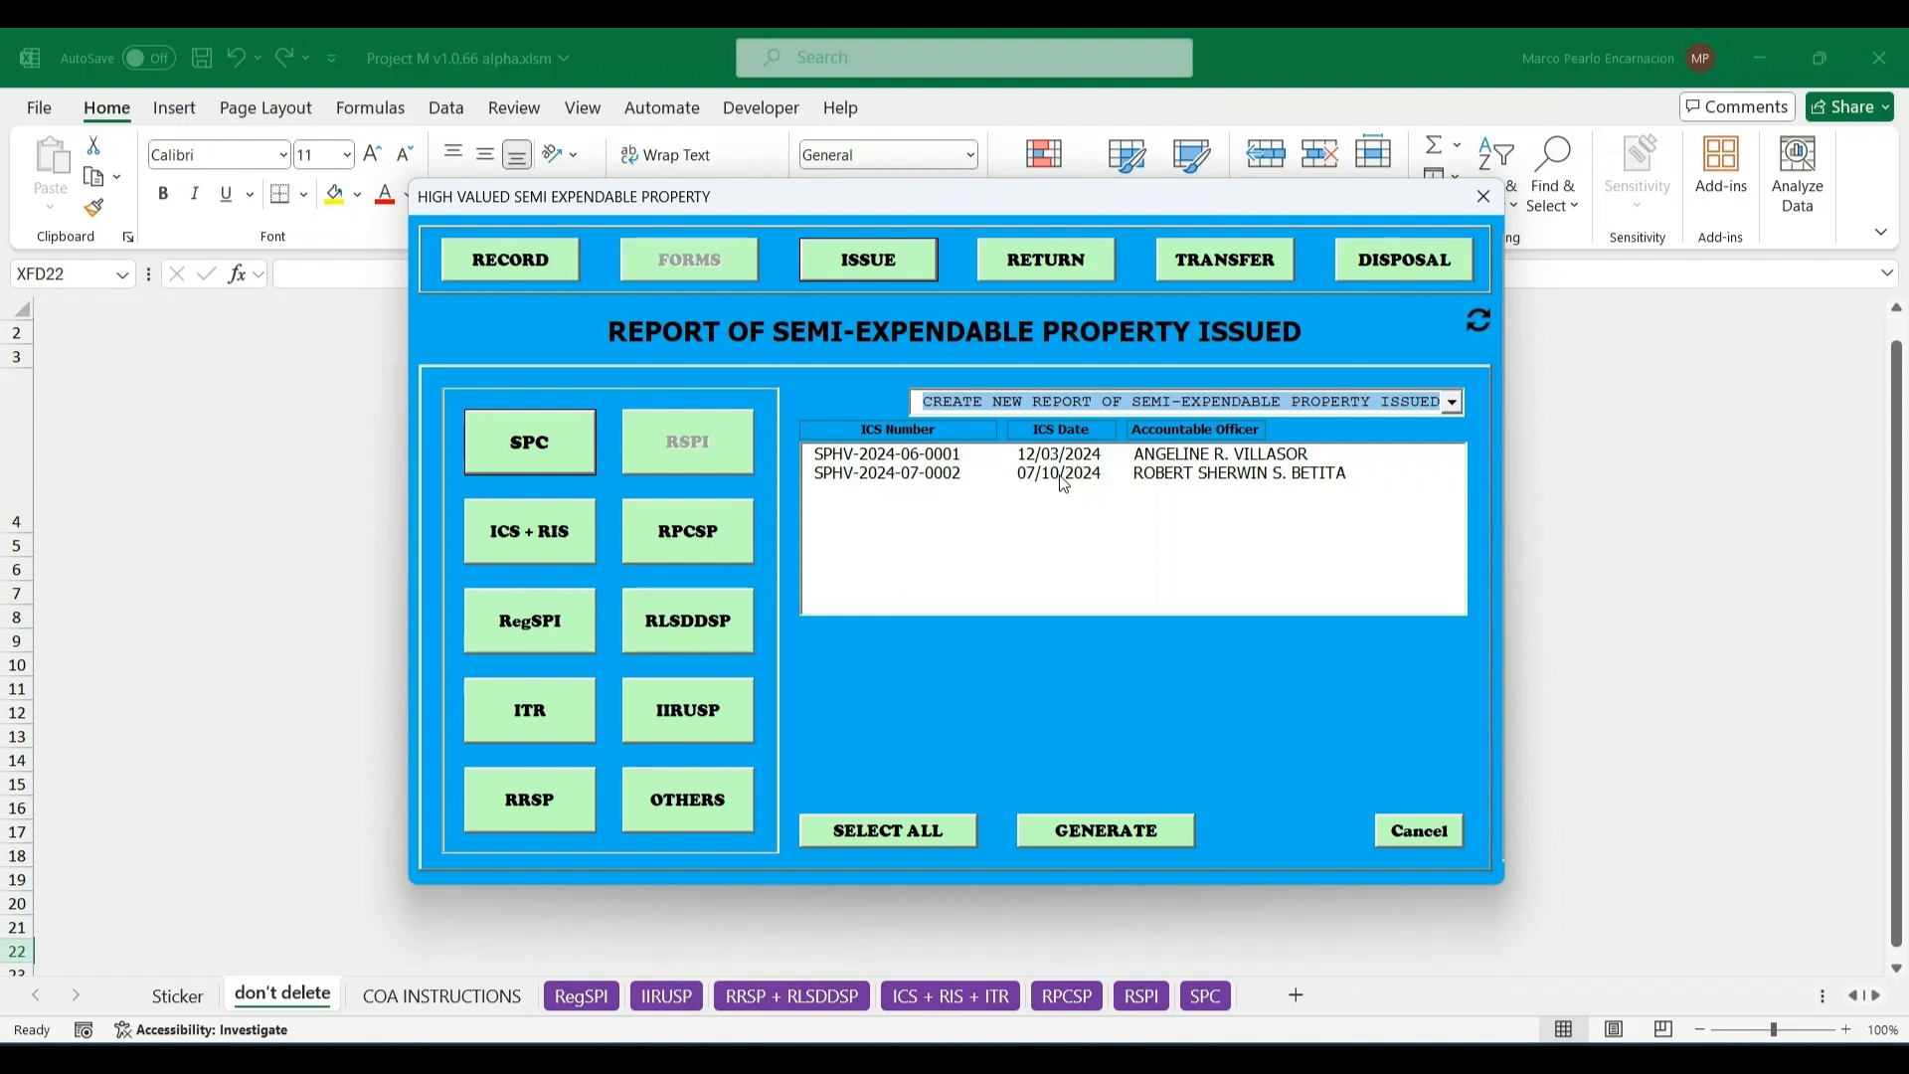
{"action": "left_click", "coordinate": [1064, 478]}
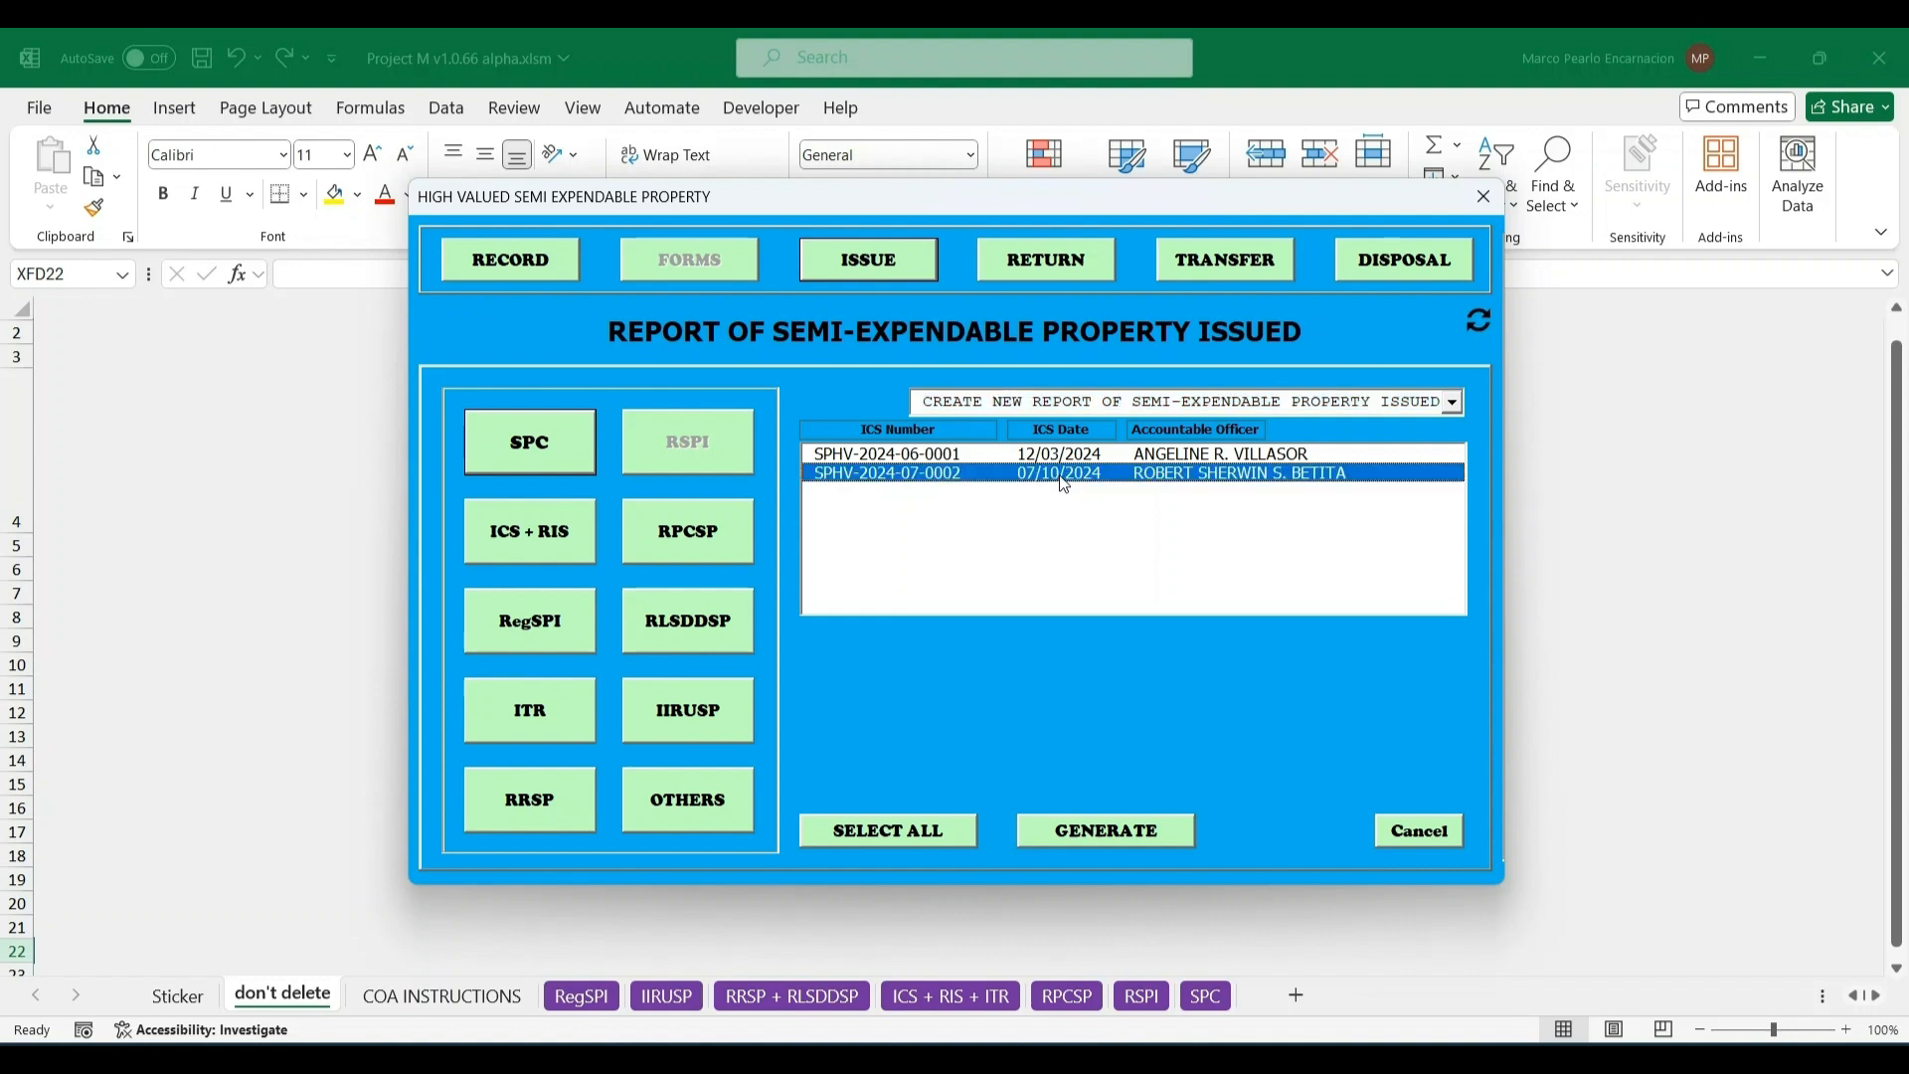
{"action": "left_click", "coordinate": [1083, 833]}
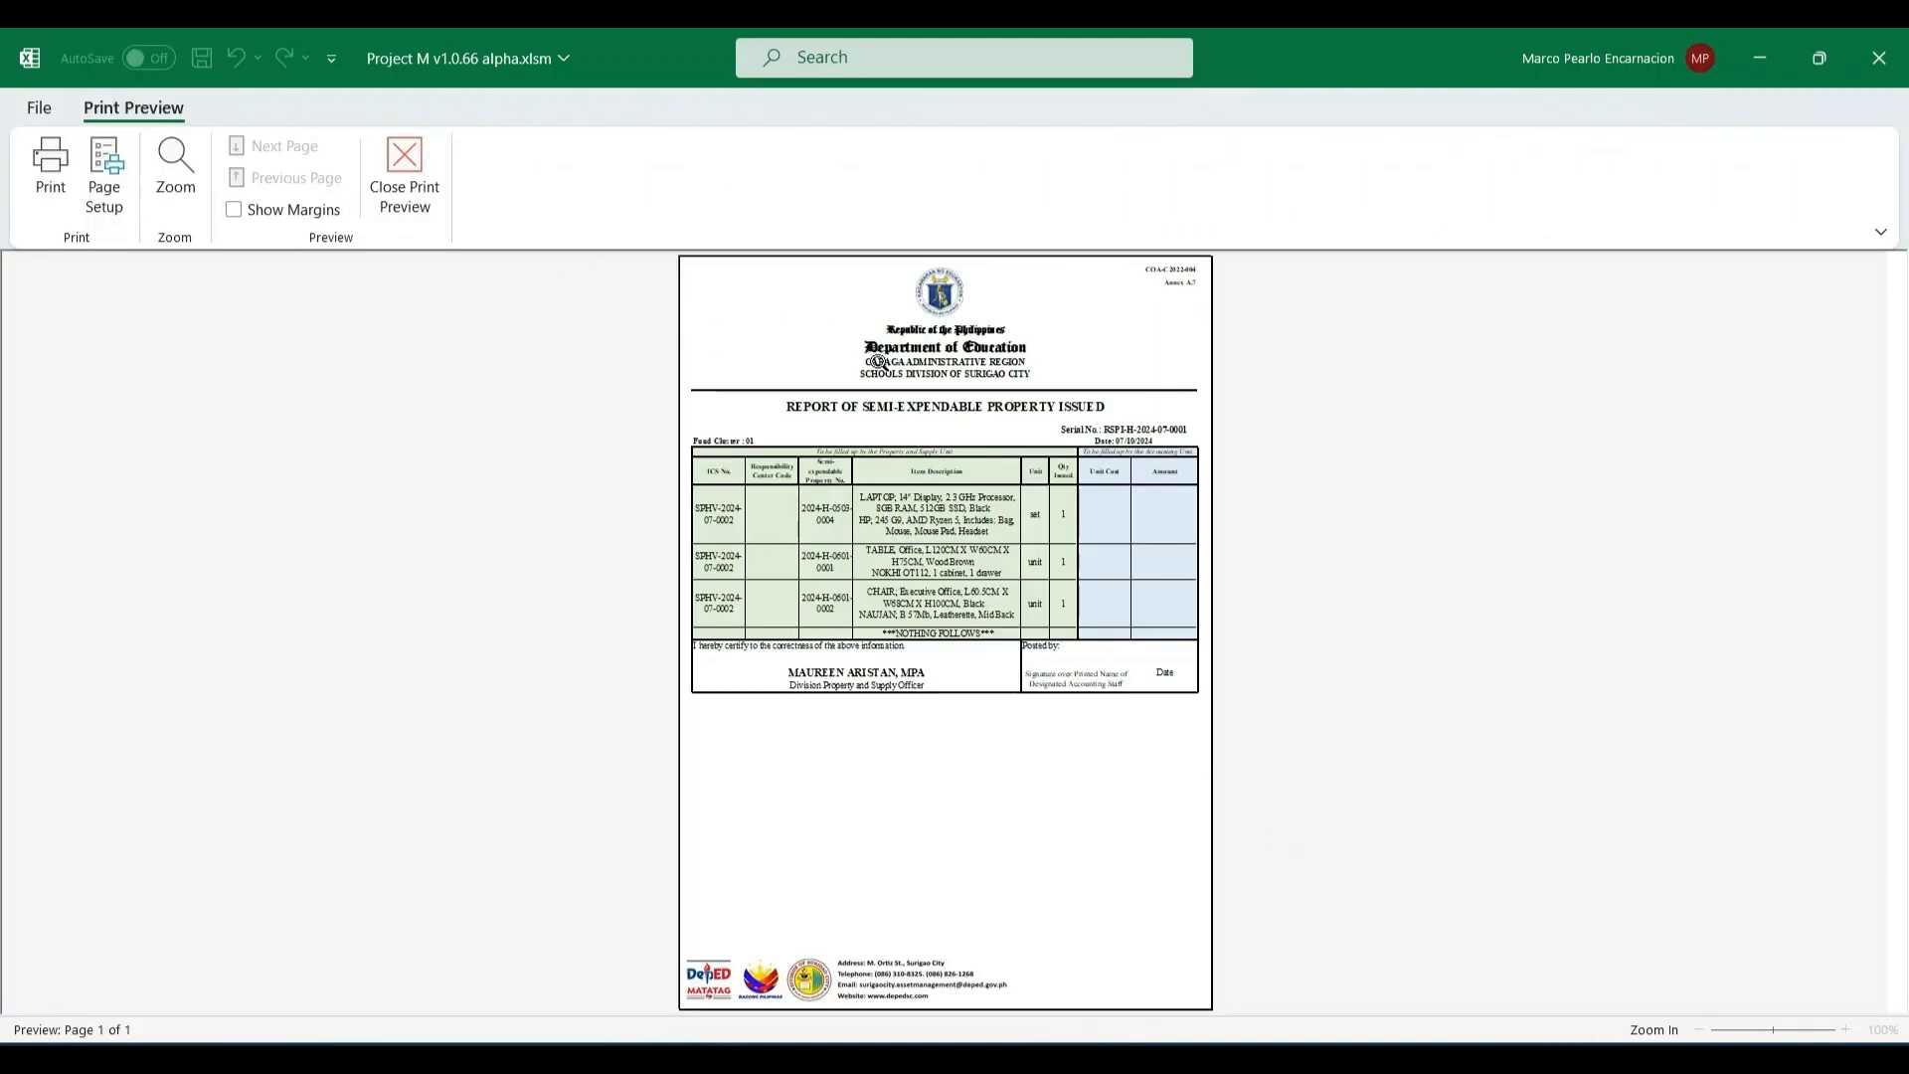
- Review the issued-property report's header, item rows and certification block, and close its preview
{"action": "left_click", "coordinate": [935, 383]}
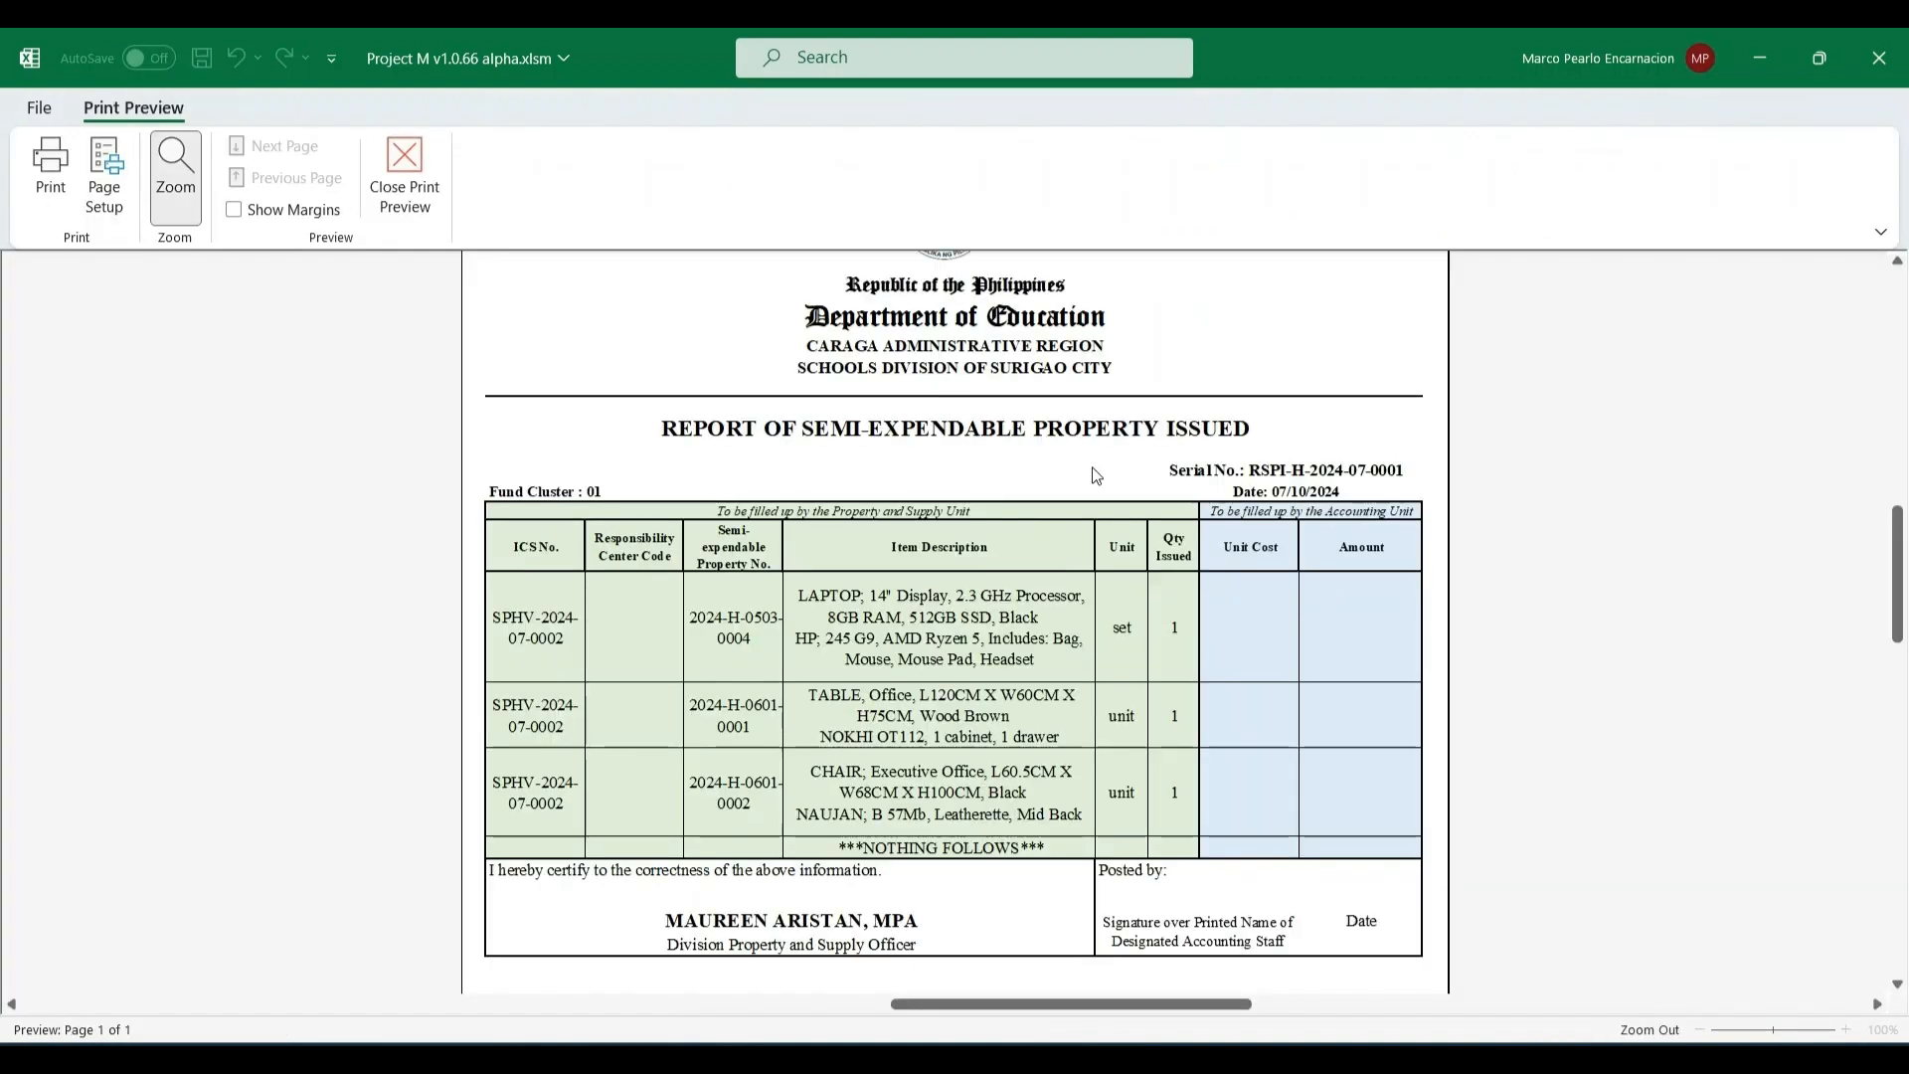
{"action": "scroll", "coordinate": [1097, 475], "scroll_direction": "up", "scroll_amount": 1}
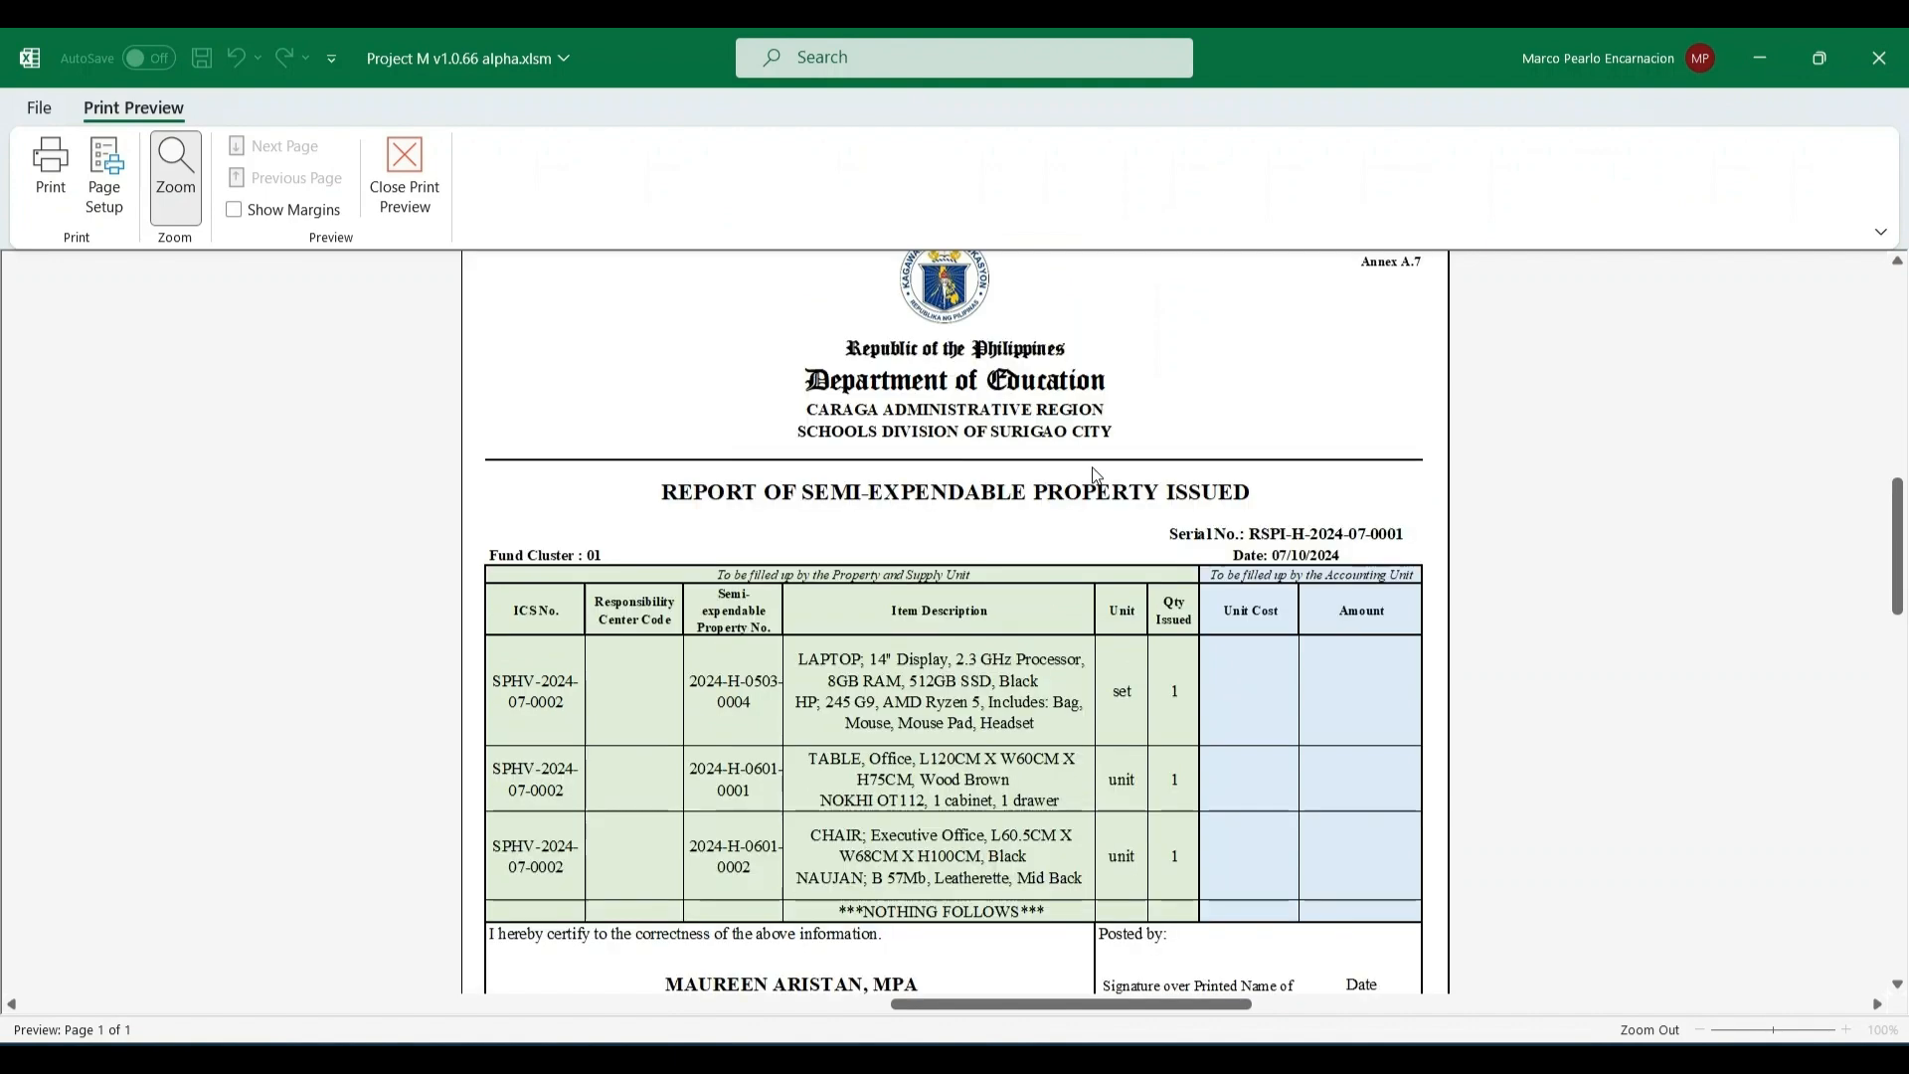
{"action": "scroll", "coordinate": [1097, 475], "scroll_direction": "up", "scroll_amount": 1}
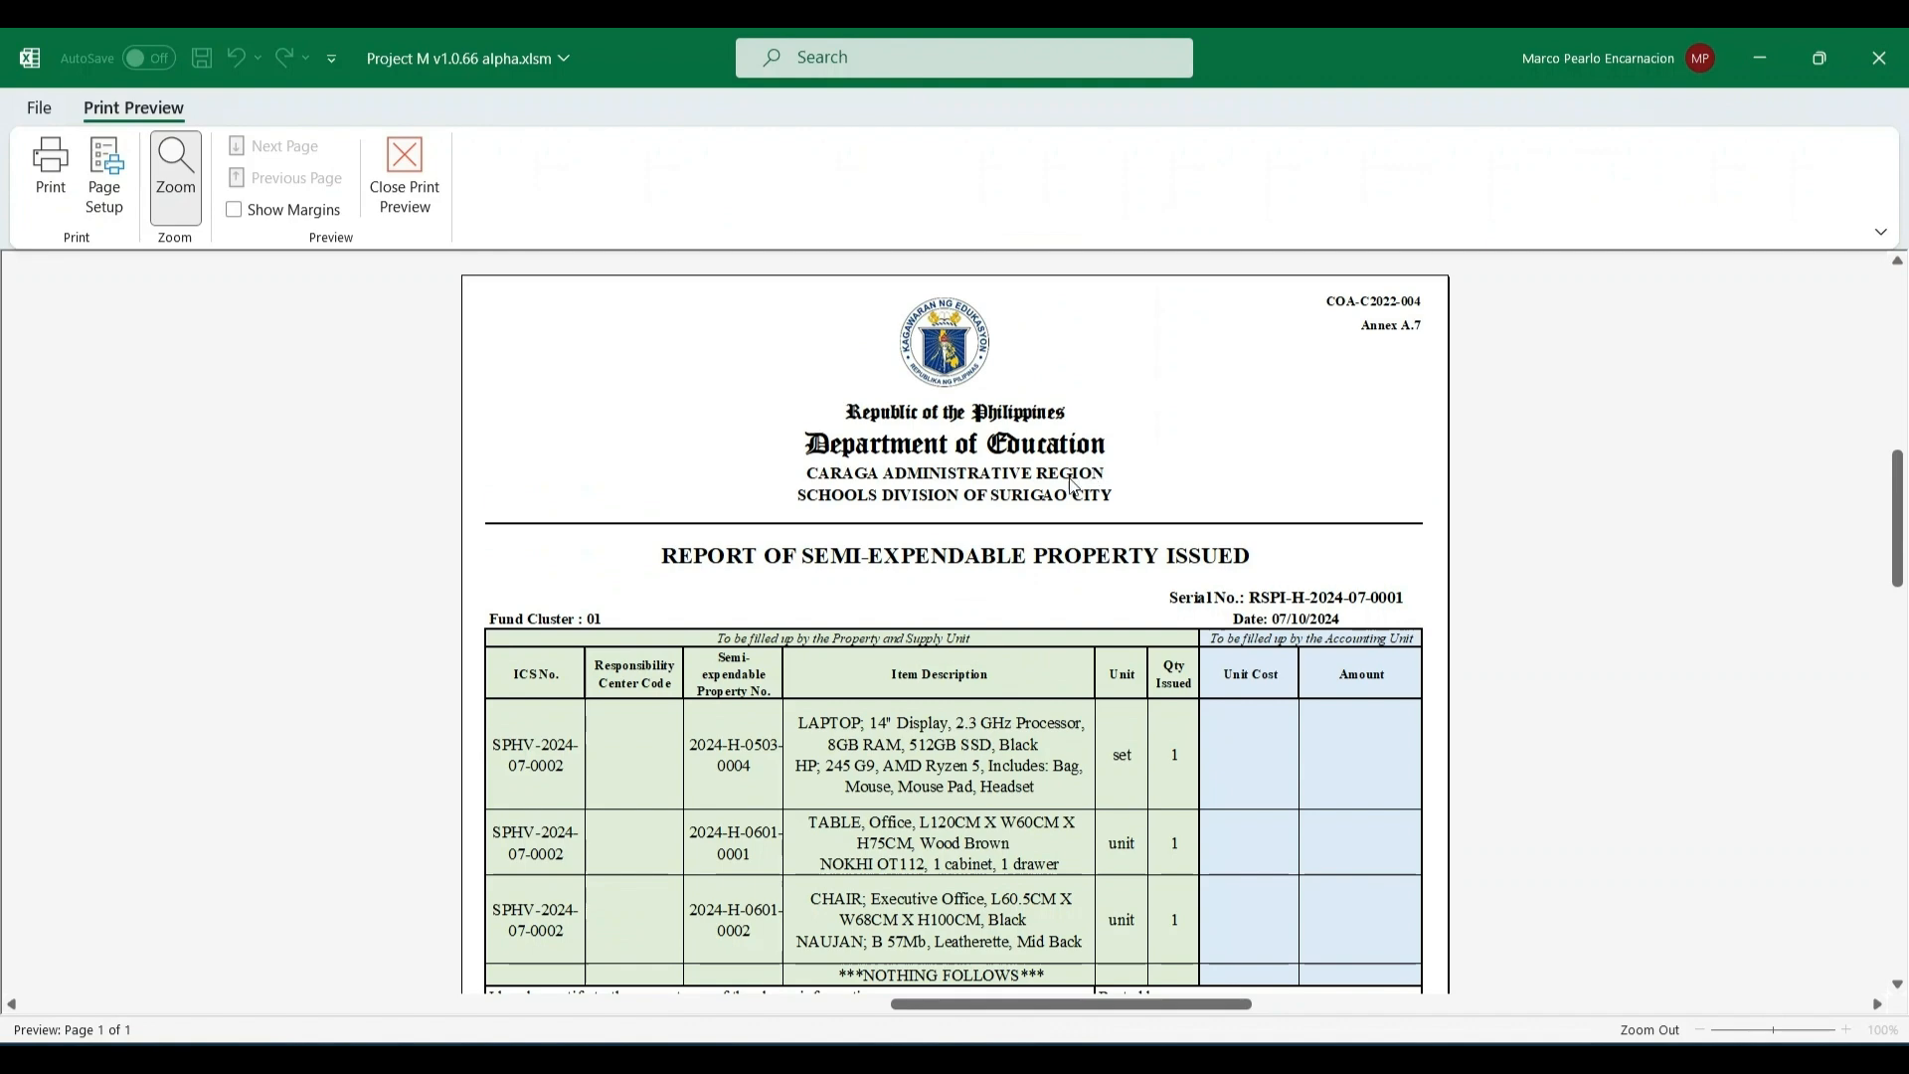
{"action": "scroll", "coordinate": [1067, 491], "scroll_direction": "down", "scroll_amount": 3}
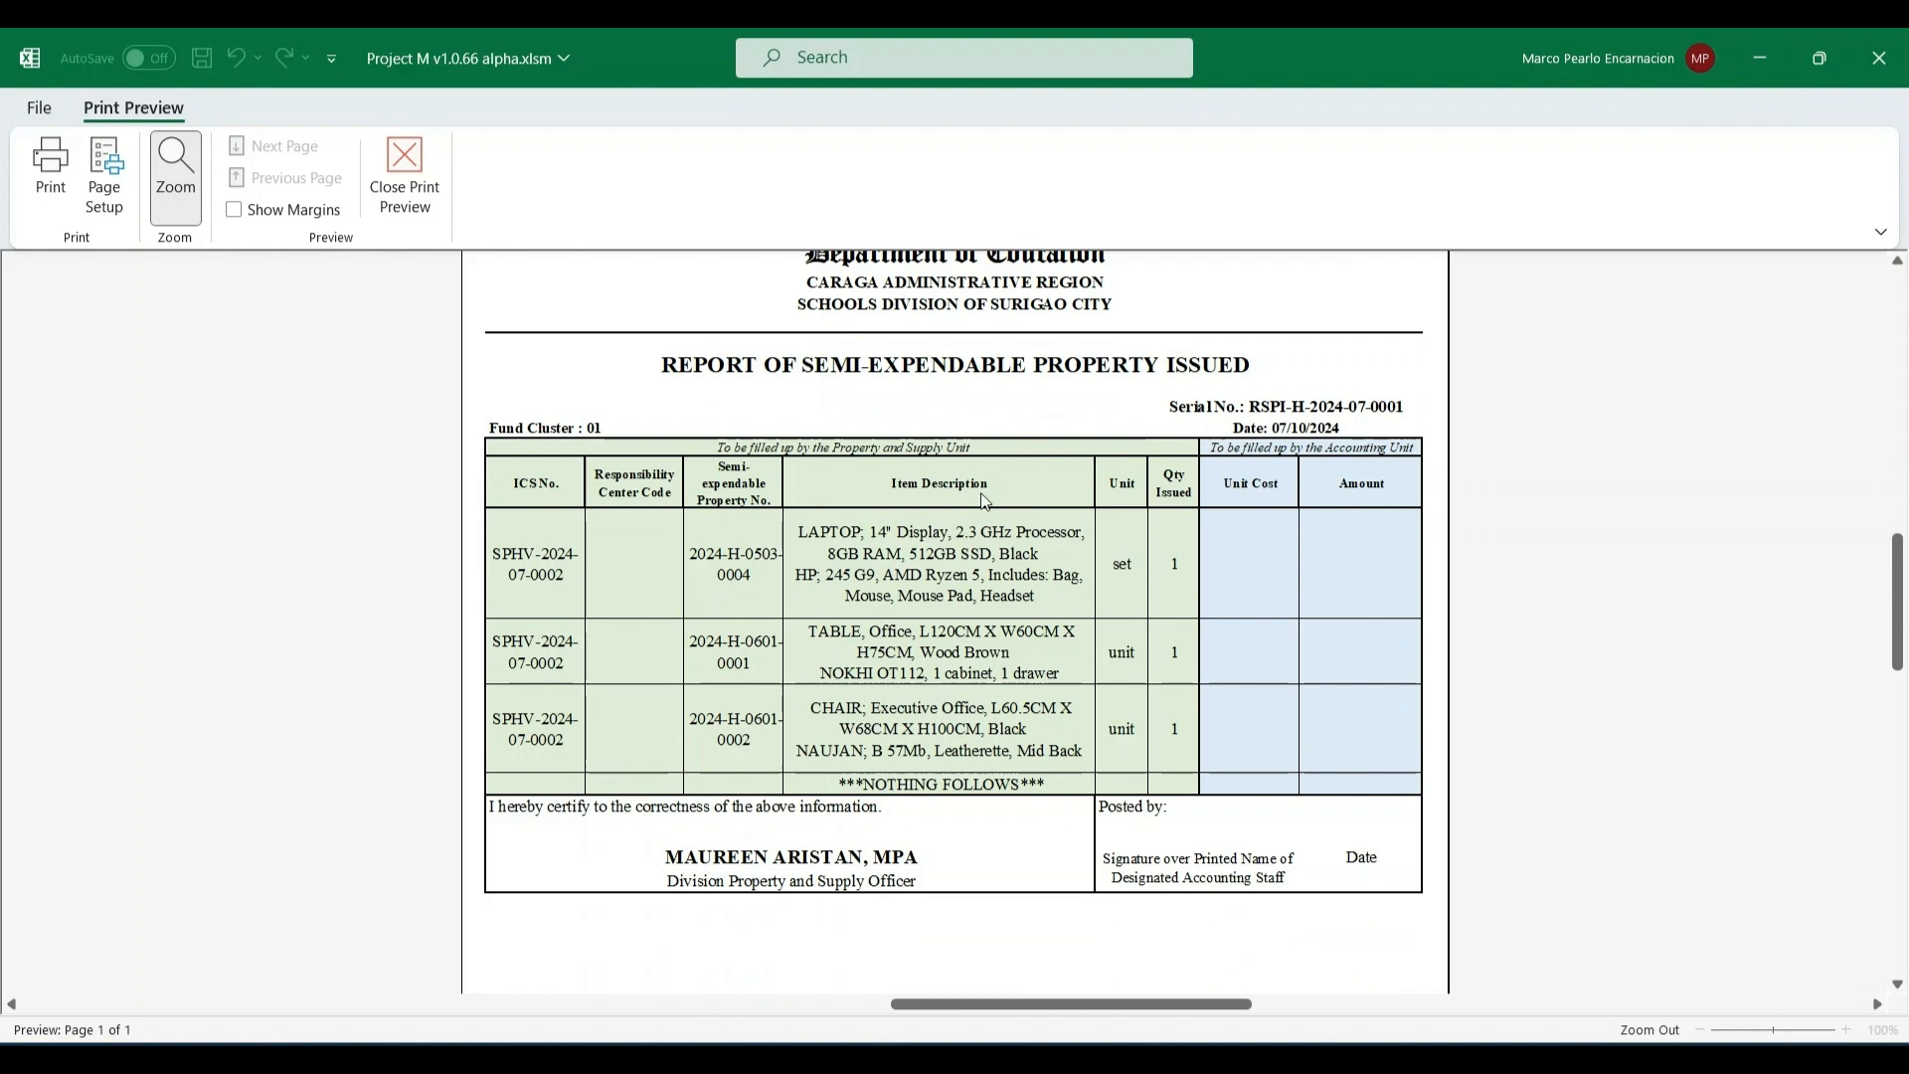
{"action": "left_click", "coordinate": [909, 513]}
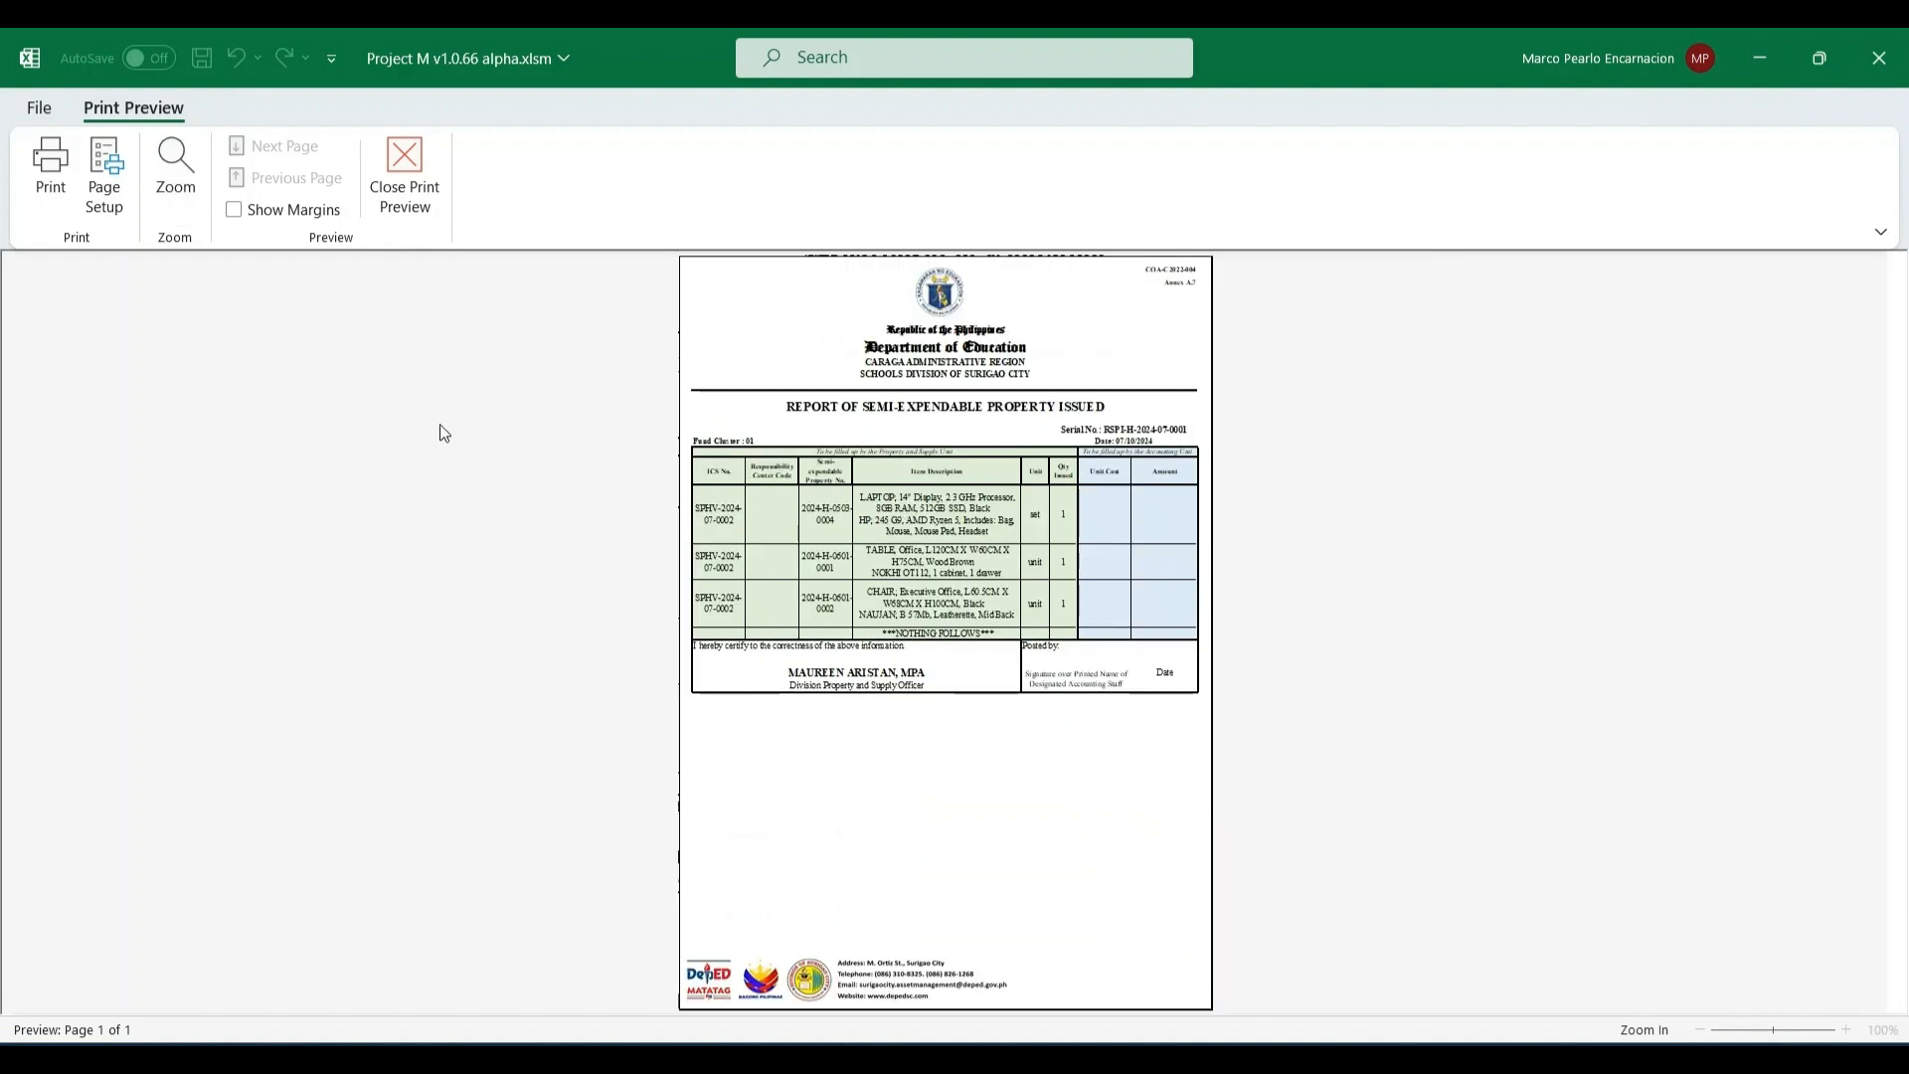
{"action": "left_click", "coordinate": [424, 205]}
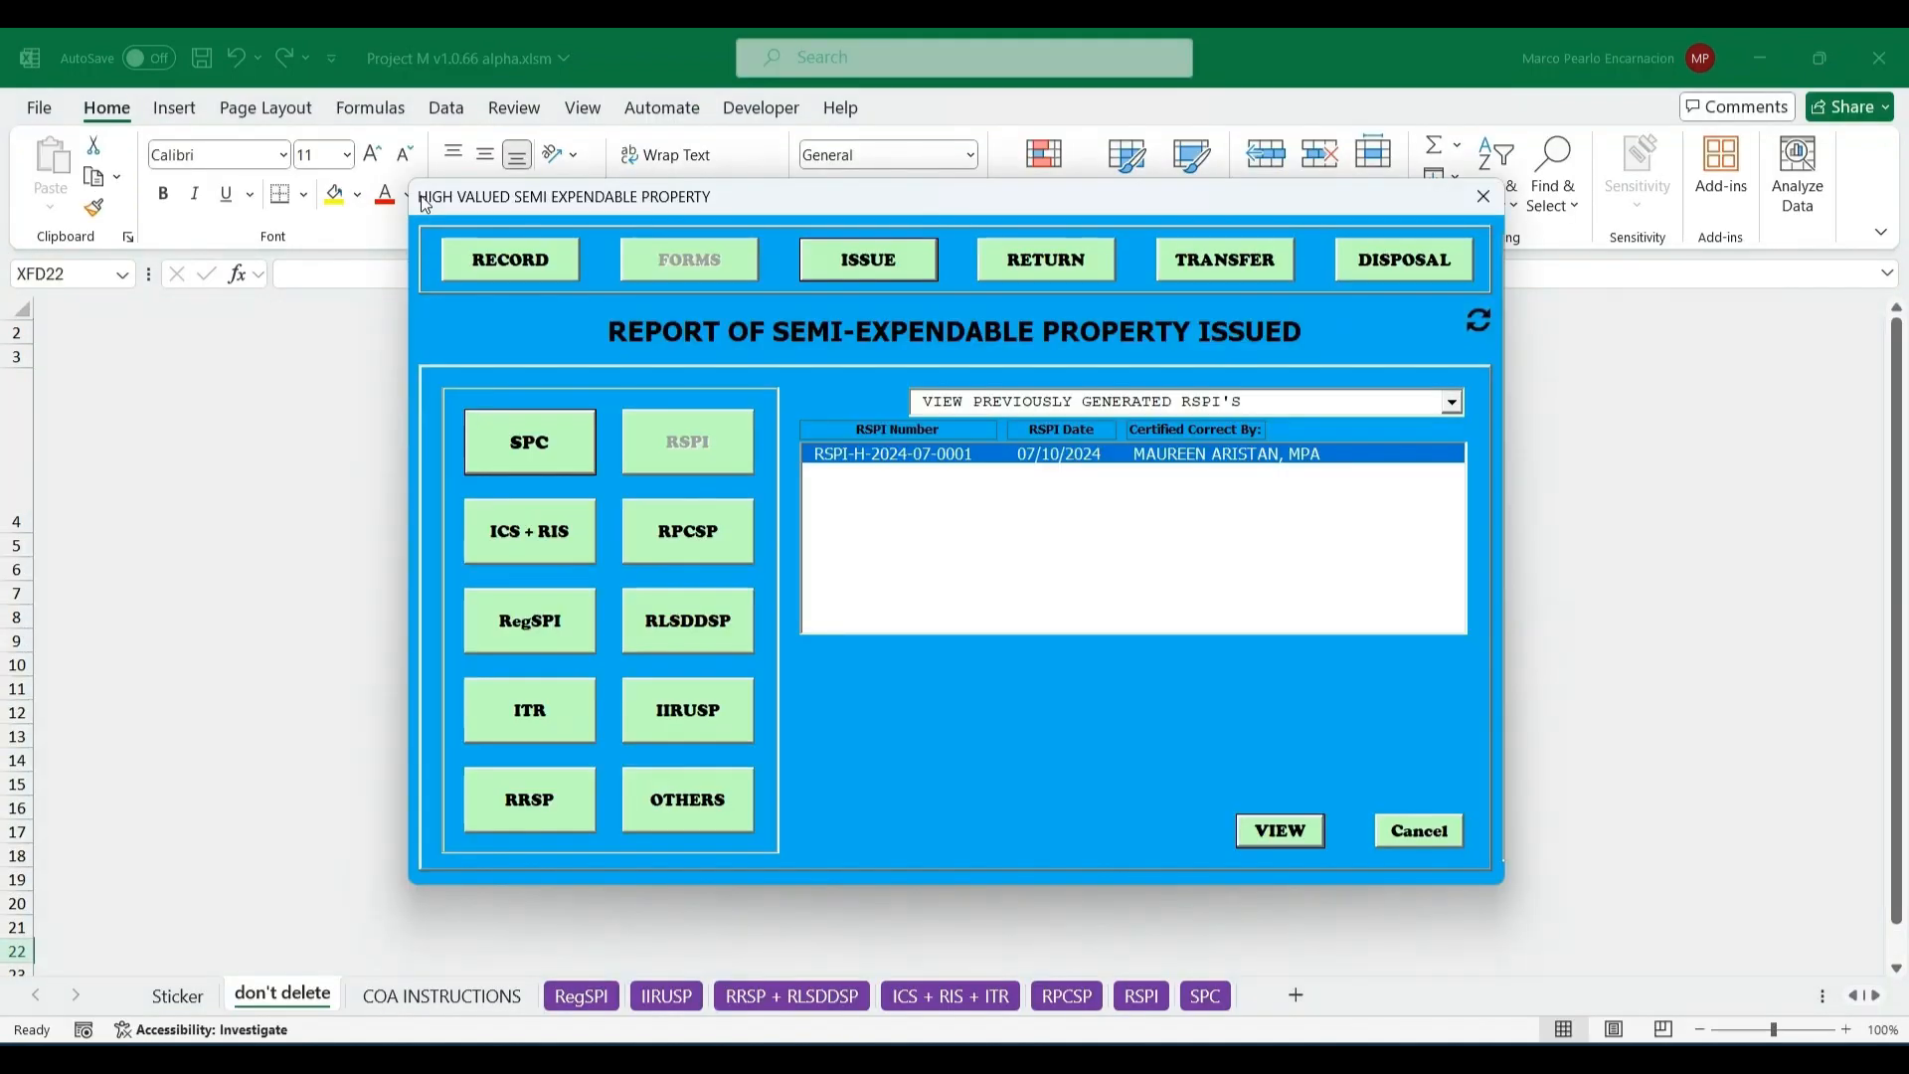
- Generate a detailed property sticker for the last listed end-user's laptop, 2024-H-0503-0004(1), and close its preview
{"action": "left_click", "coordinate": [676, 821]}
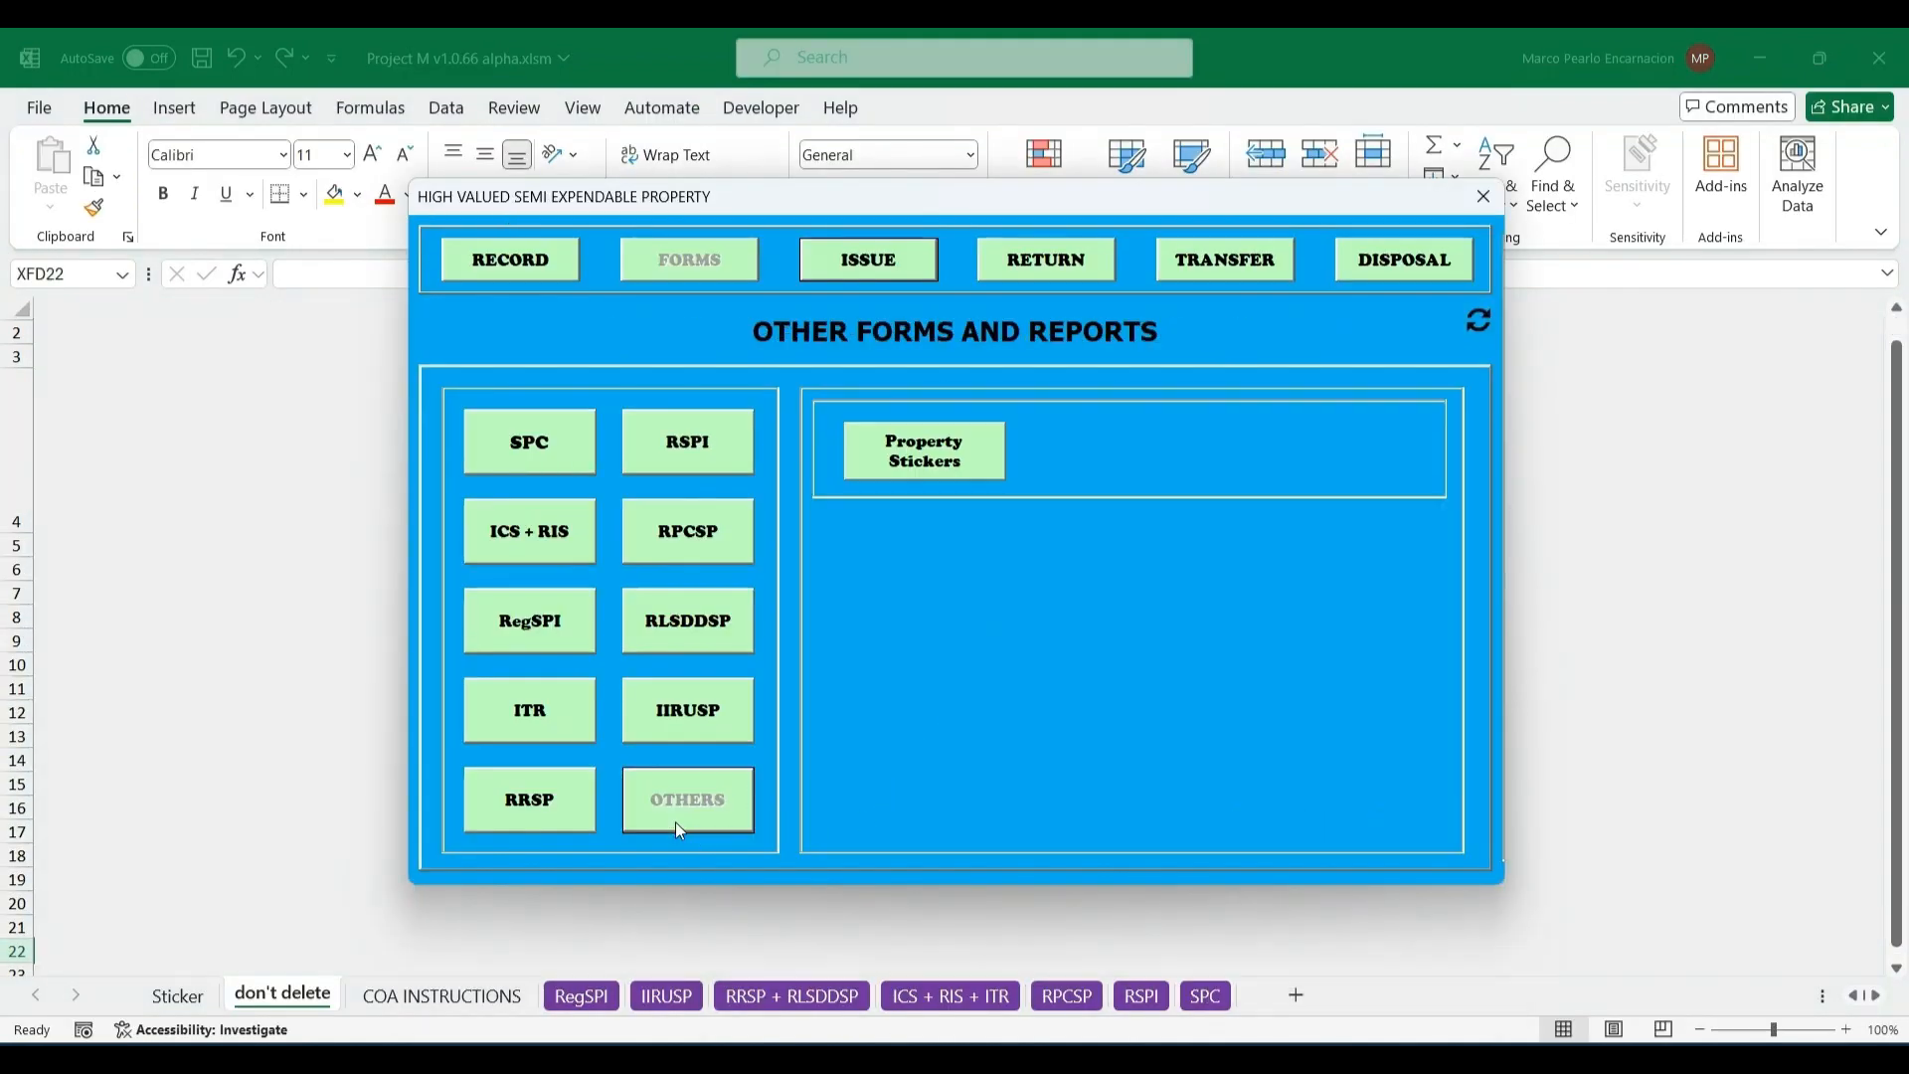
{"action": "left_click", "coordinate": [929, 456]}
{"action": "left_click", "coordinate": [1143, 533]}
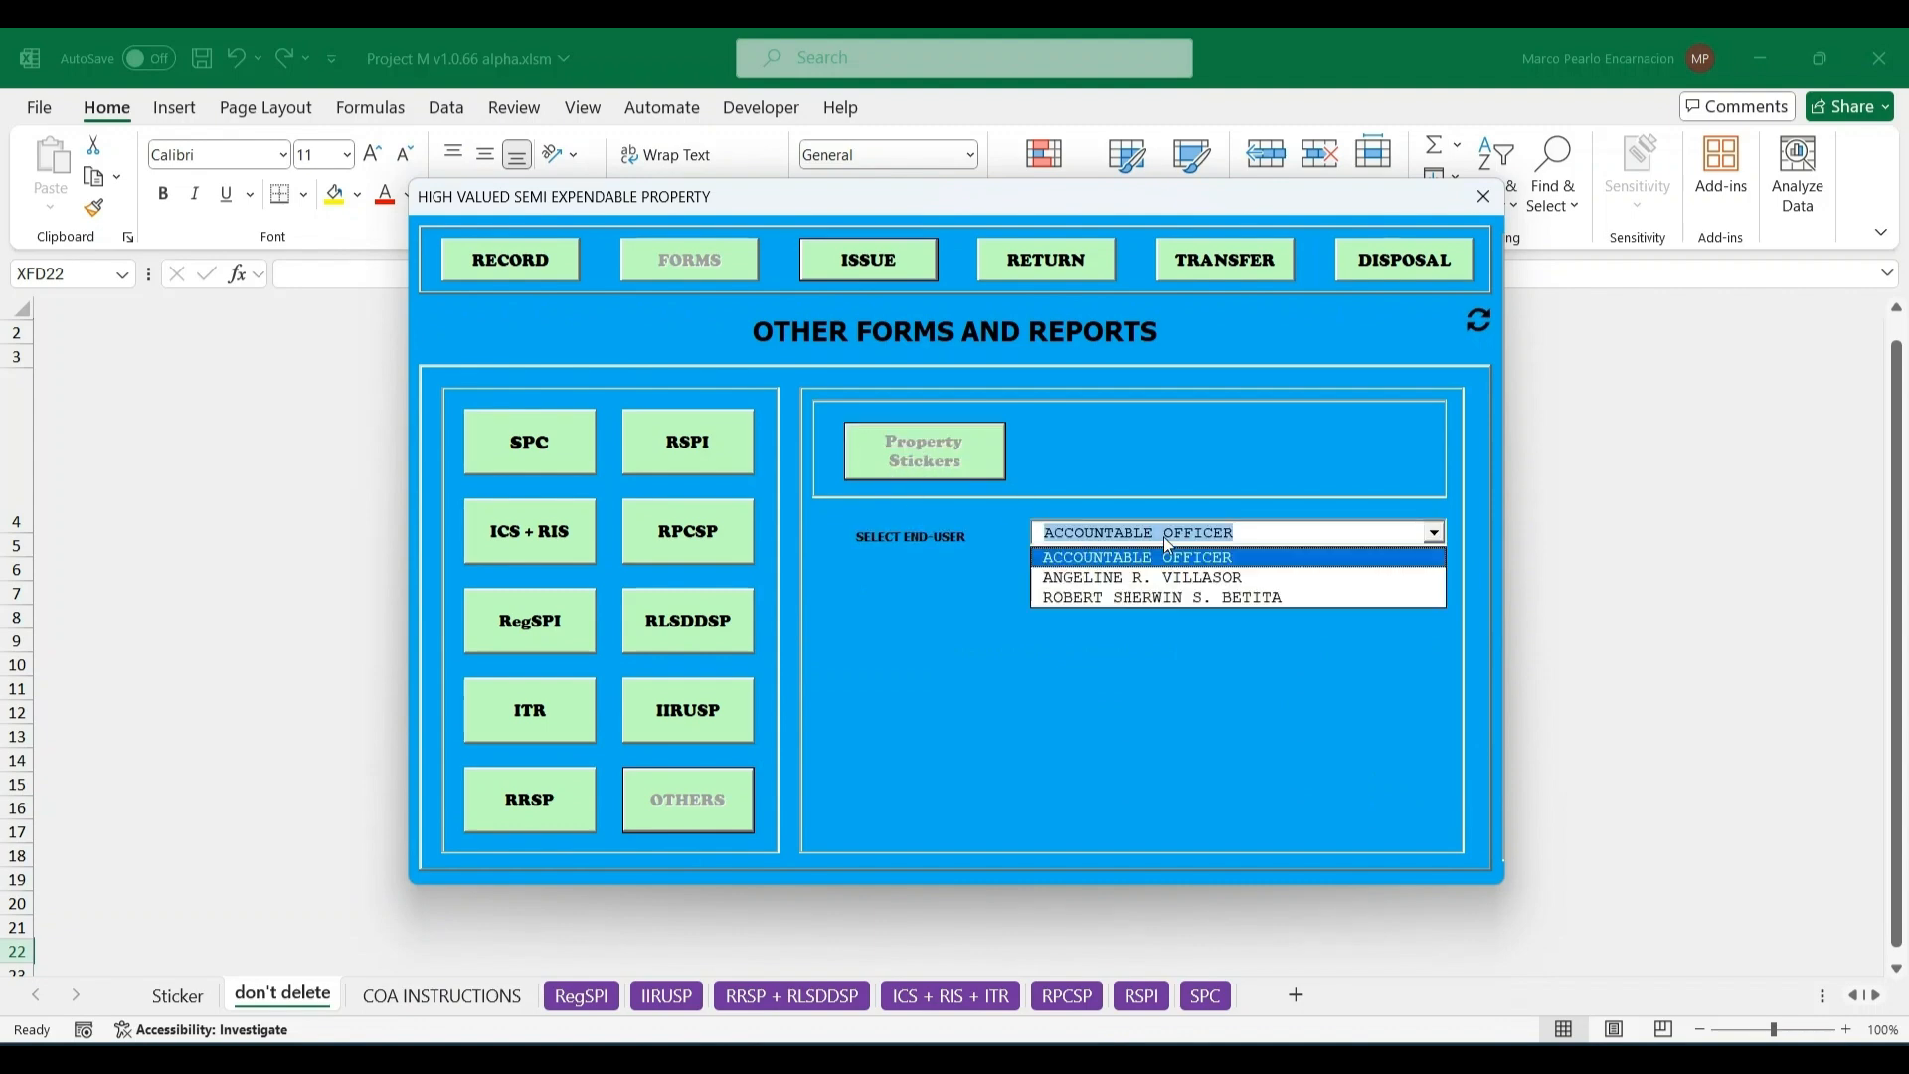
{"action": "left_click", "coordinate": [1172, 596]}
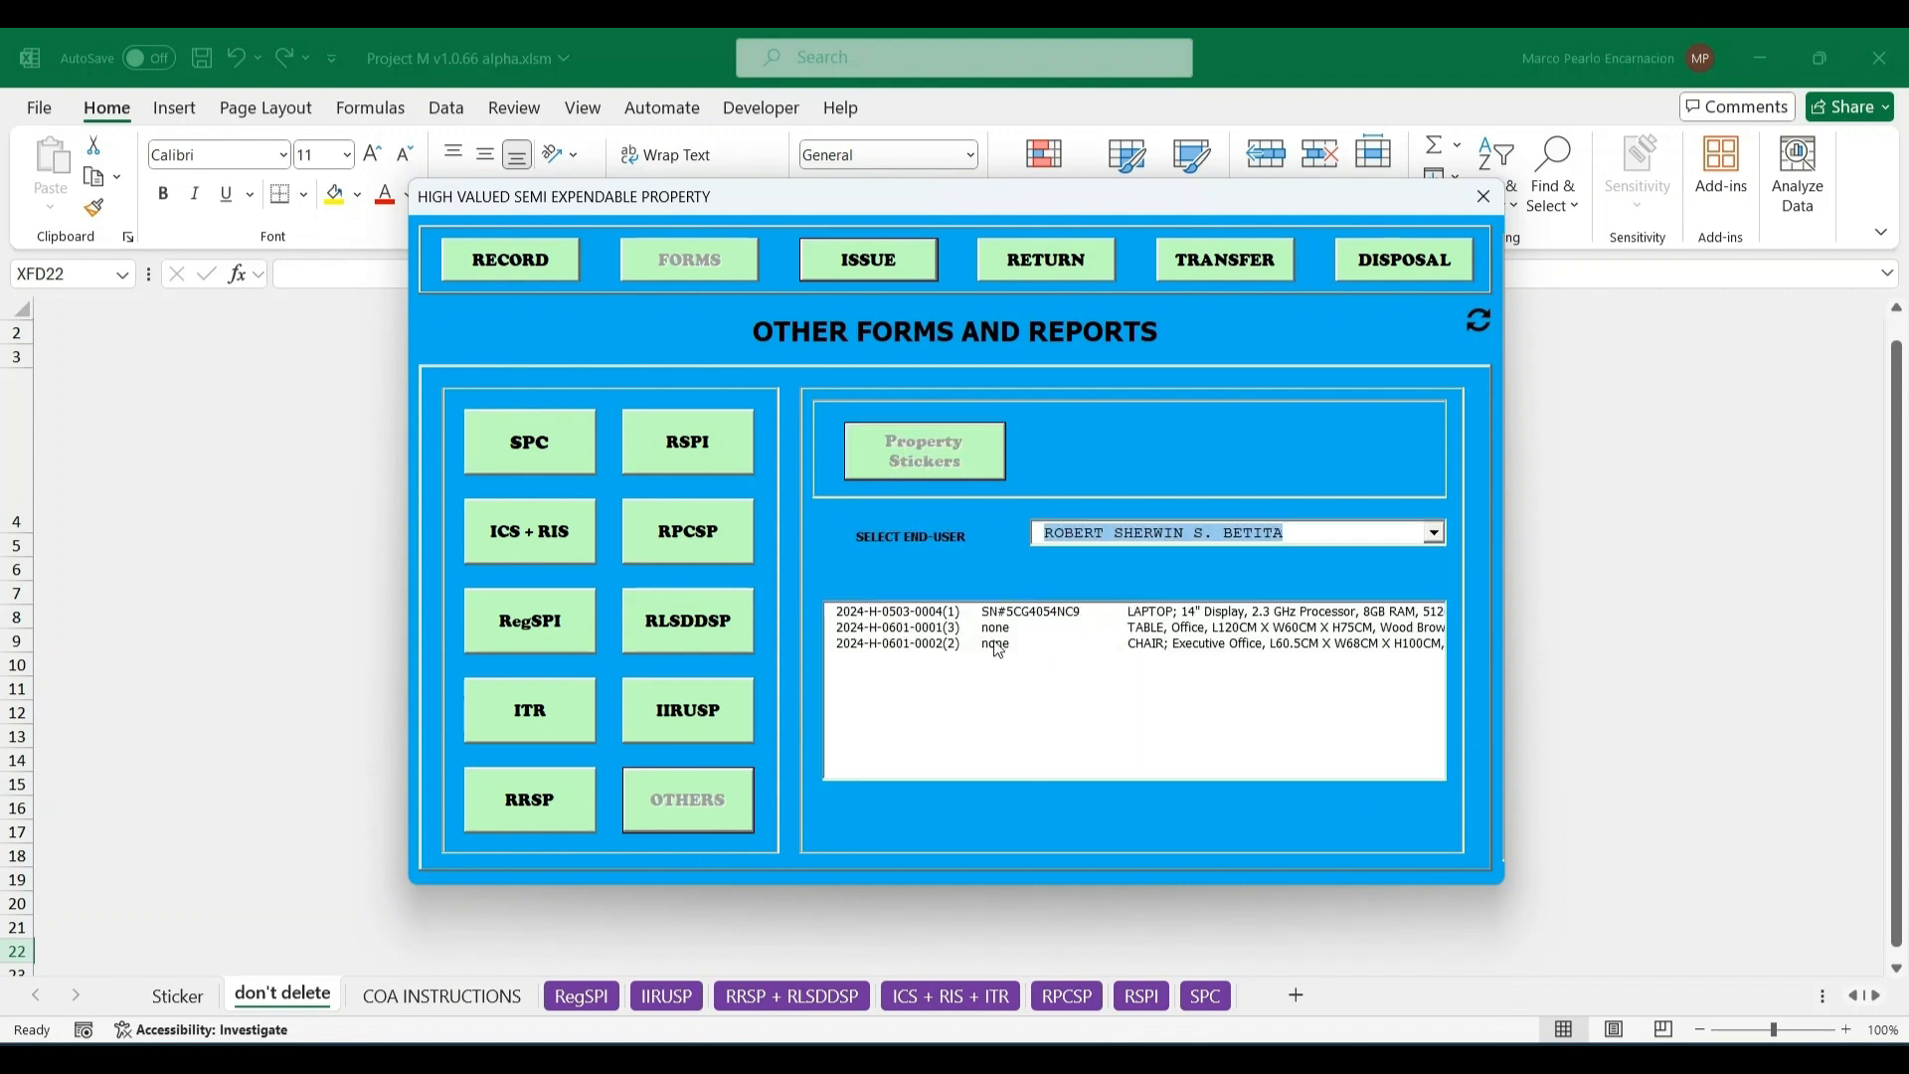
{"action": "left_click", "coordinate": [1083, 614]}
{"action": "left_click", "coordinate": [1261, 829]}
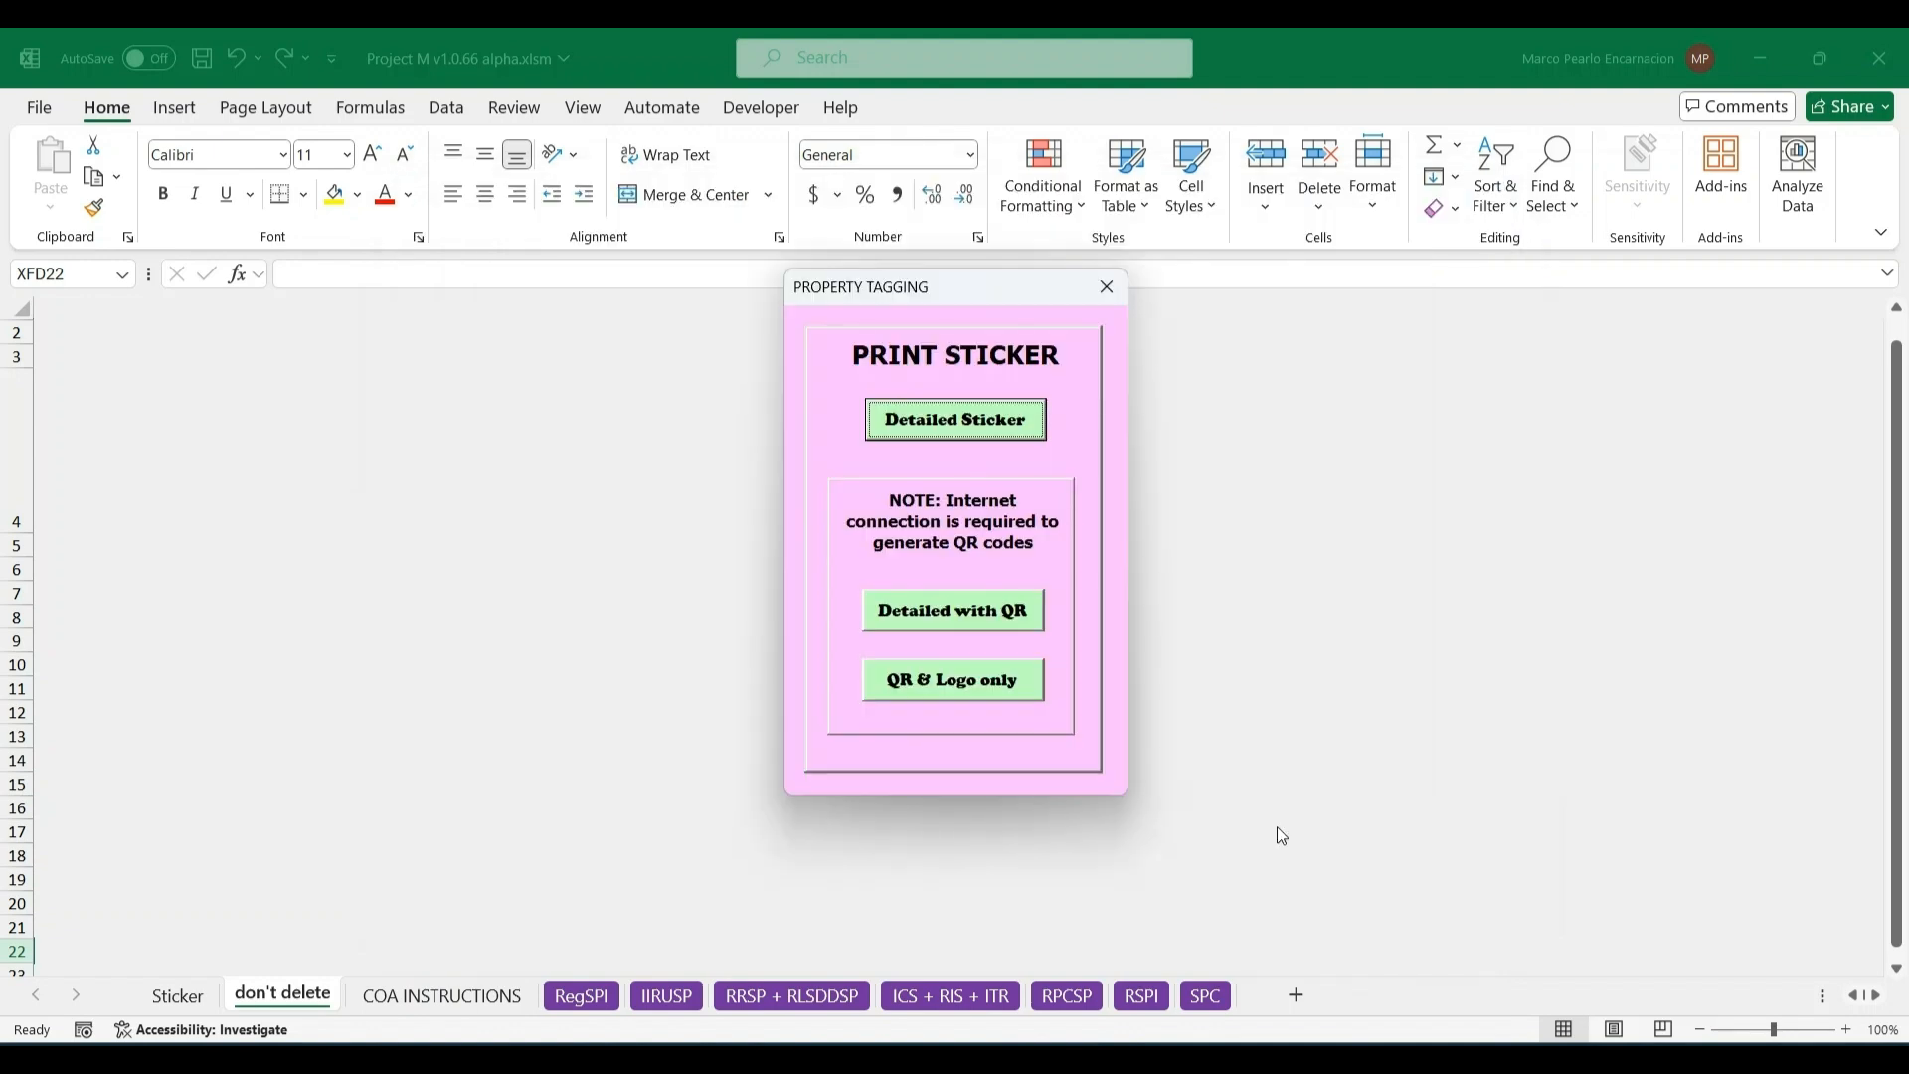
{"action": "left_click", "coordinate": [950, 418]}
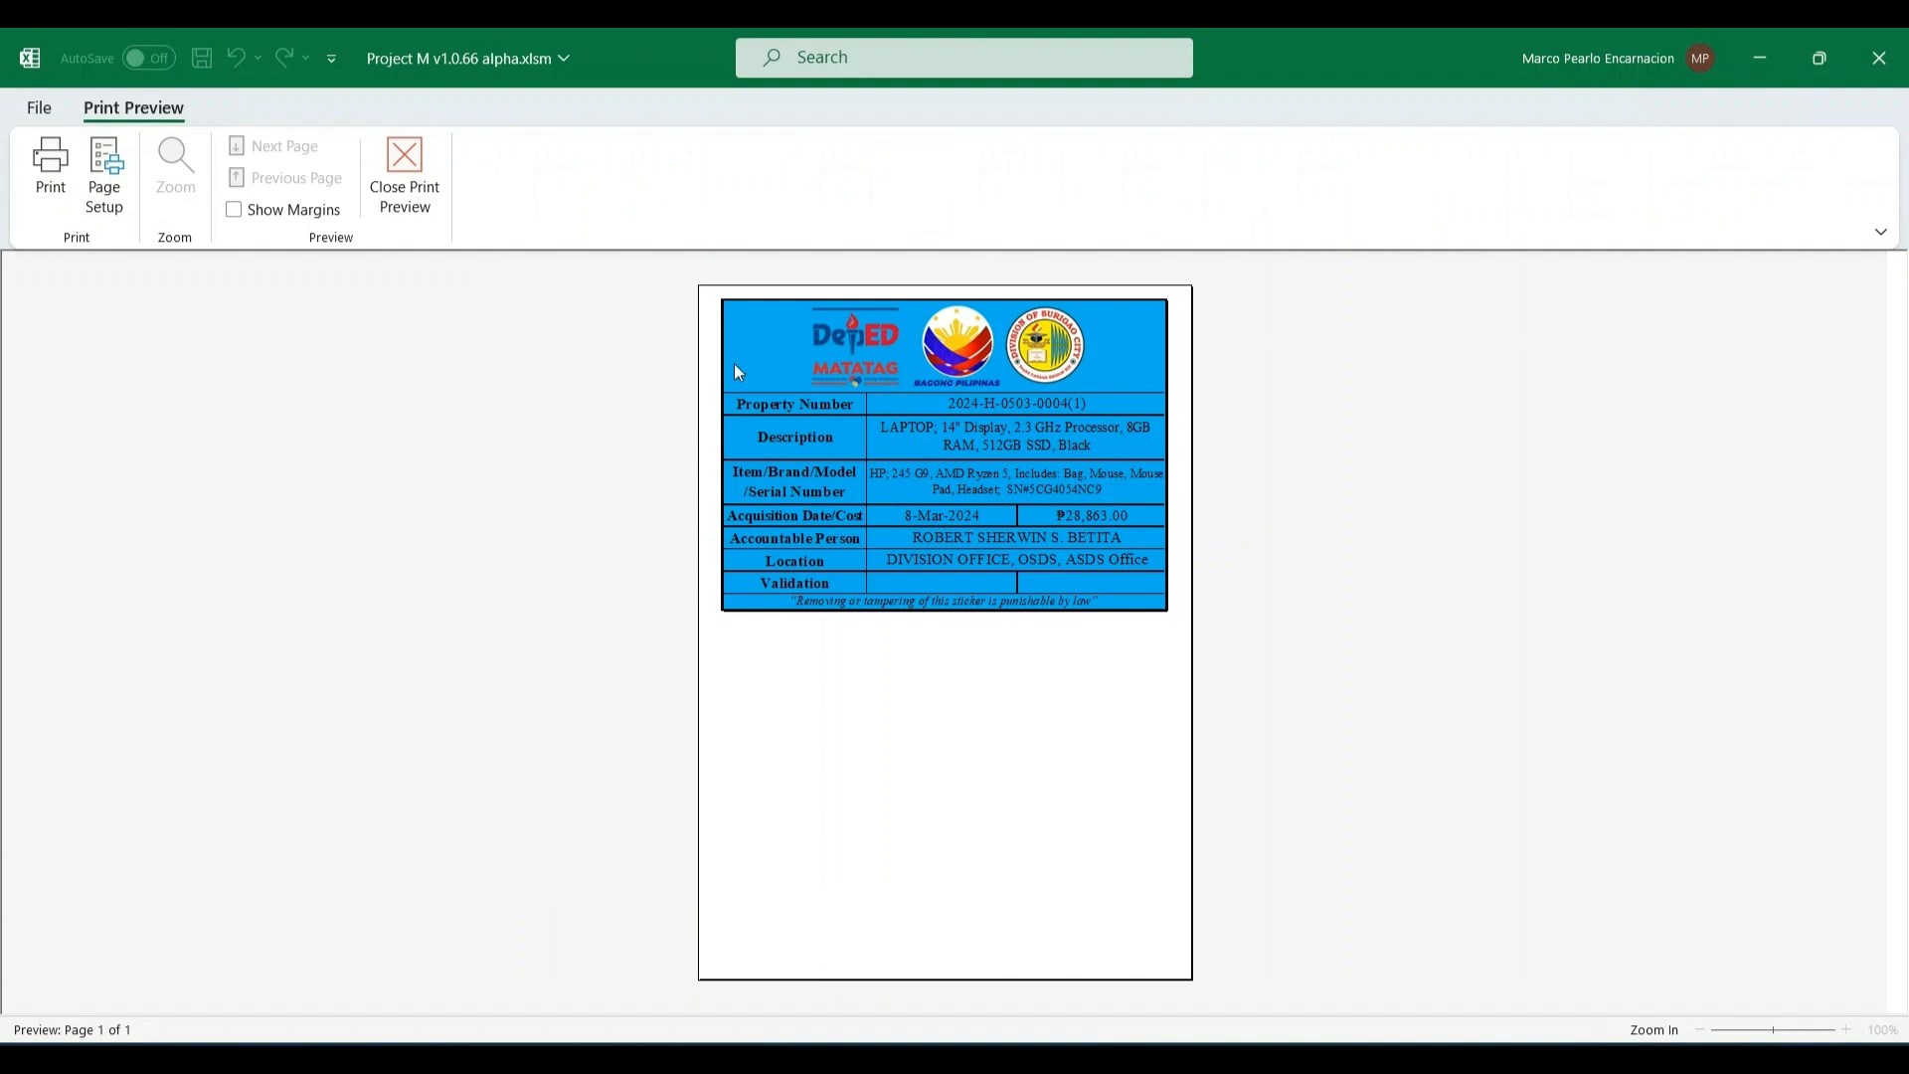
{"action": "left_click", "coordinate": [422, 188]}
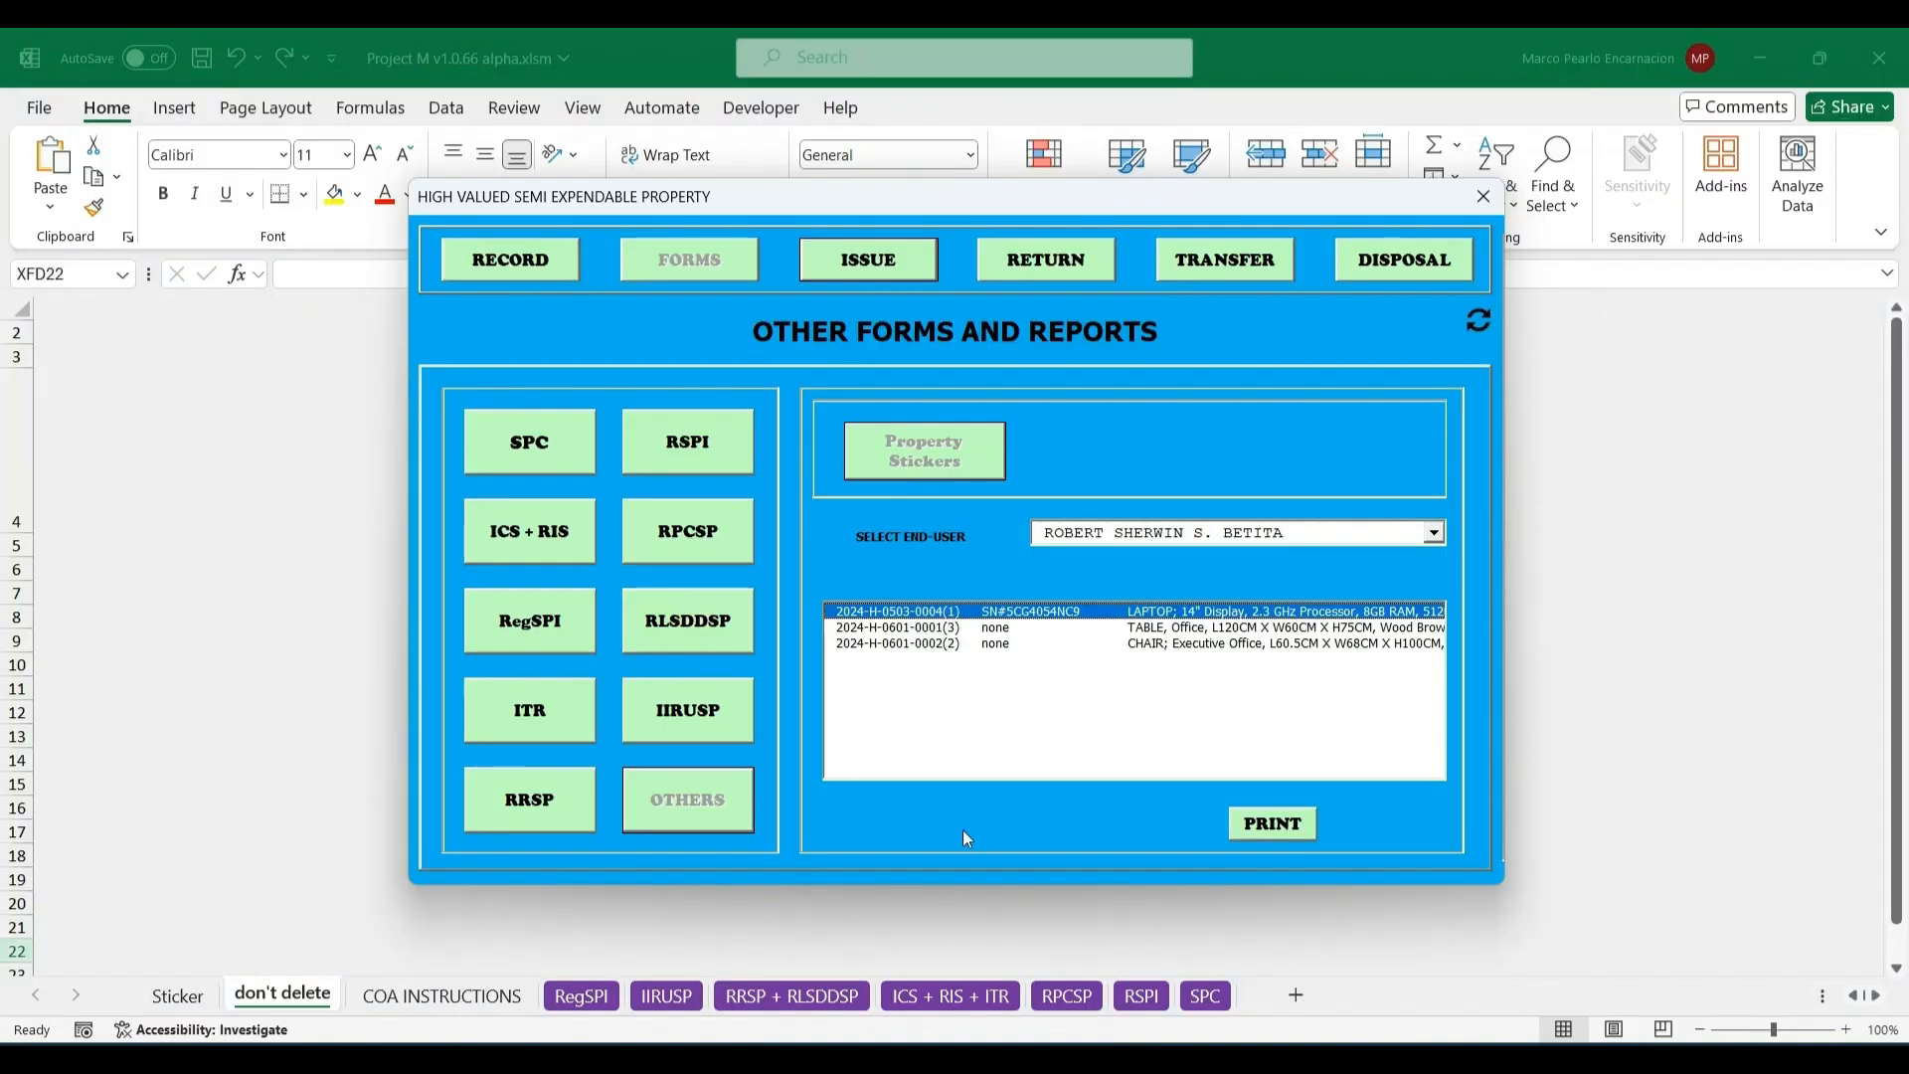
- Look through the forms for inventory transfers (ITR), returned property (RRSP), lost or damaged property (RLSDDSP) and unserviceable property (IIRUSP)
{"action": "left_click", "coordinate": [551, 731]}
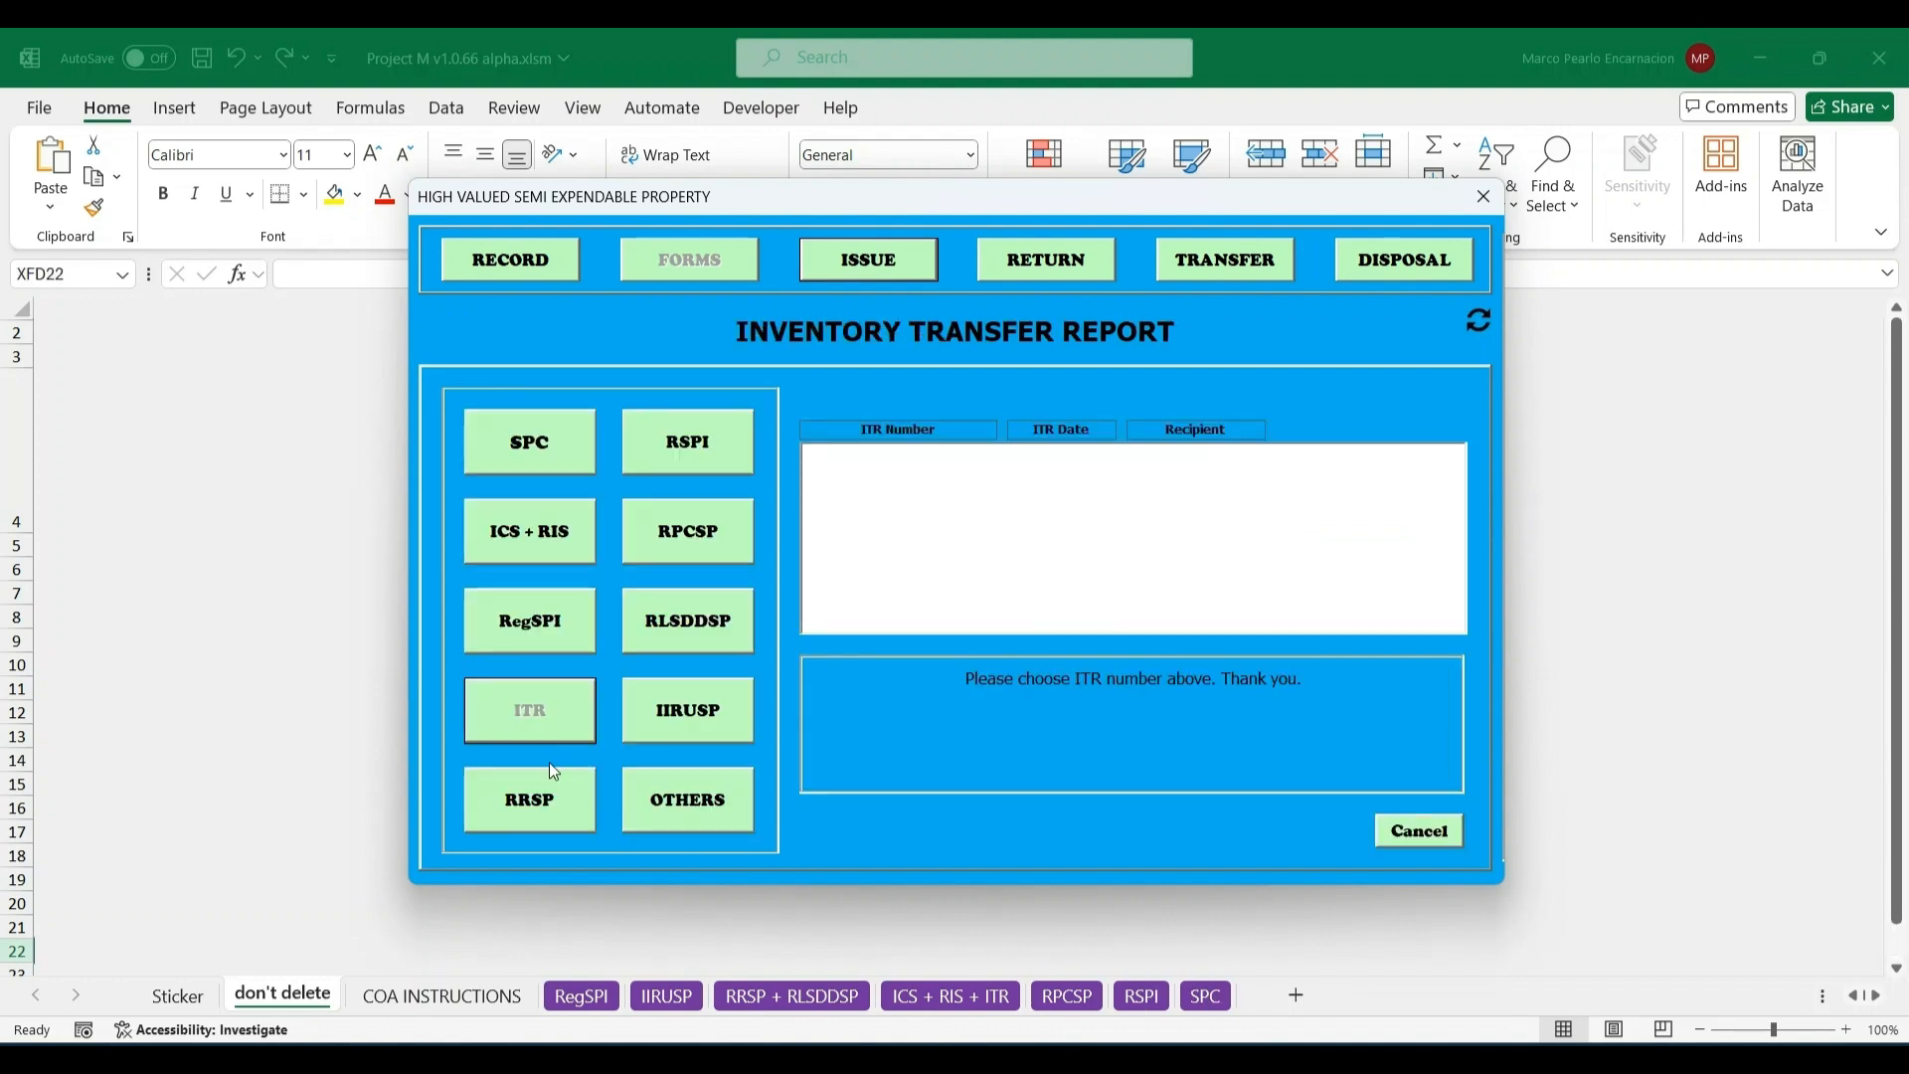
{"action": "left_click", "coordinate": [549, 809]}
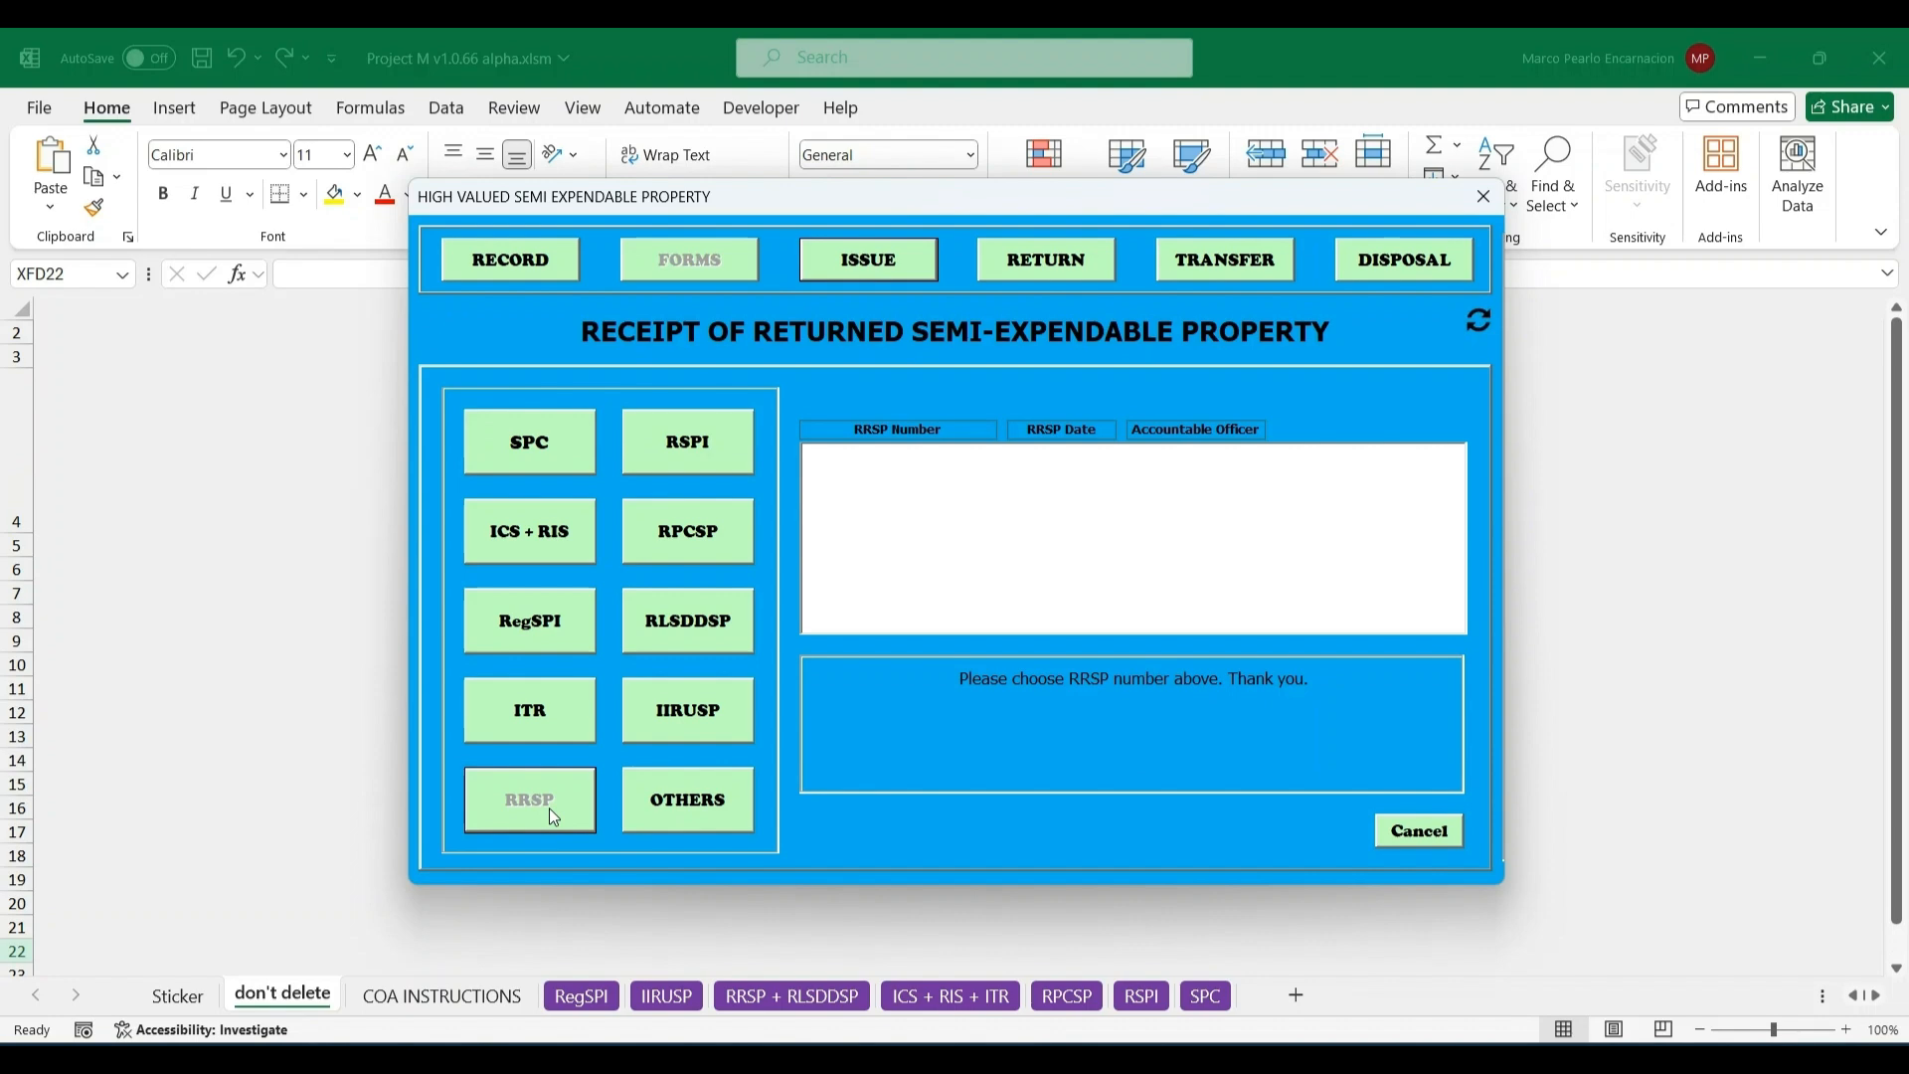
{"action": "left_click", "coordinate": [693, 614]}
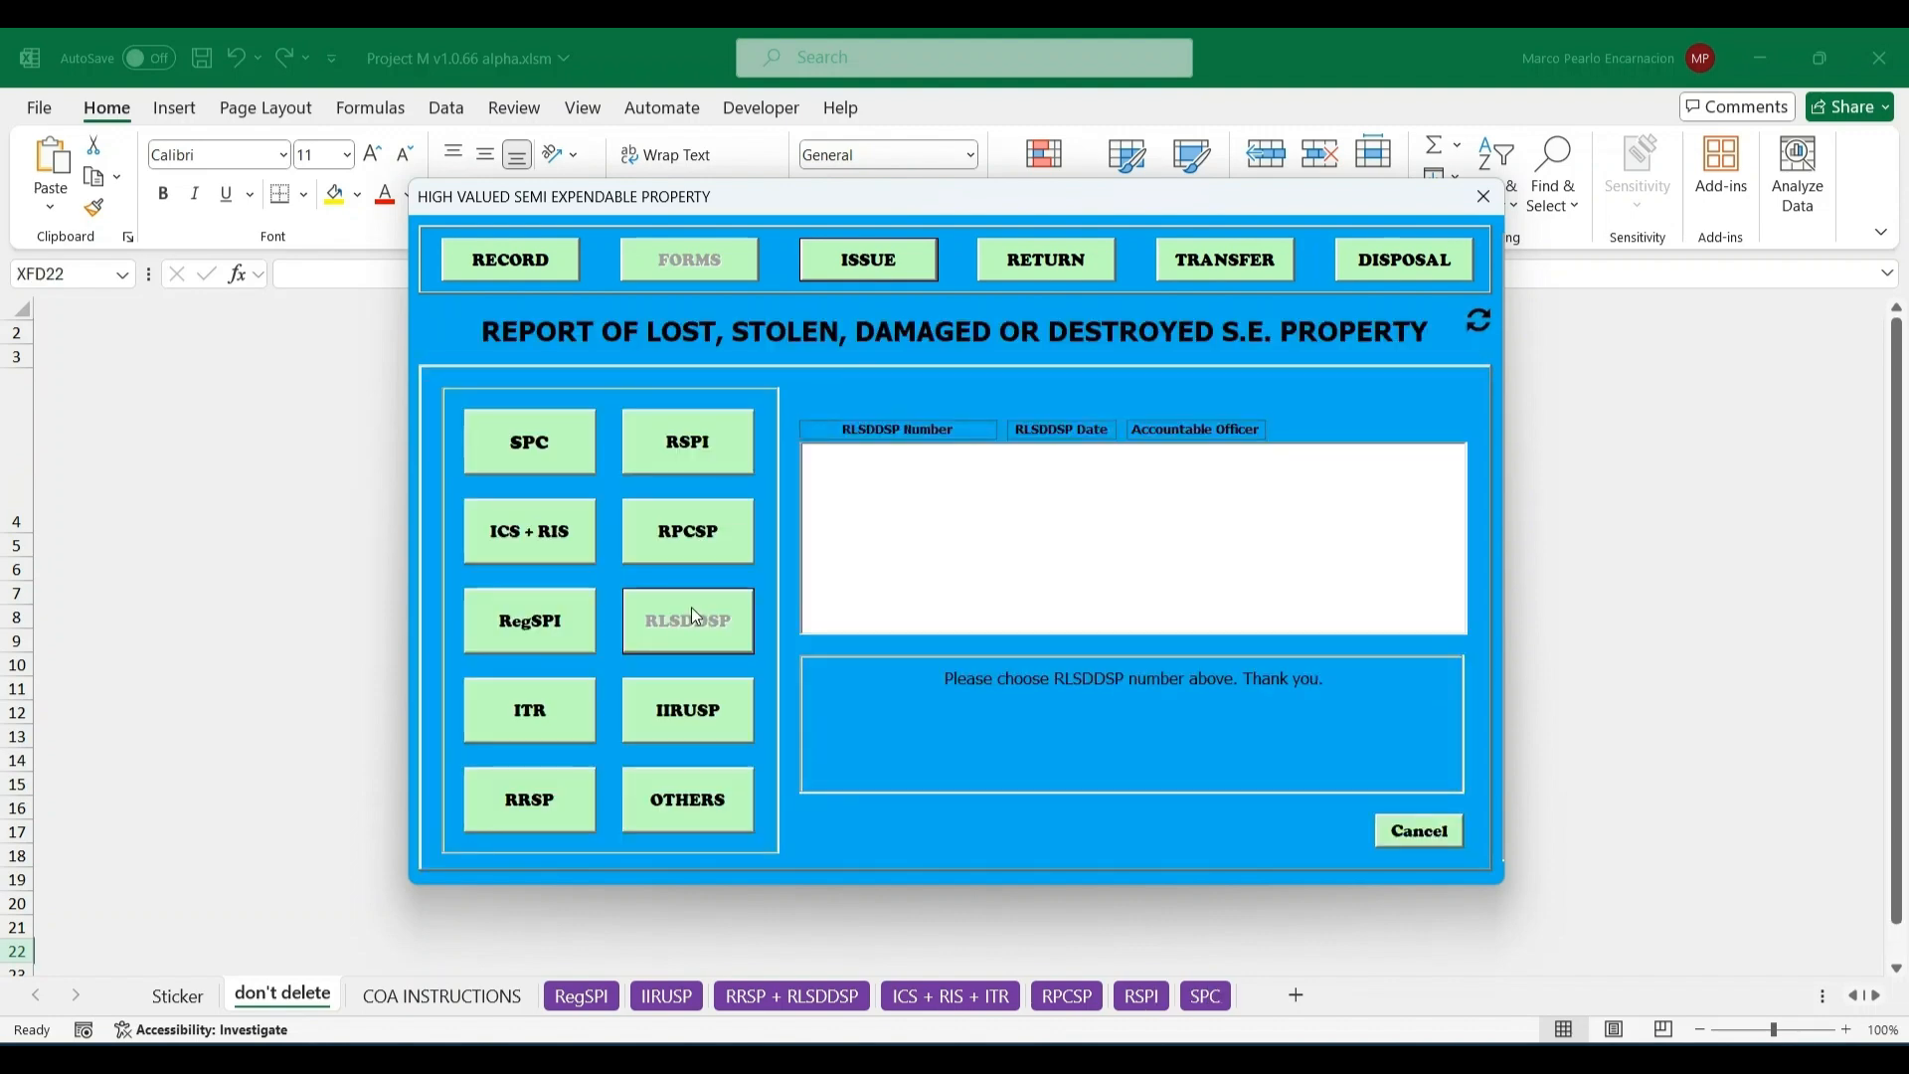
{"action": "left_click", "coordinate": [701, 707]}
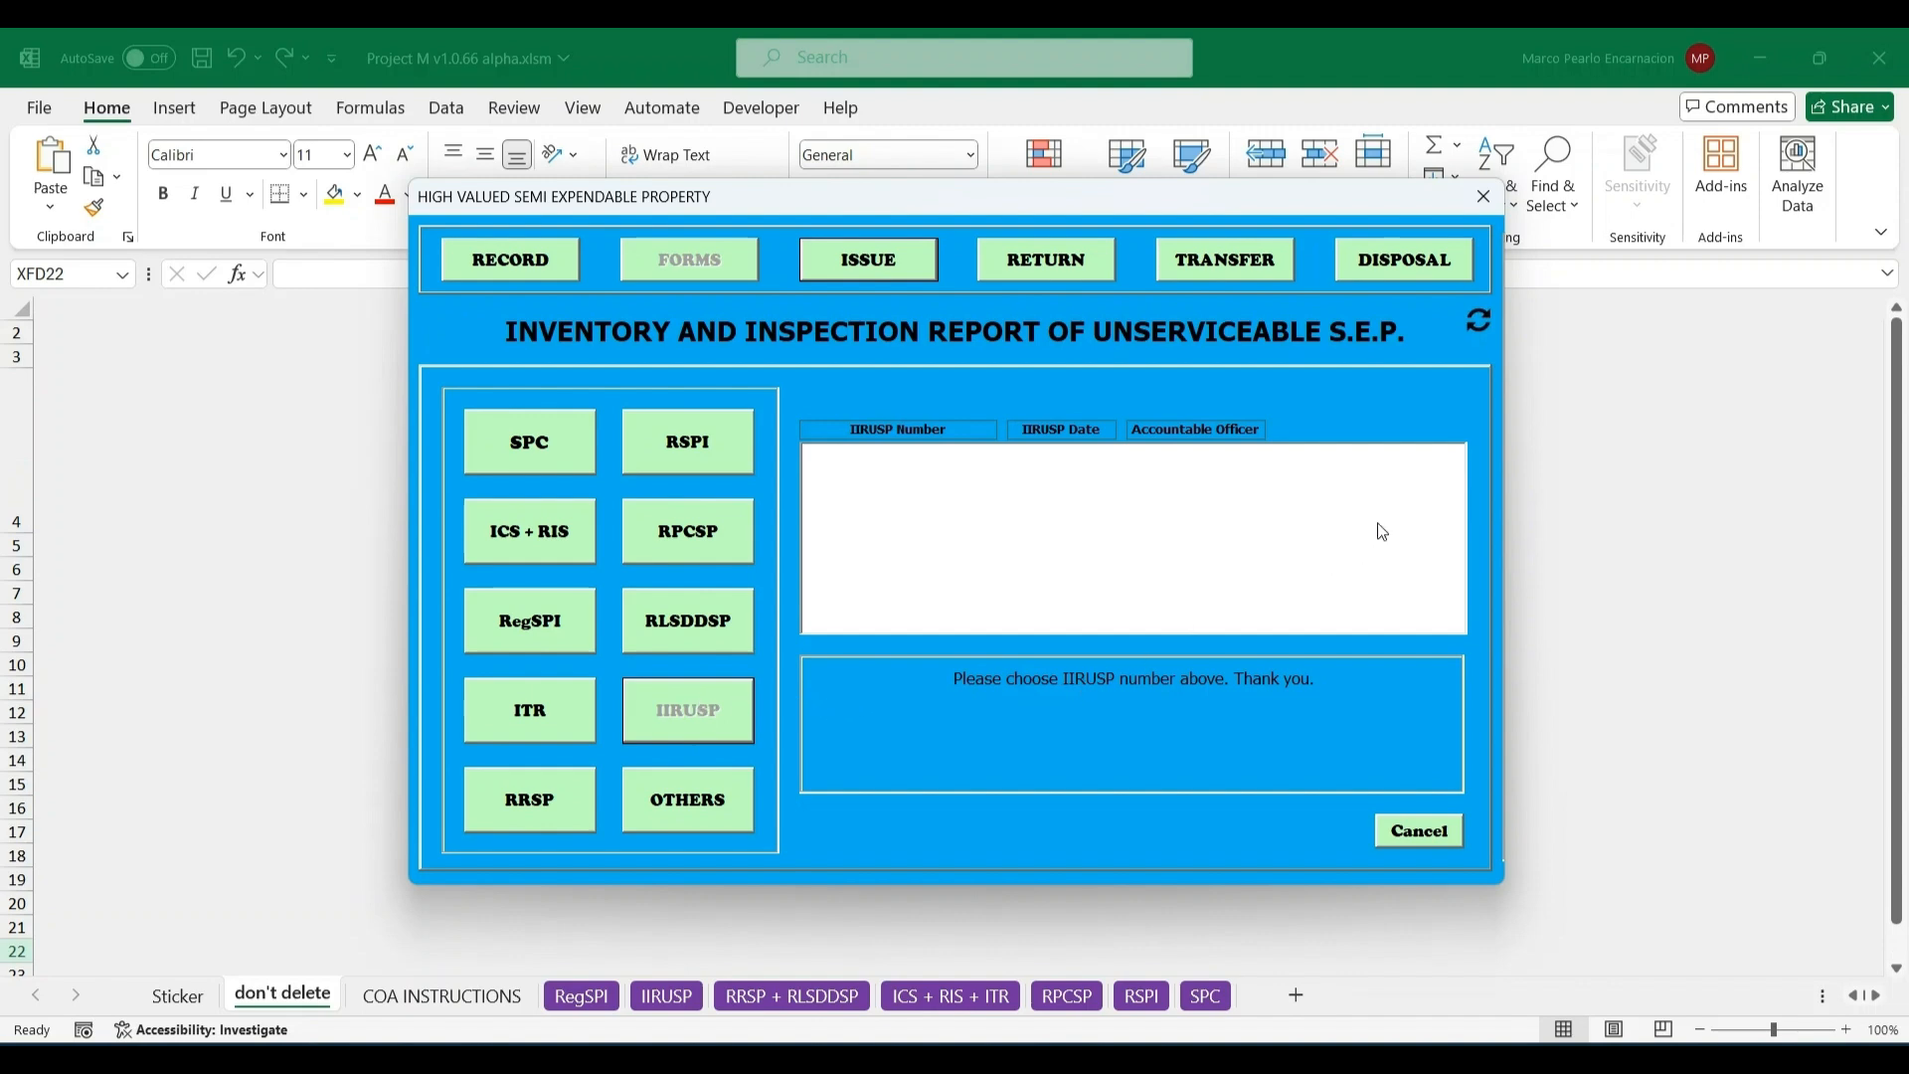
- Leave the high-valued semi-expendable property forms and open the Custom Reports form
{"action": "left_click", "coordinate": [1487, 199]}
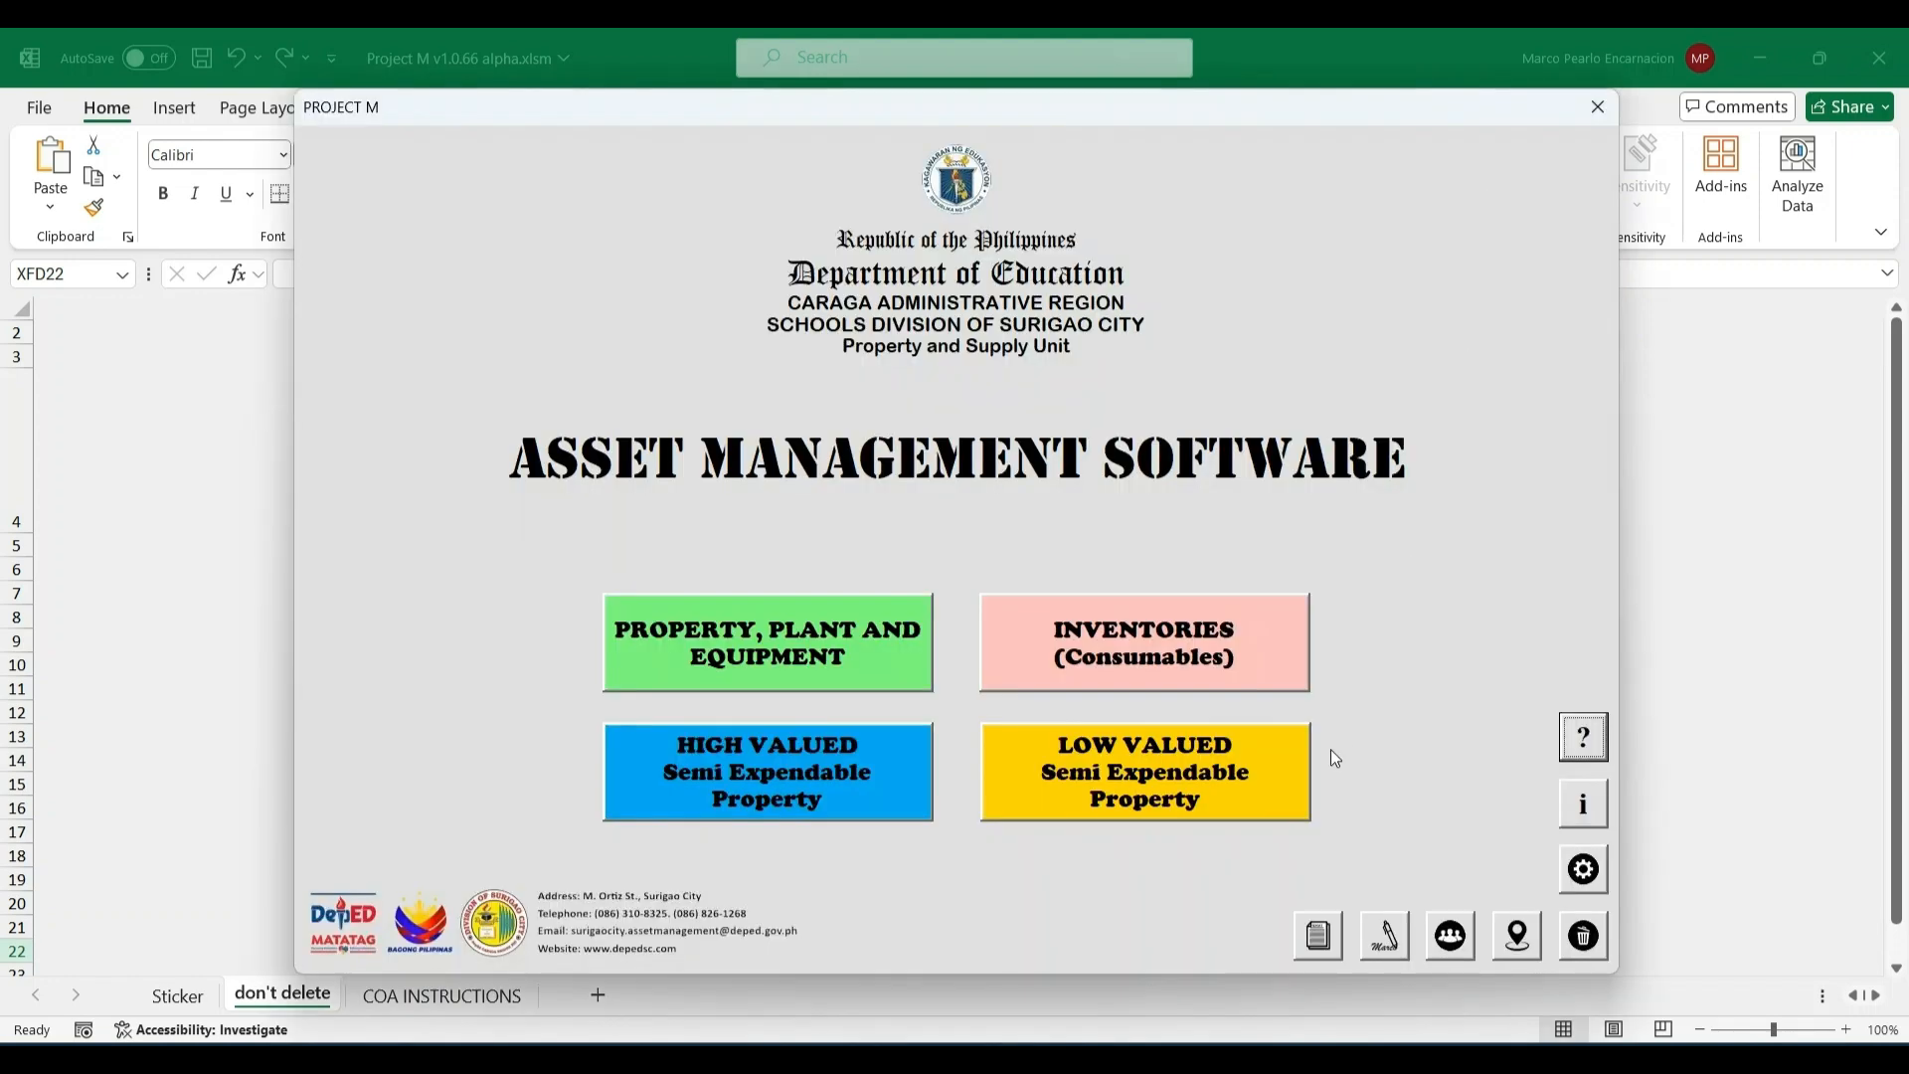
{"action": "left_click", "coordinate": [1315, 933]}
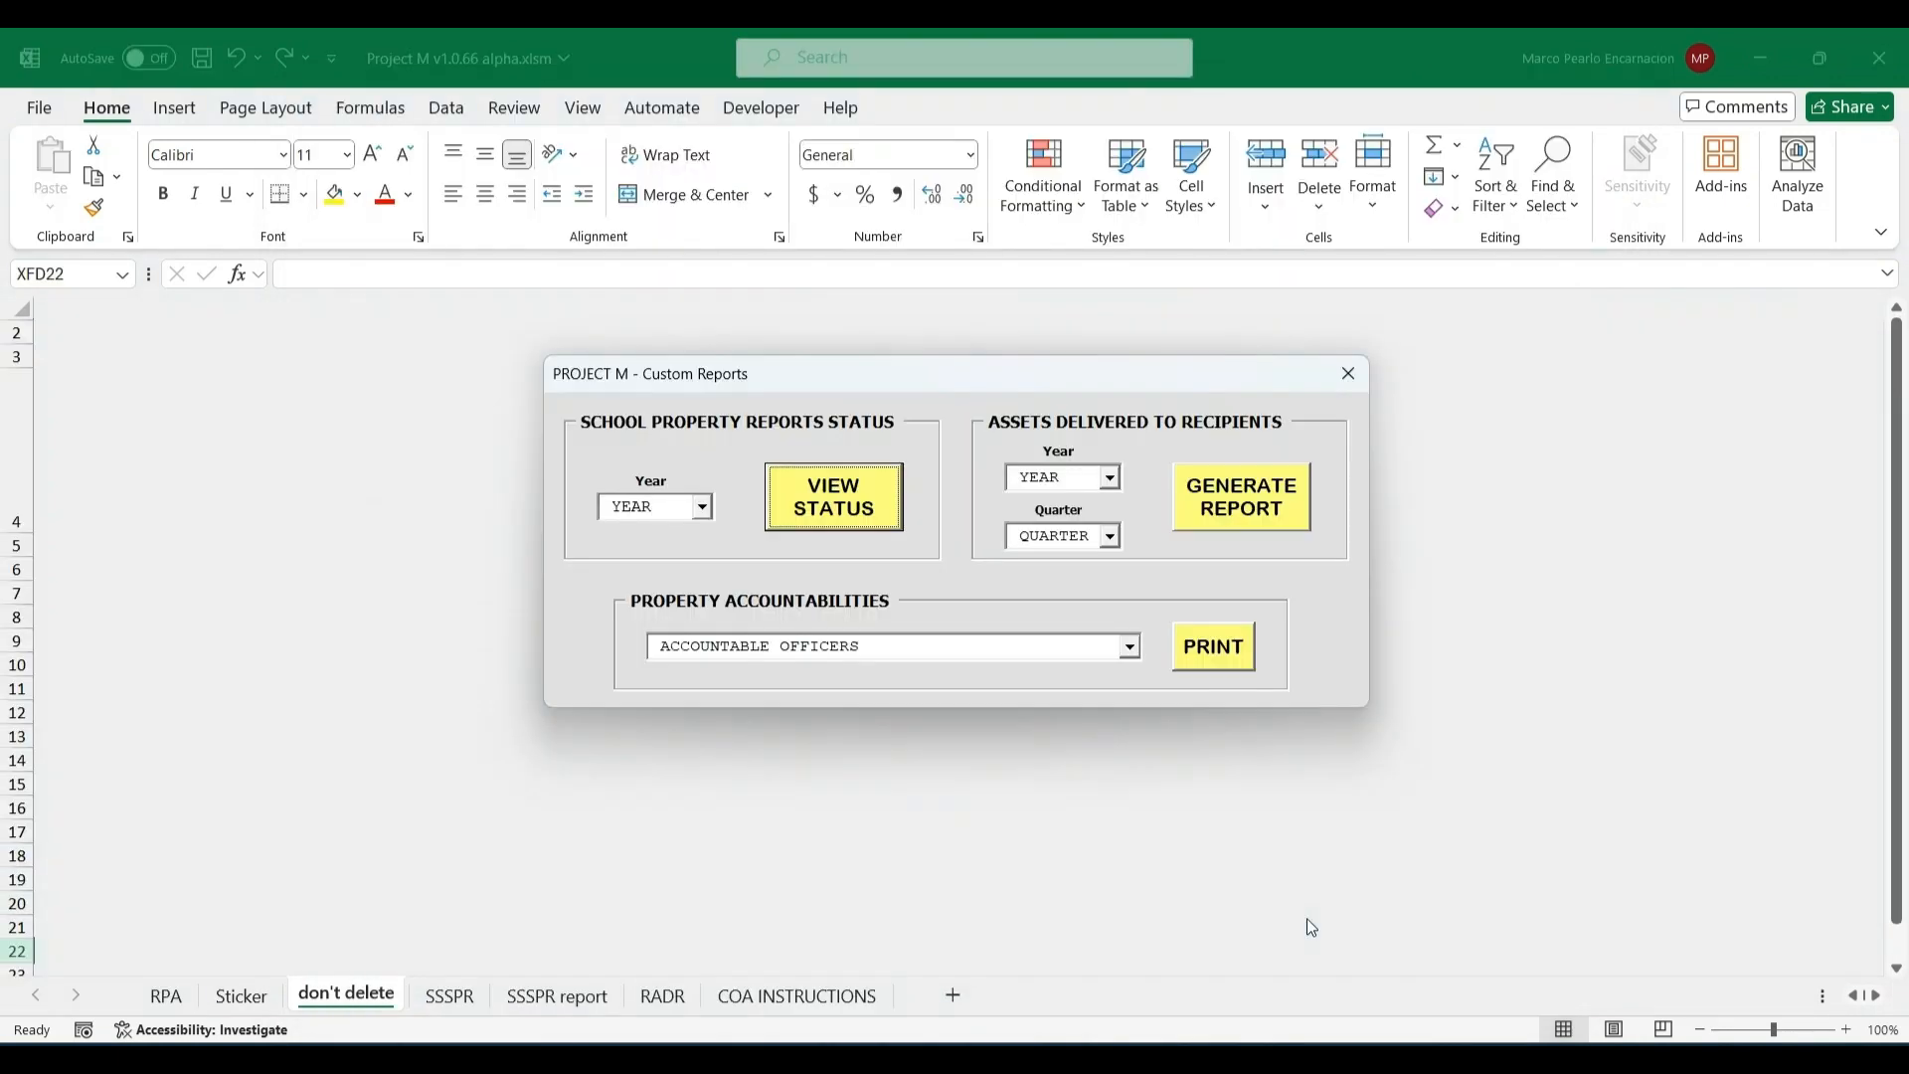